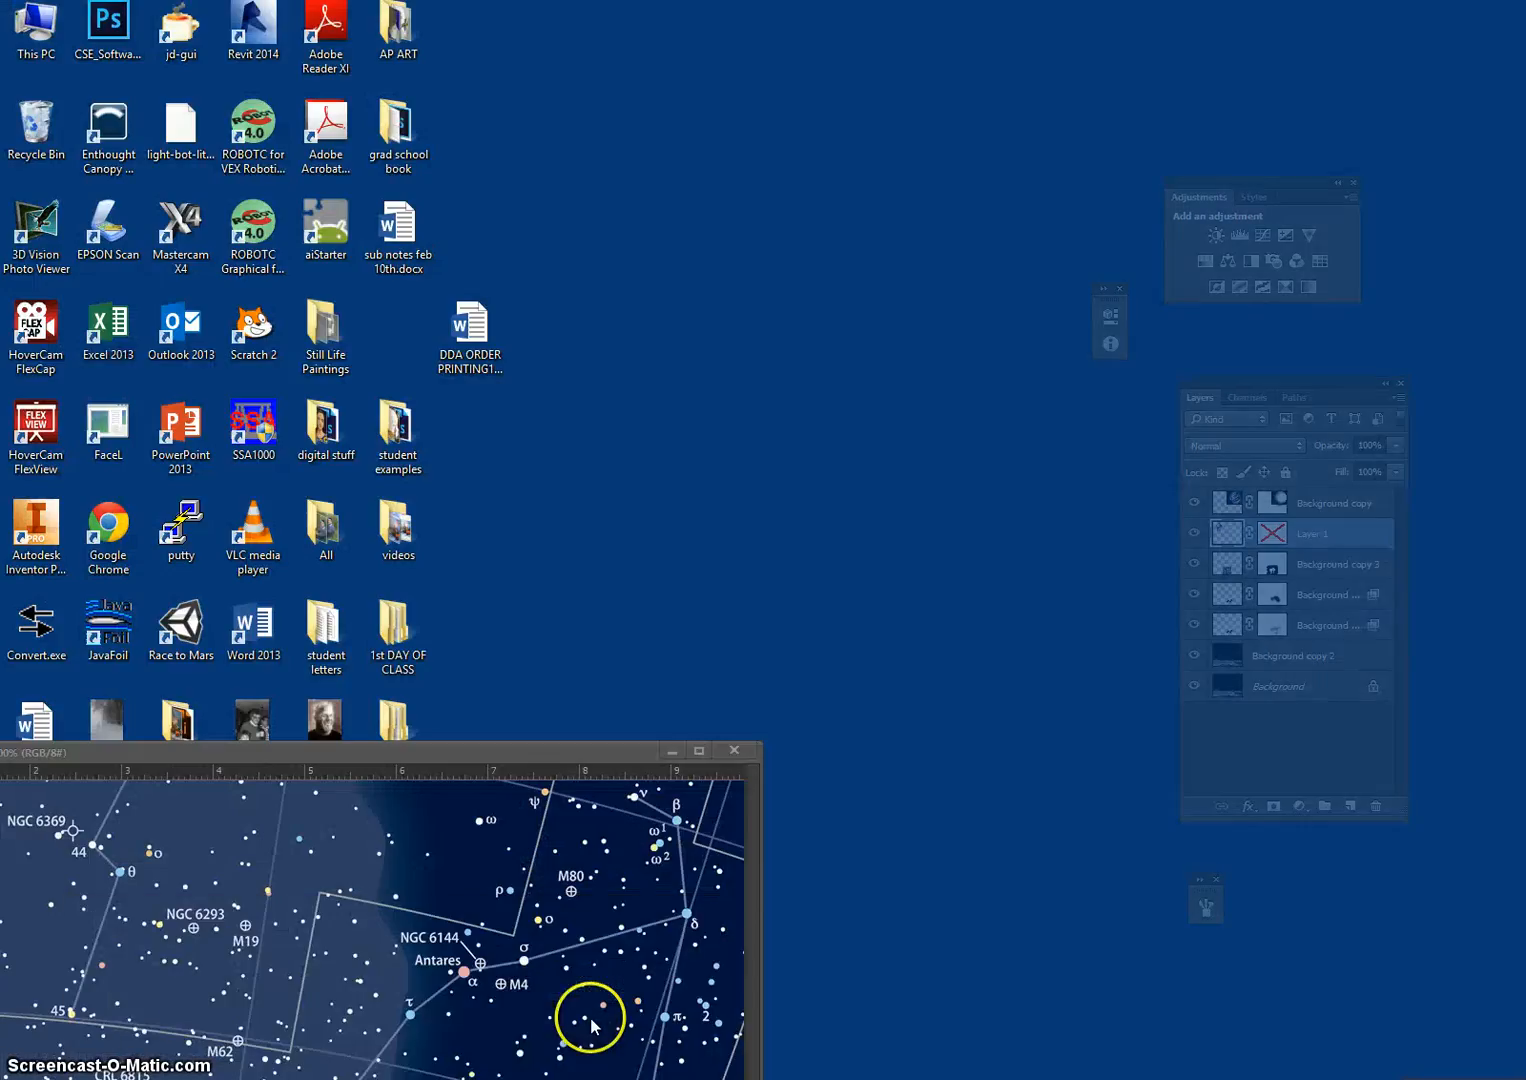
Bring the map of constellations.jpg window forward and place it over the moon.jpg document.
left_click(590, 1017)
left_click_drag(426, 753, 1029, 291)
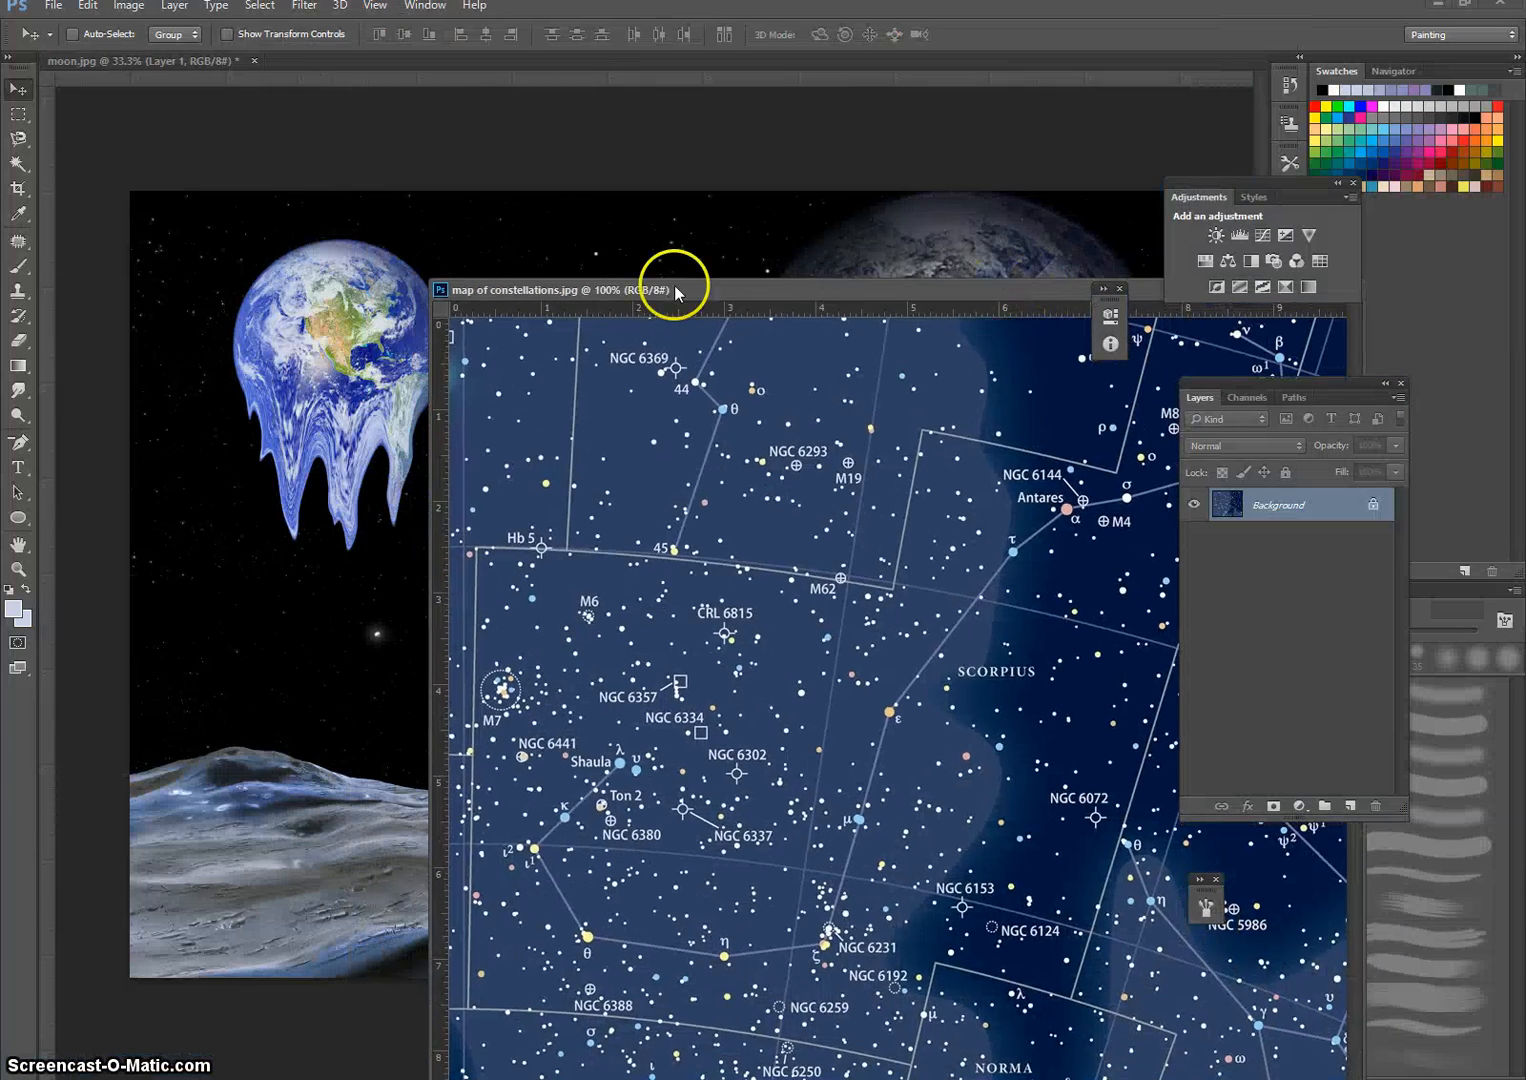
left_click_drag(698, 281, 843, 316)
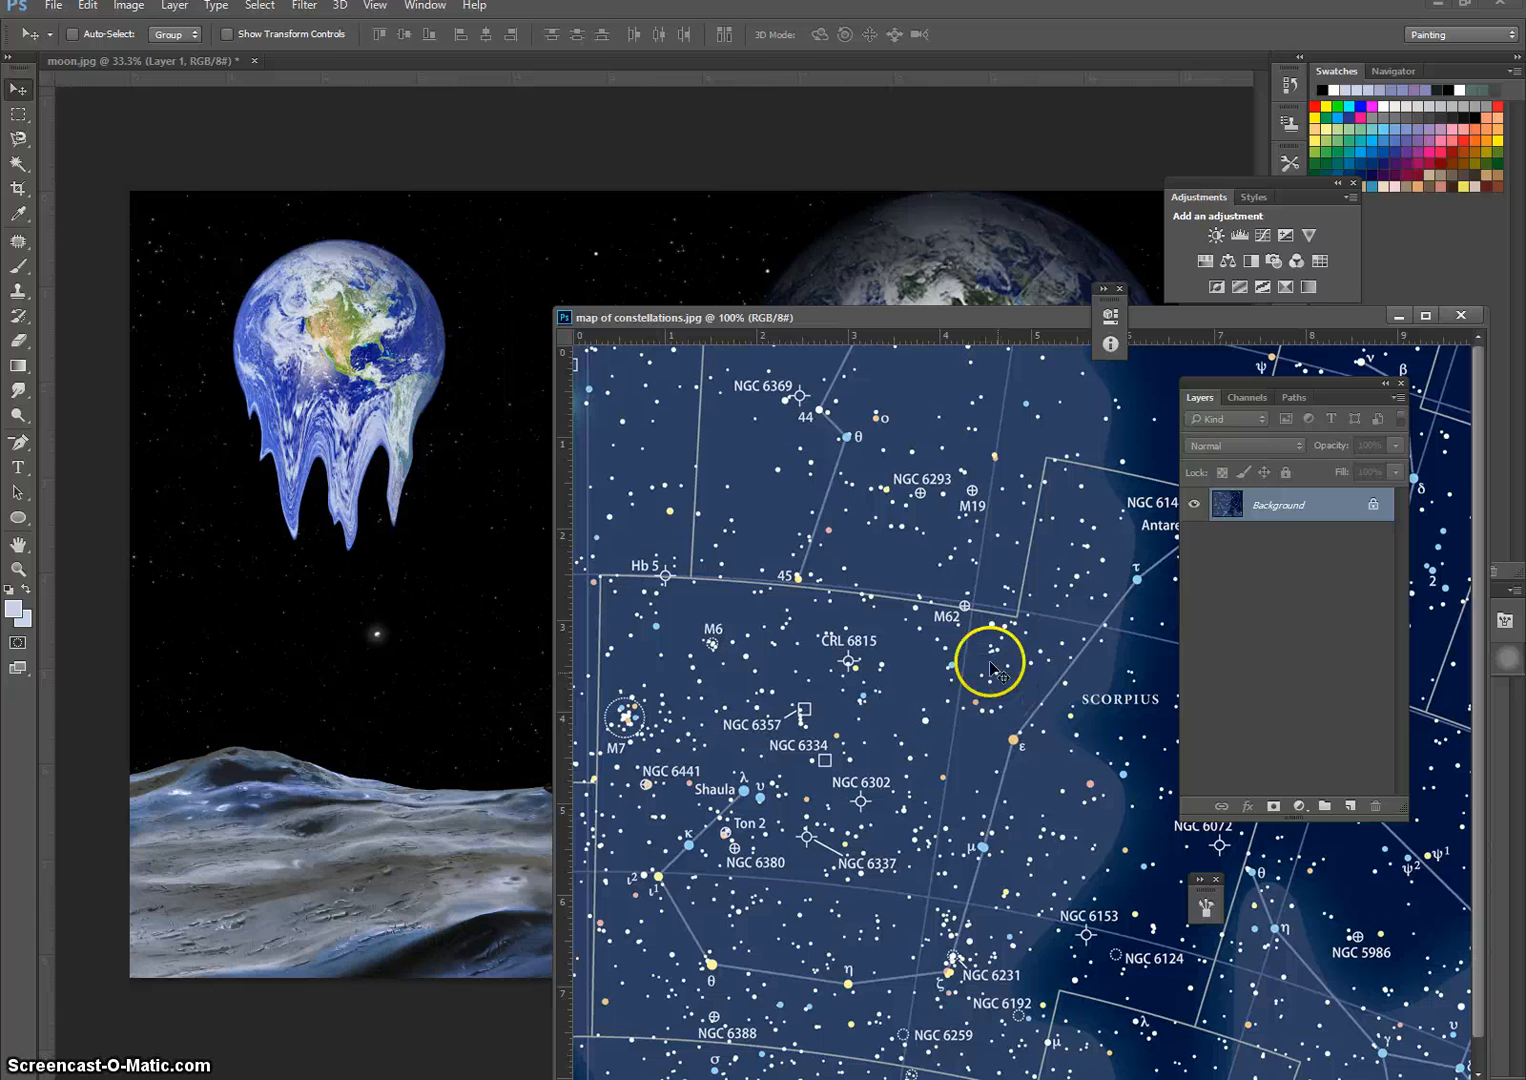
Resample the constellation map image to a resolution of 300 pixels/inch.
left_click(127, 8)
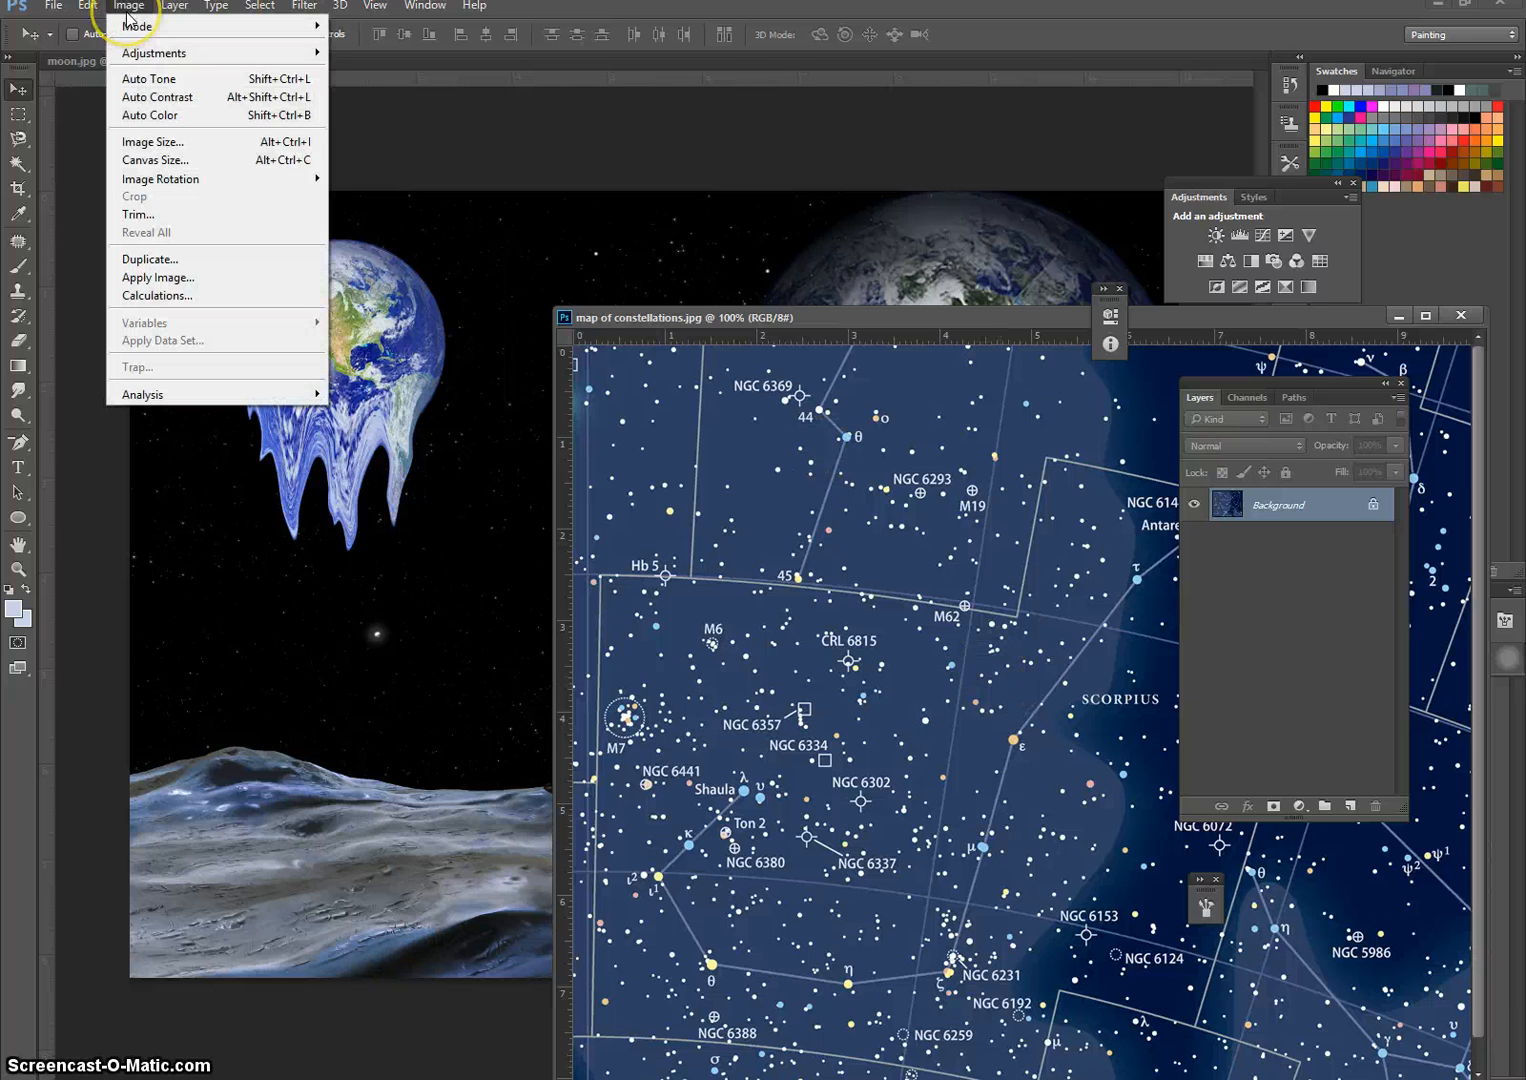
left_click(173, 145)
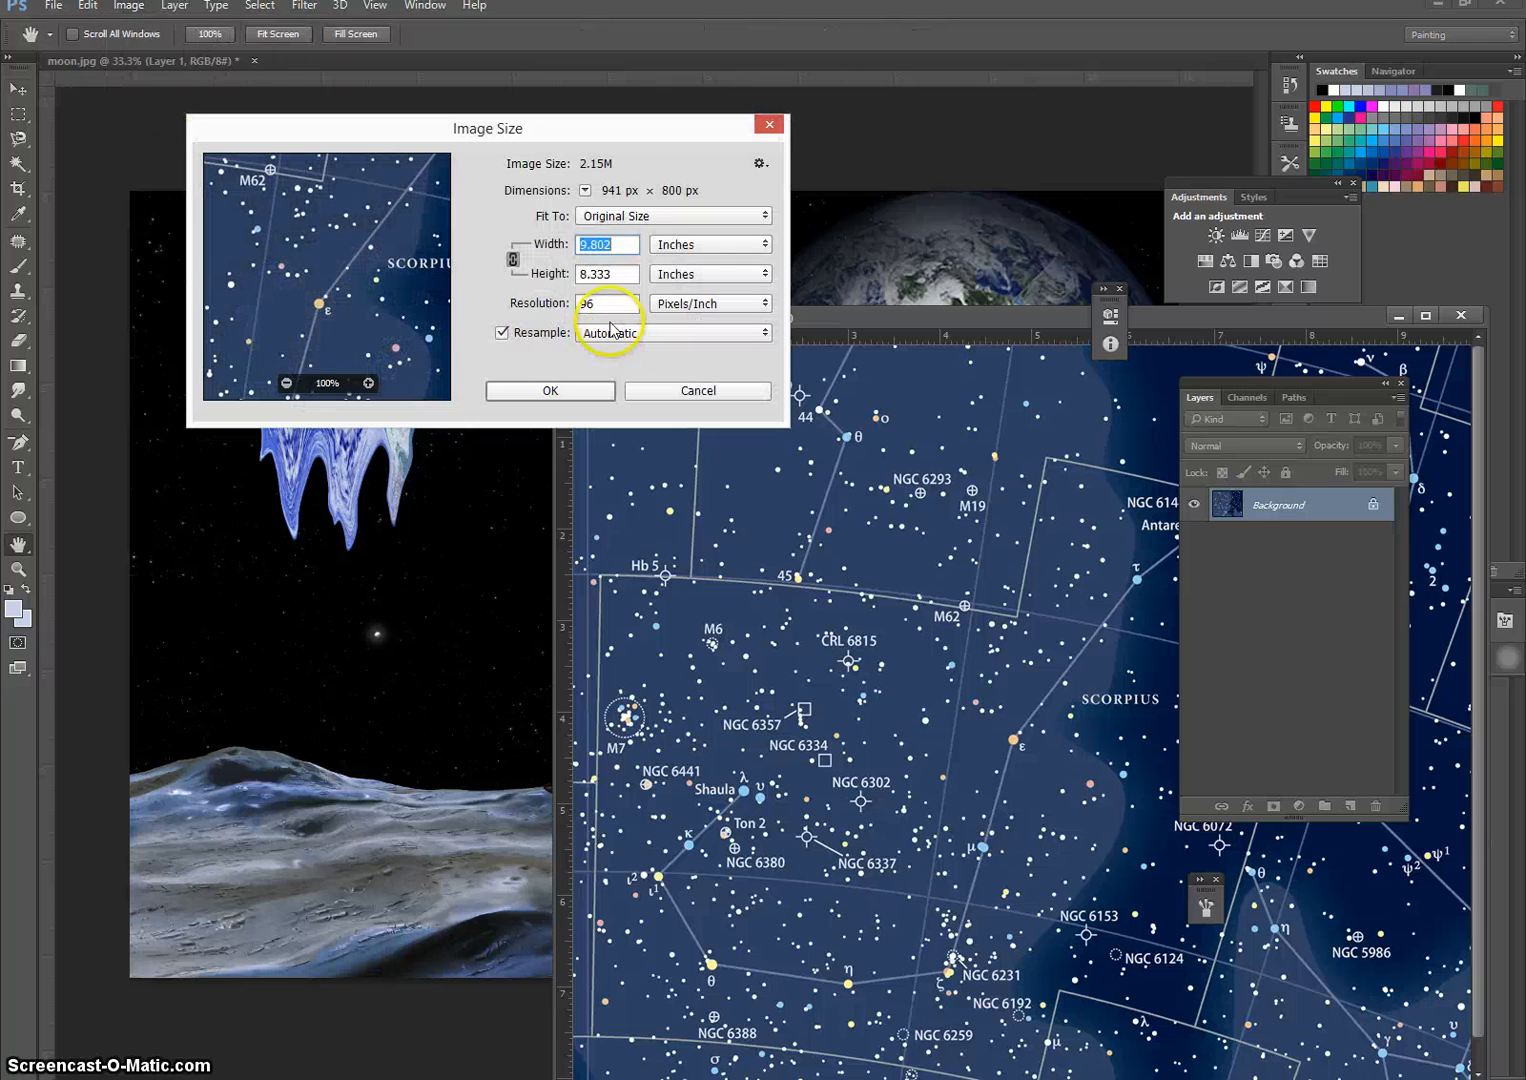
double_click(597, 303)
type("300")
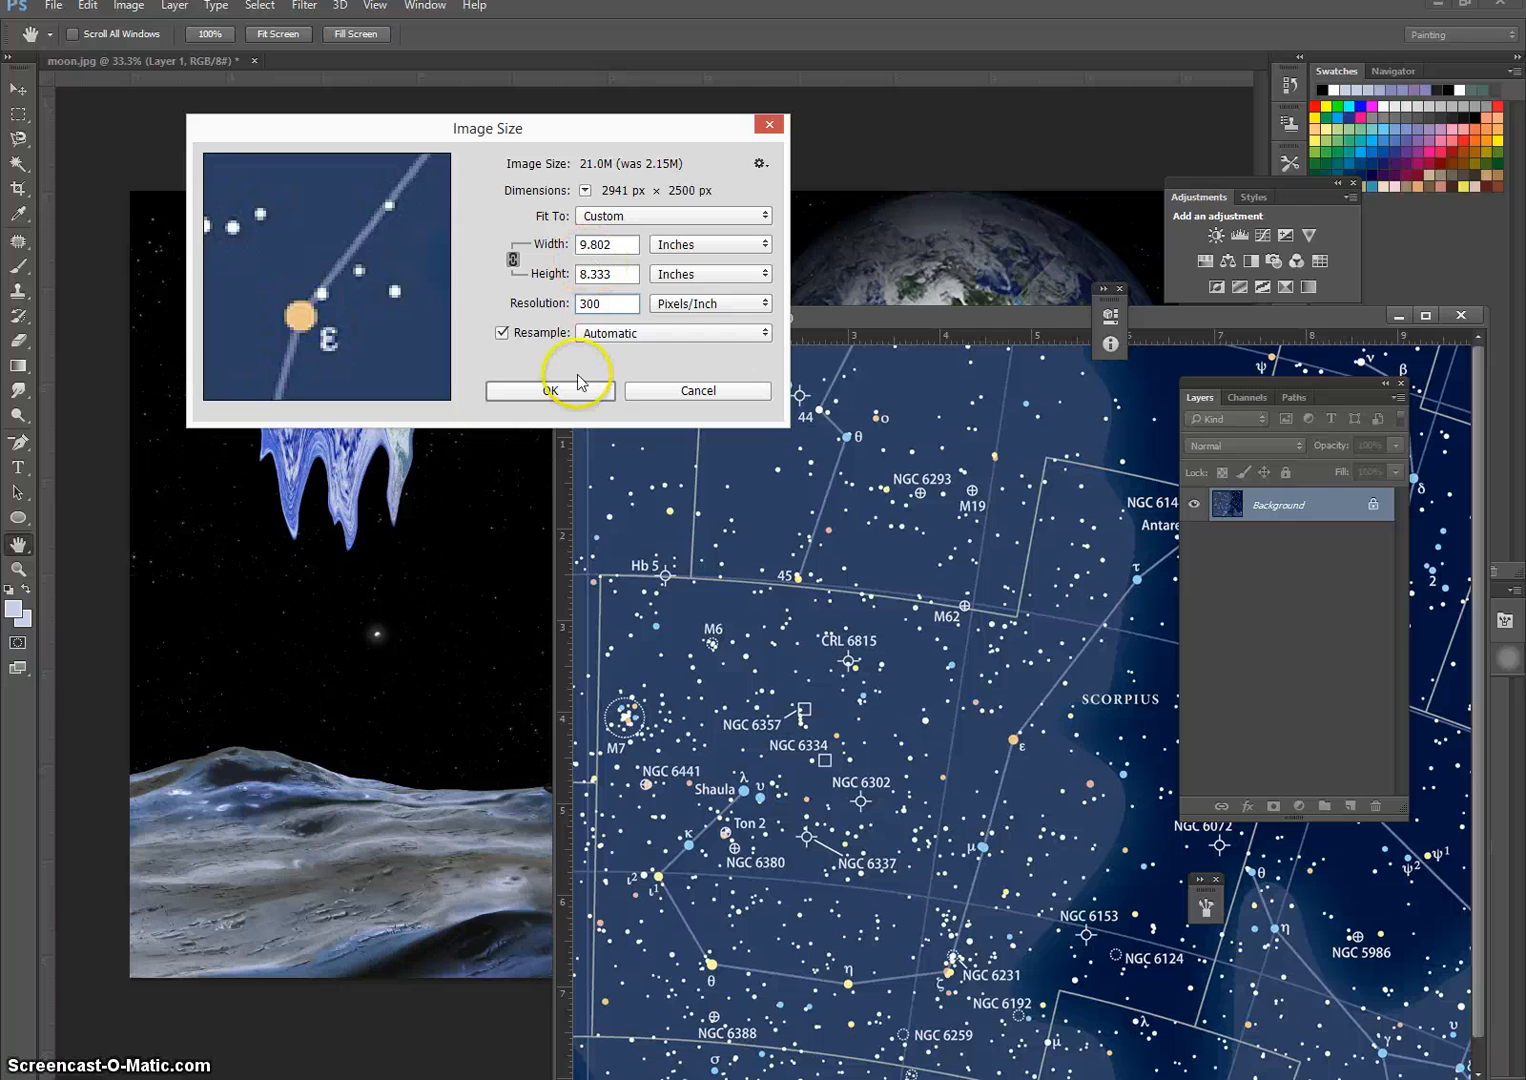
left_click(579, 398)
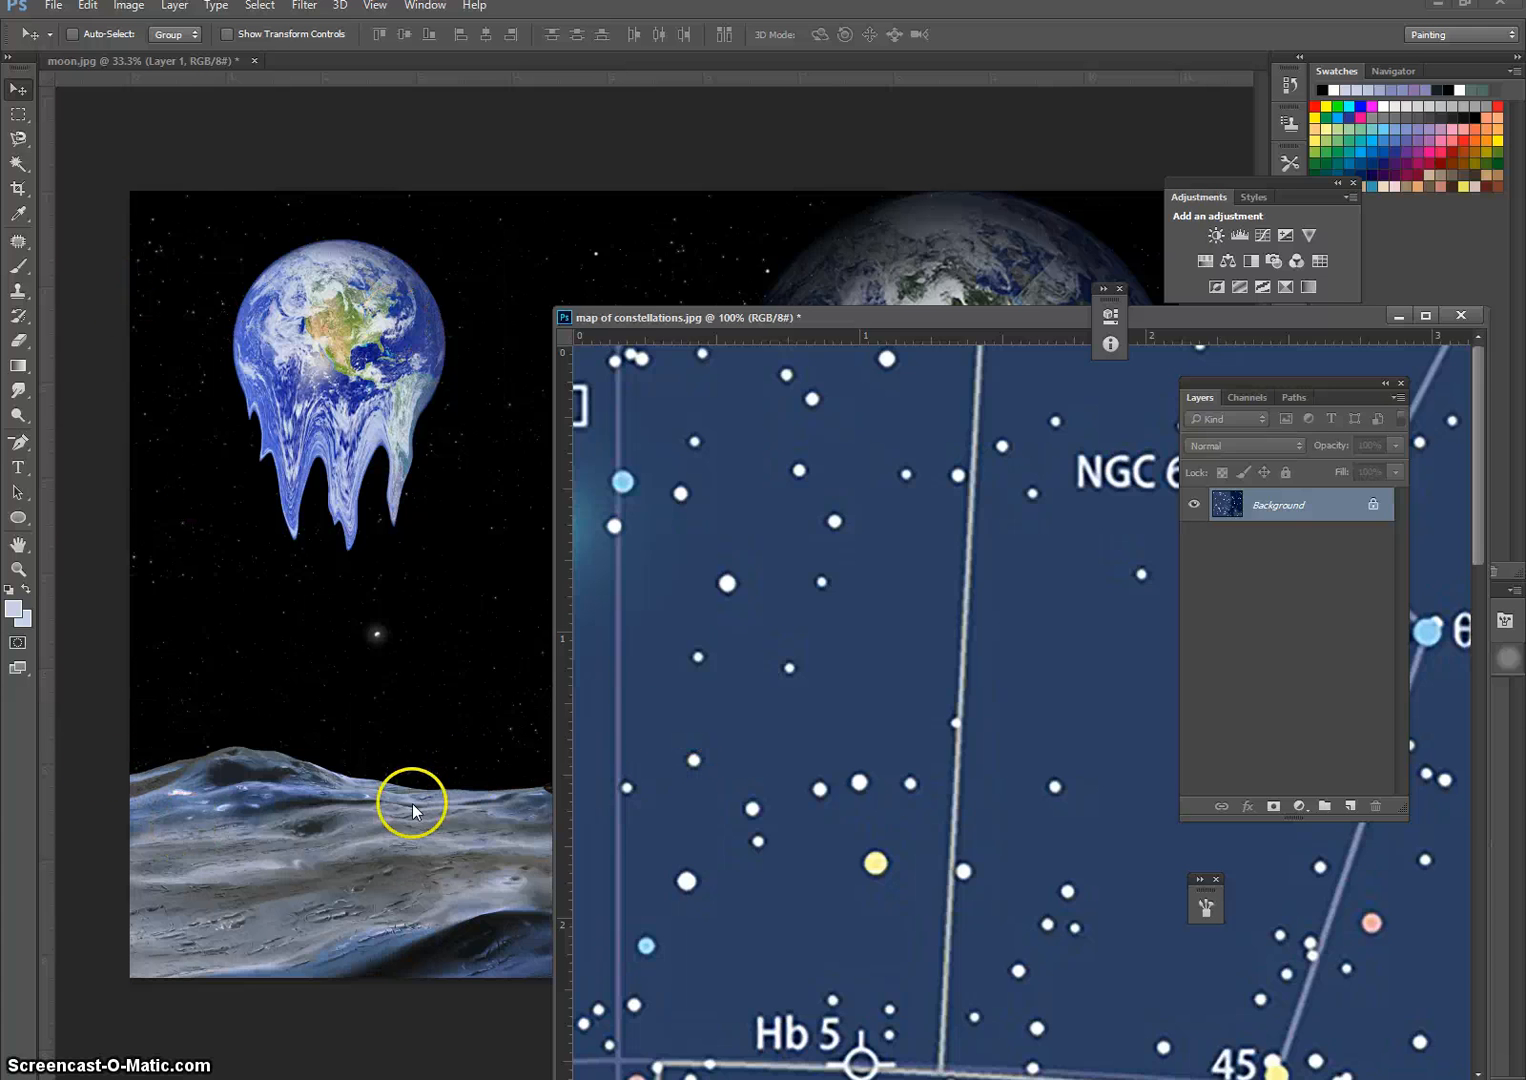
Copy the constellation map into moon.jpg as a new layer and minimize the map's own window.
key("ctrl+minus")
key("ctrl+minus")
key("ctrl+minus")
key("ctrl+minus")
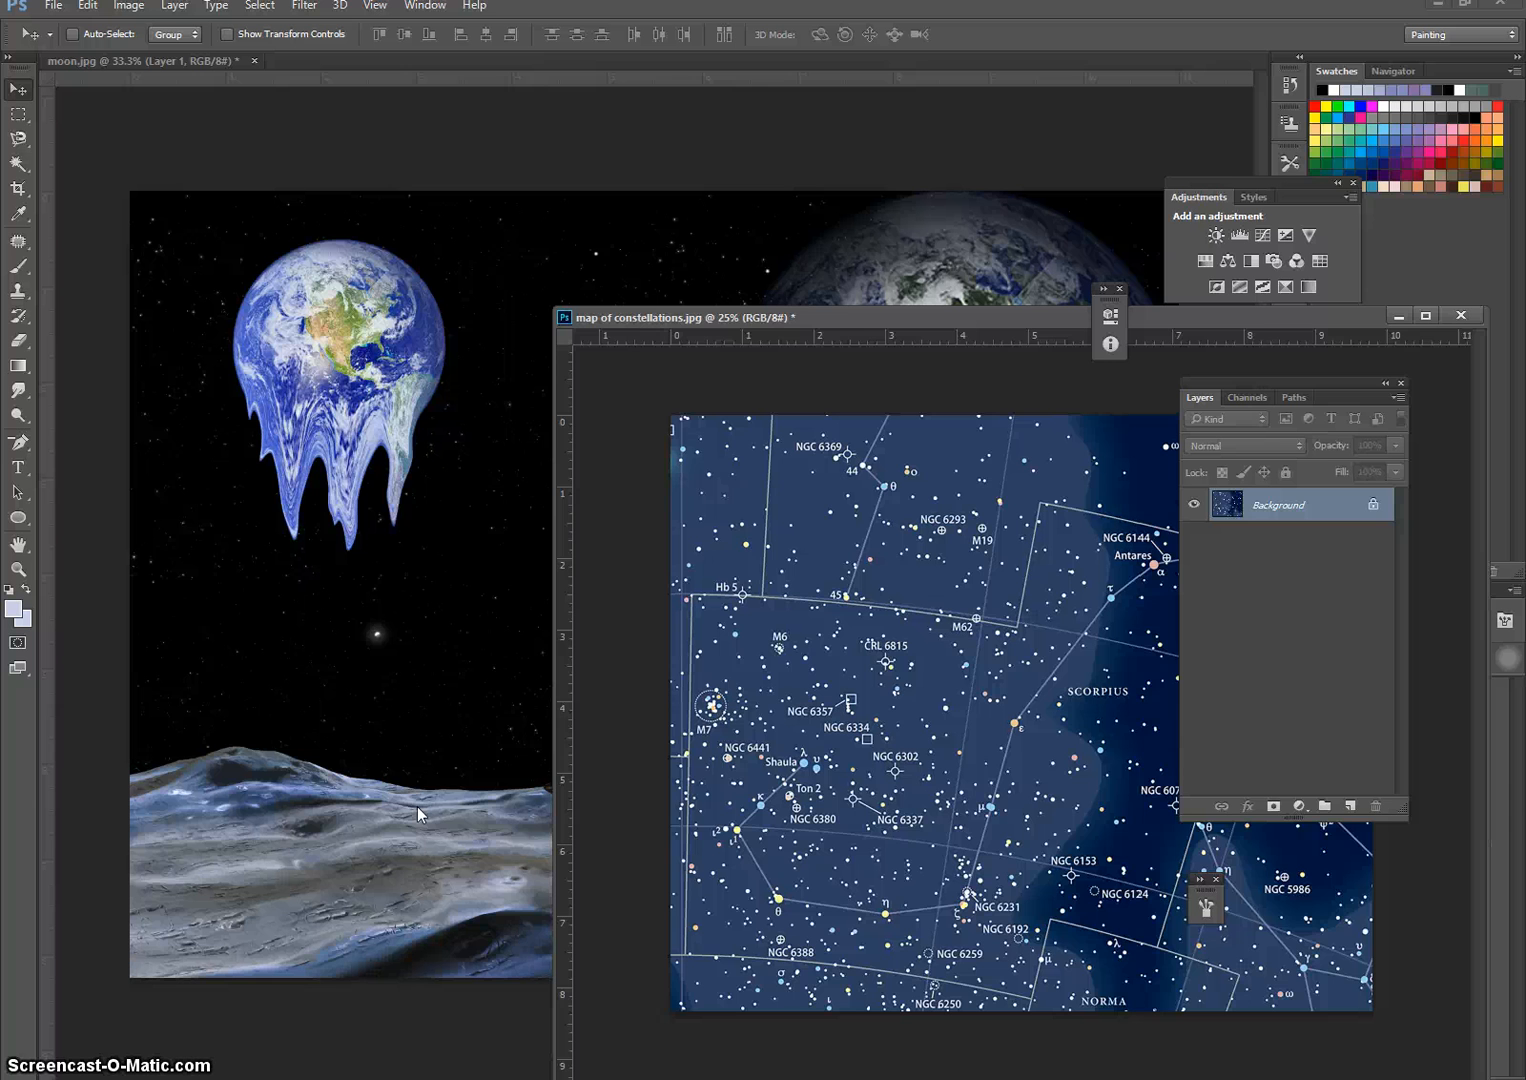
left_click_drag(723, 318, 671, 415)
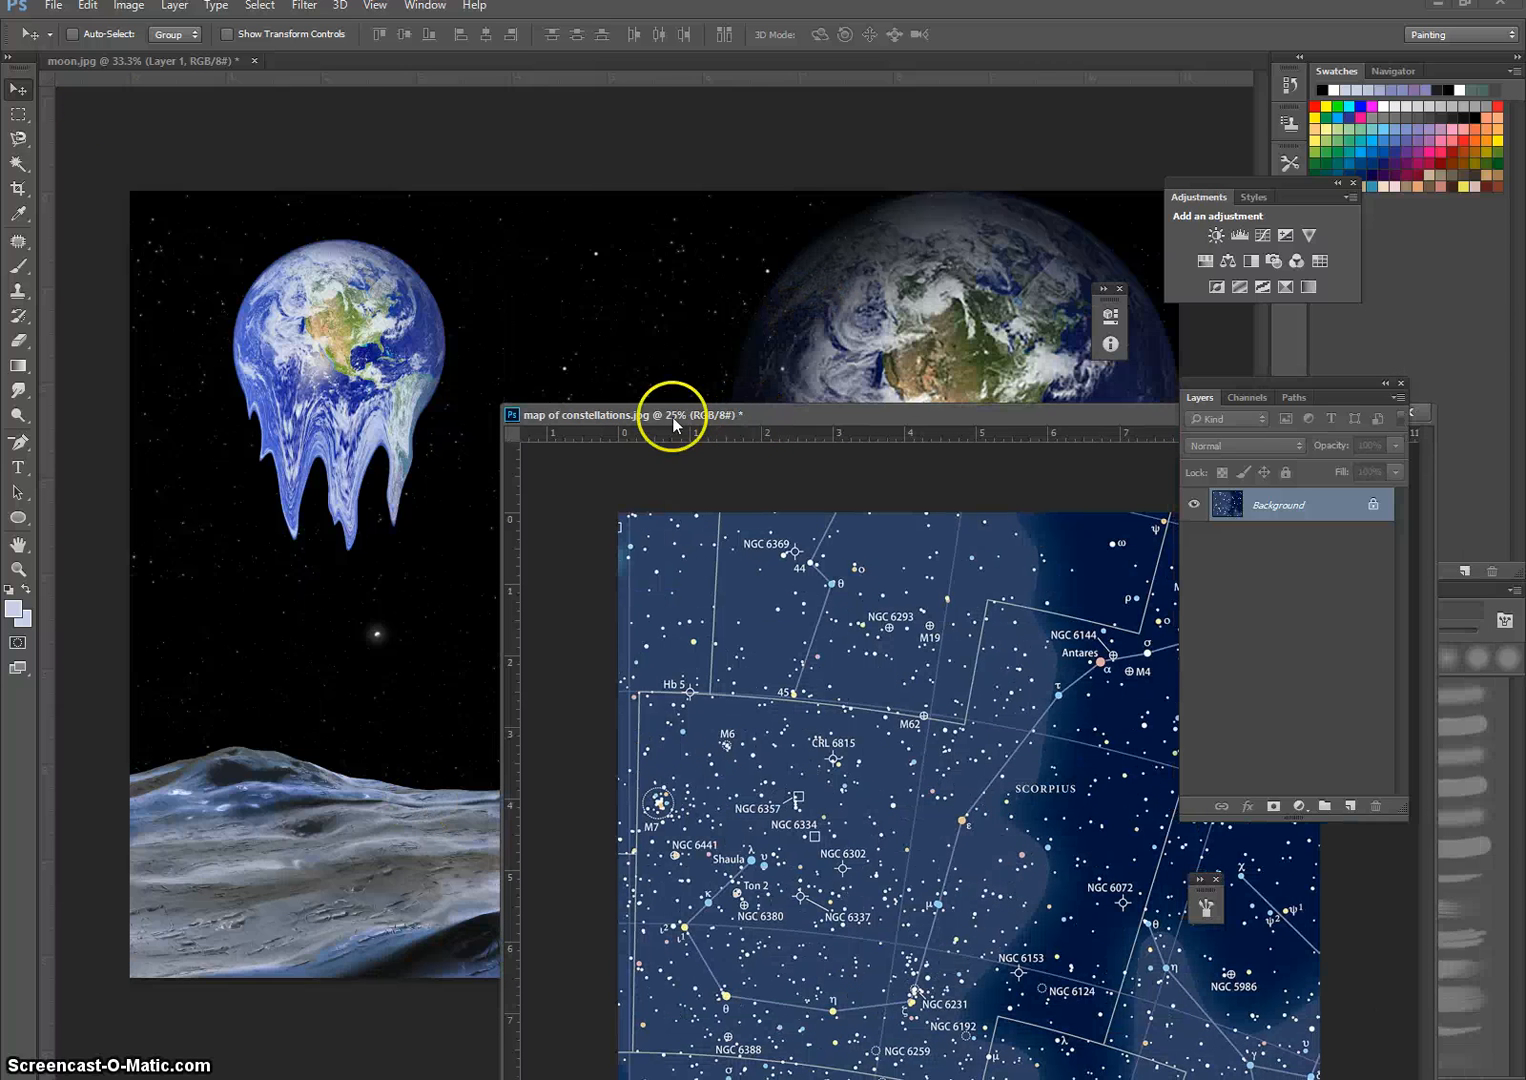
left_click_drag(752, 734, 351, 487)
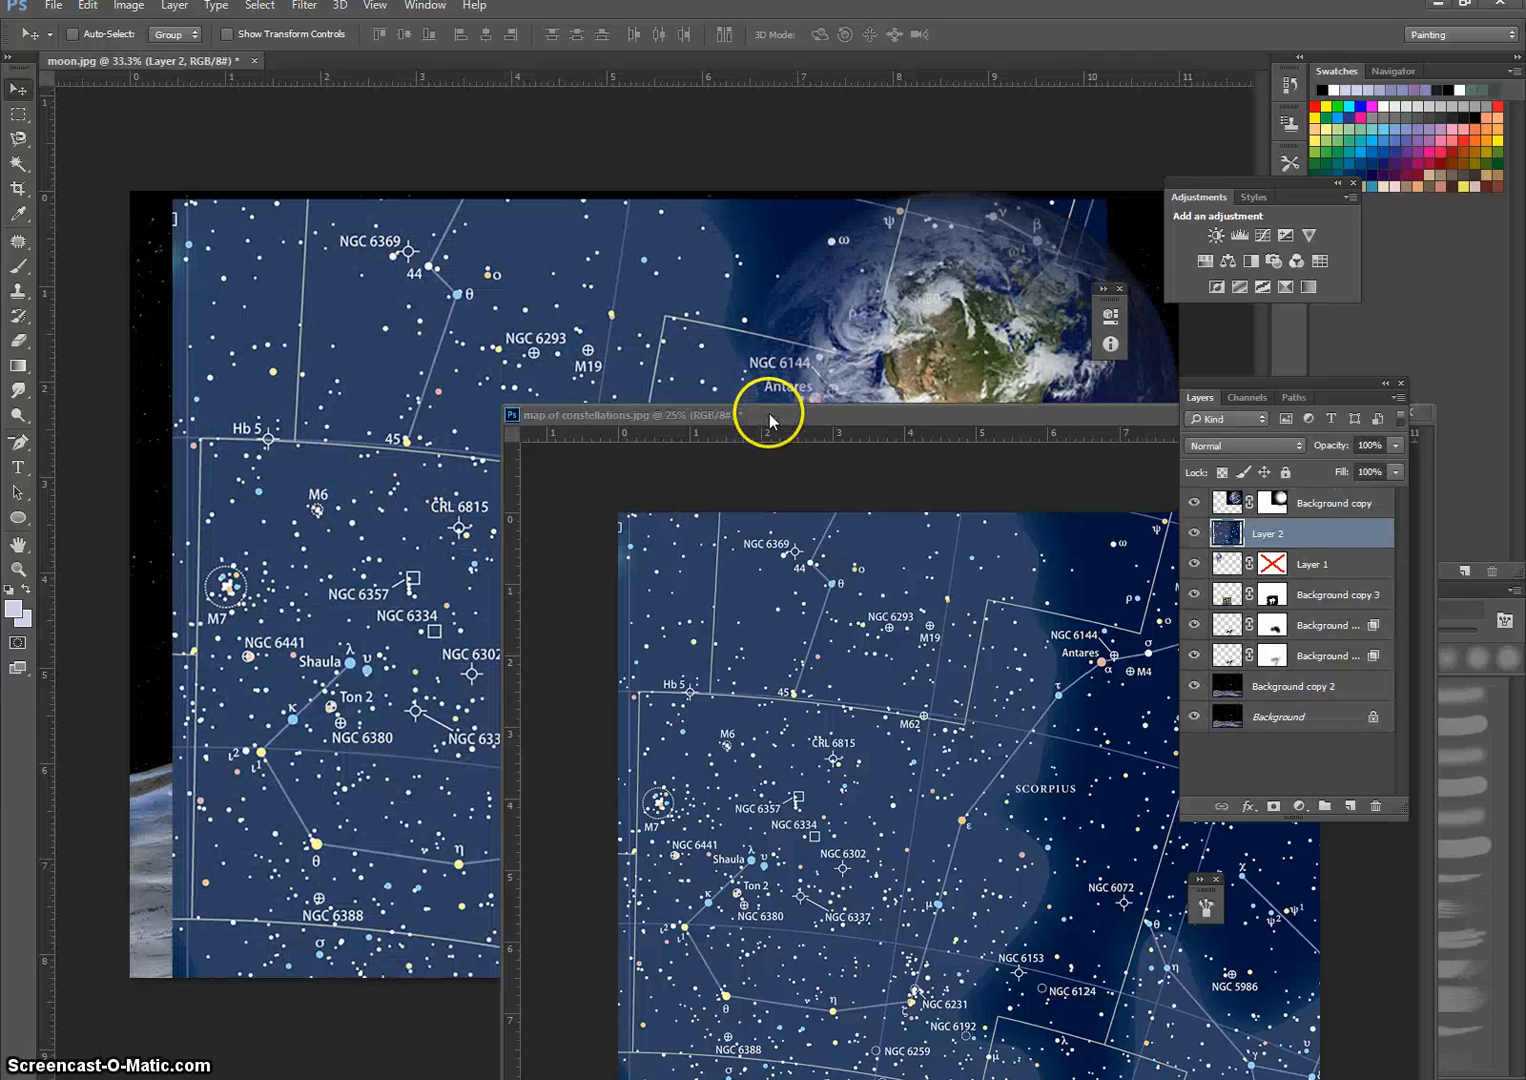
left_click_drag(769, 412, 174, 538)
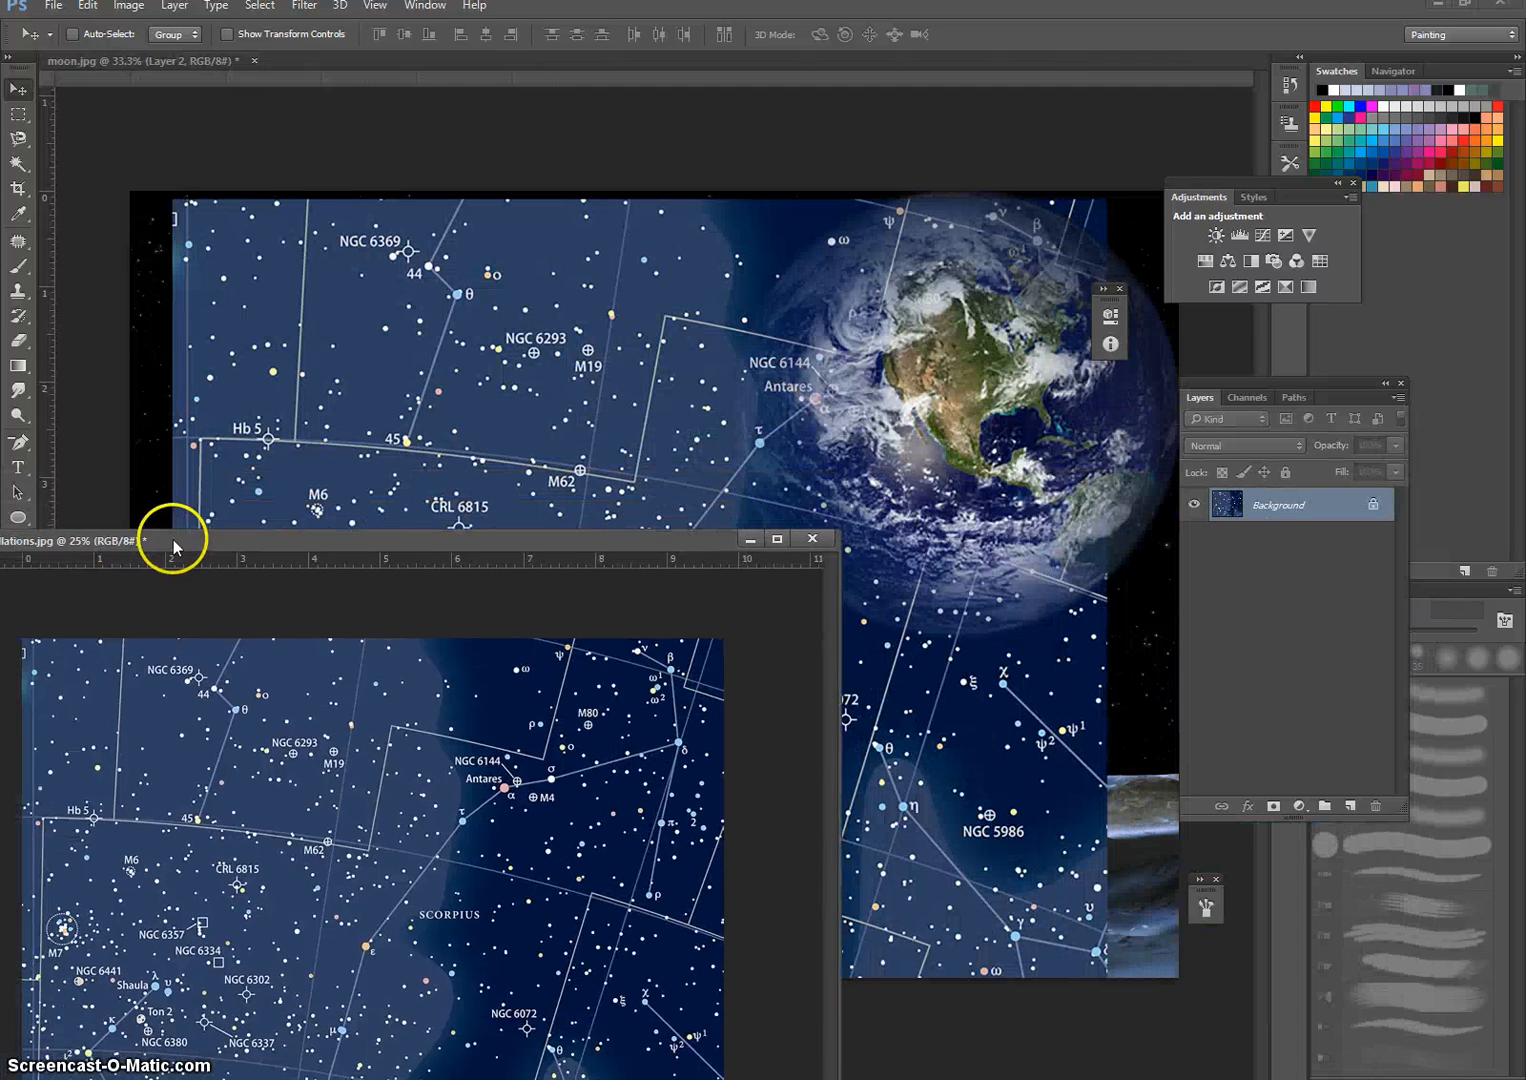
left_click(758, 539)
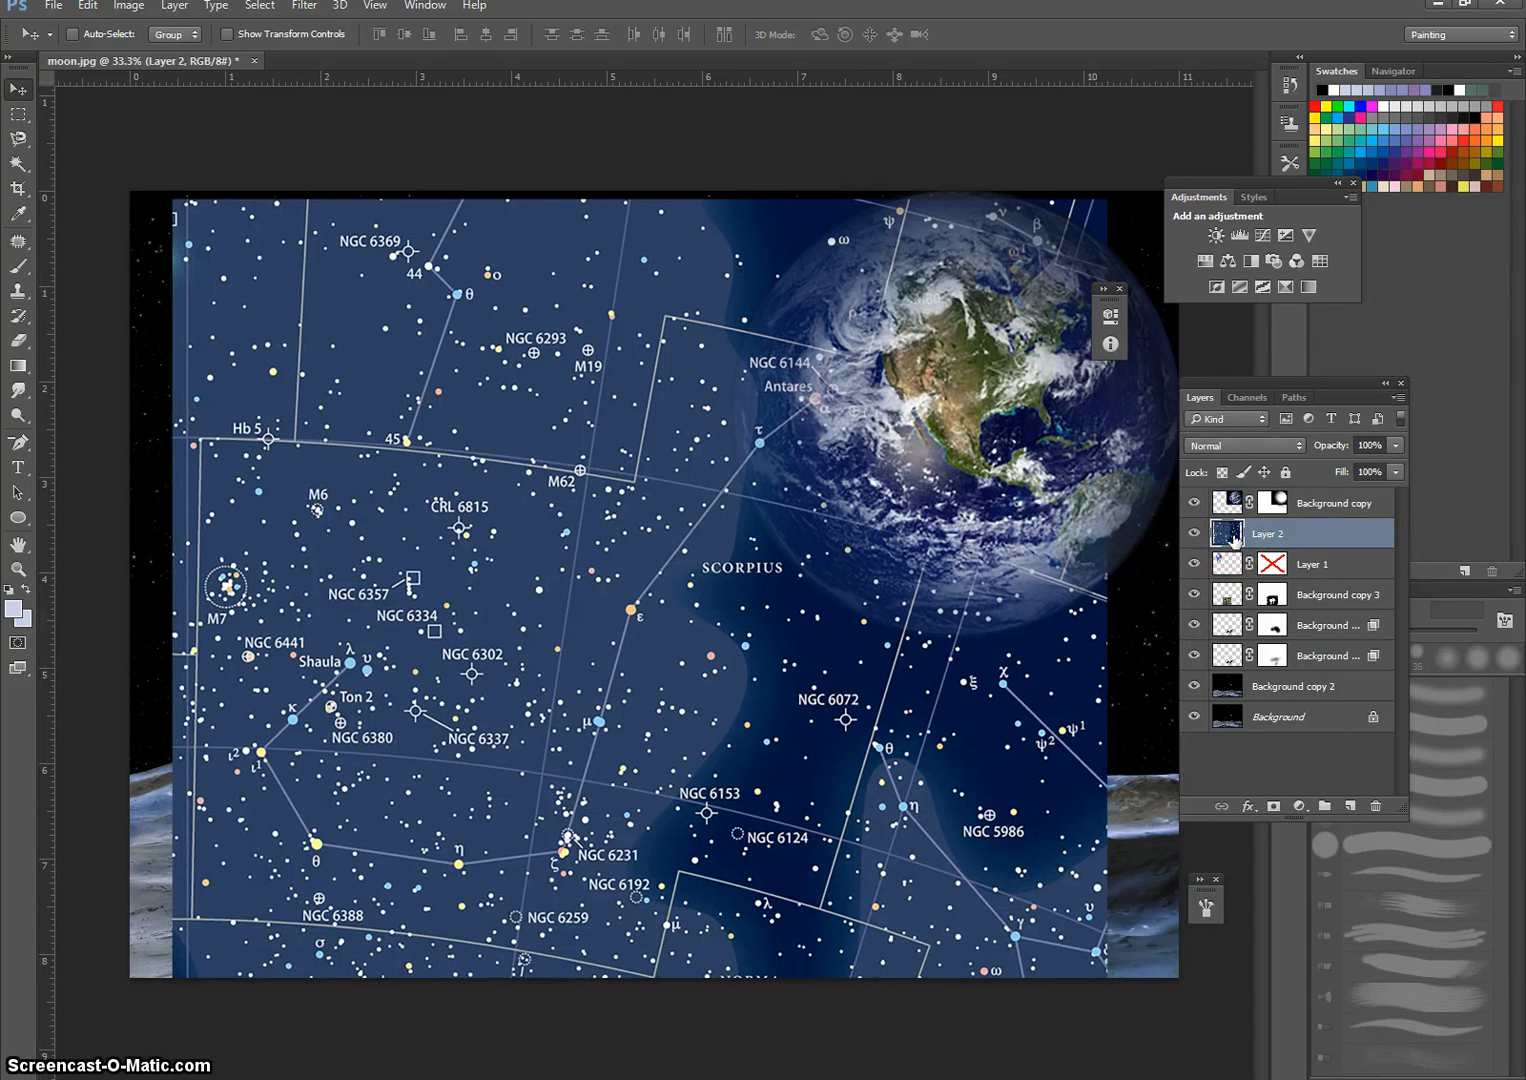
Rename the new map layer "constellations" and move it to the top of the layer stack.
left_click(1265, 536)
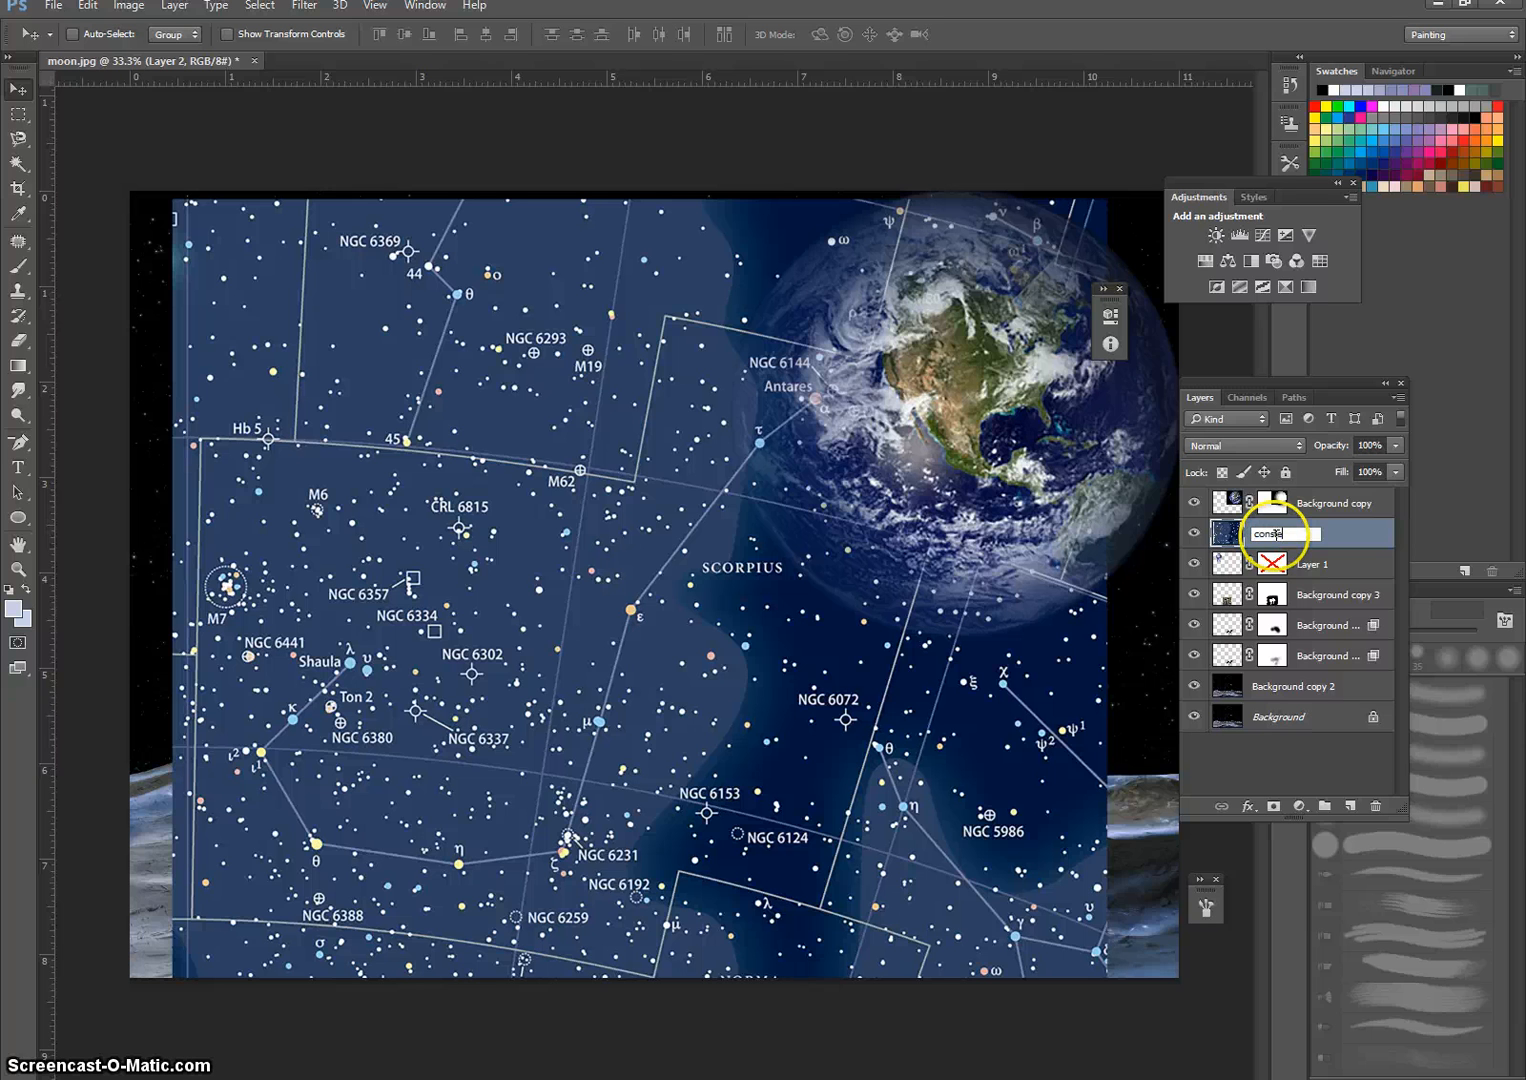
type("constellations")
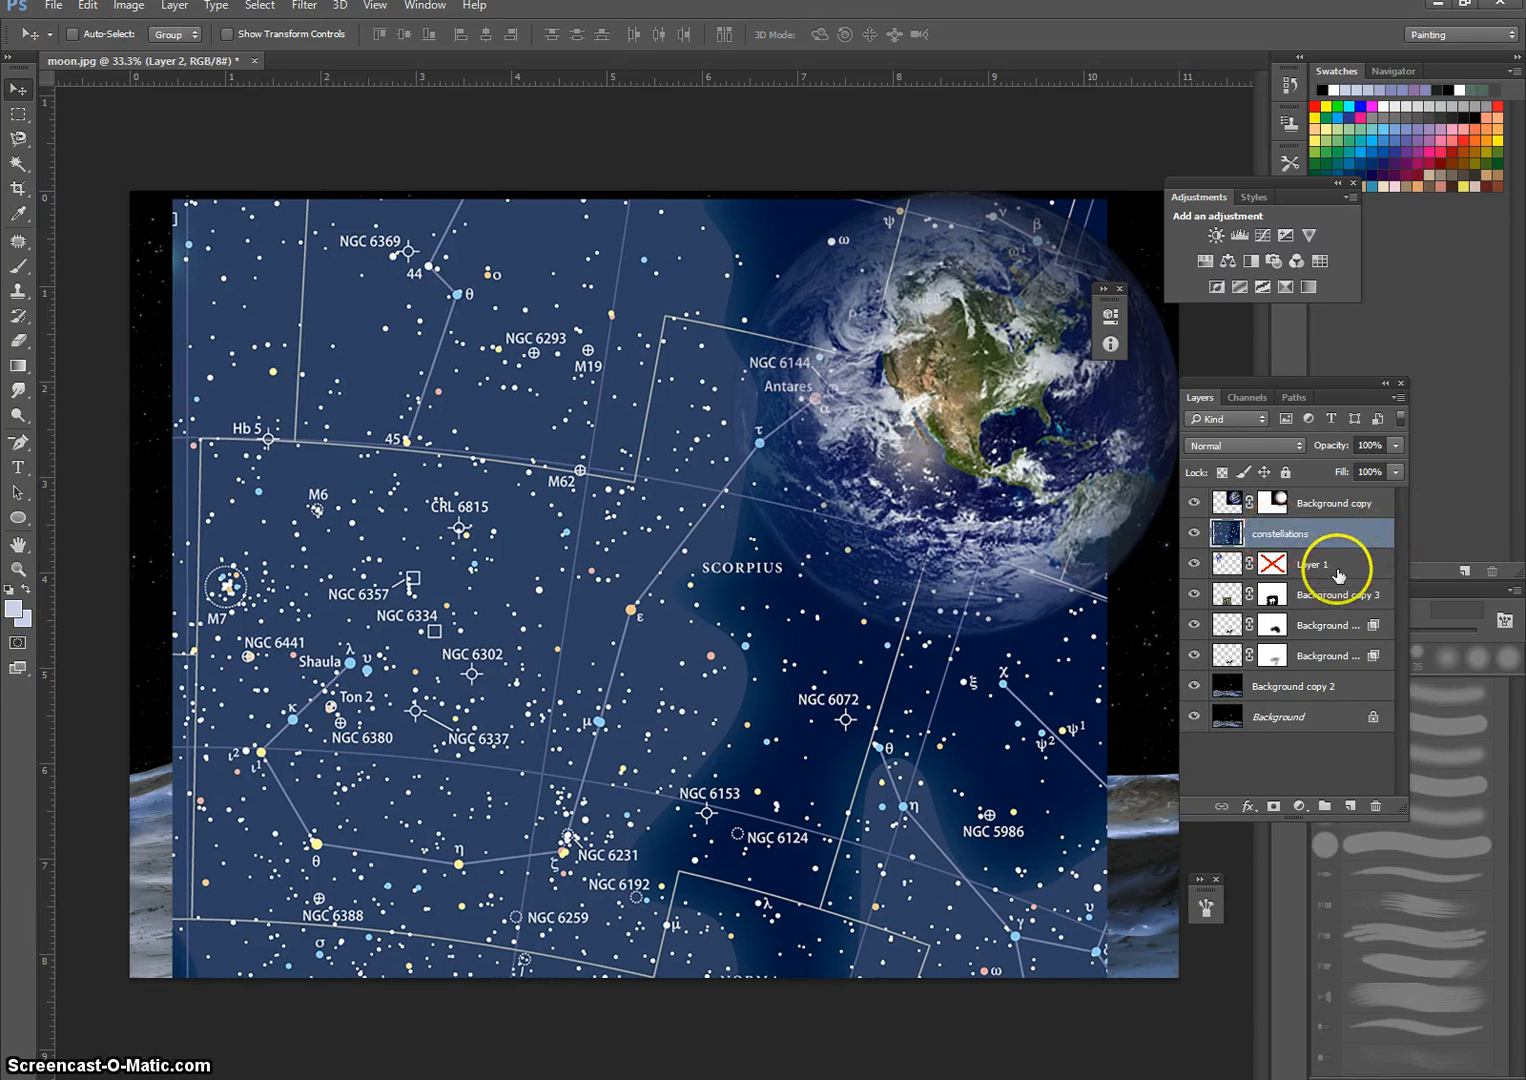
left_click(1335, 564)
left_click(1278, 537)
left_click_drag(1278, 537, 1268, 492)
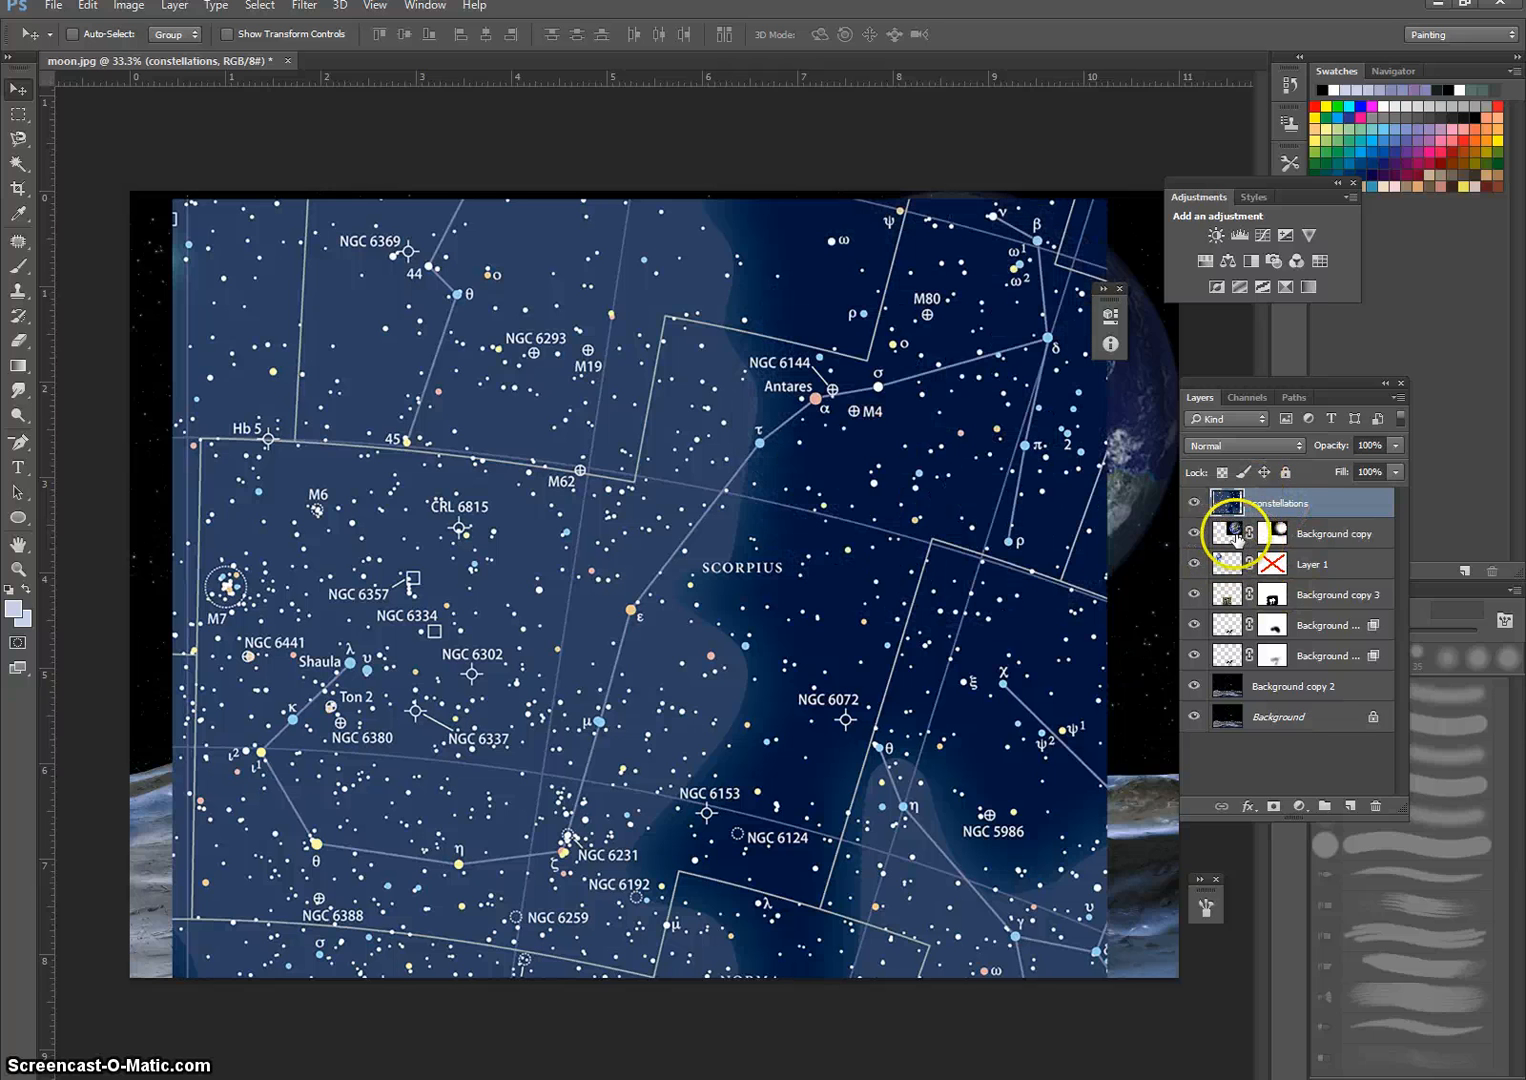
Align the constellations layer with the canvas's upper-left corner and scale it proportionally to about 117%.
left_click_drag(588, 517, 529, 510)
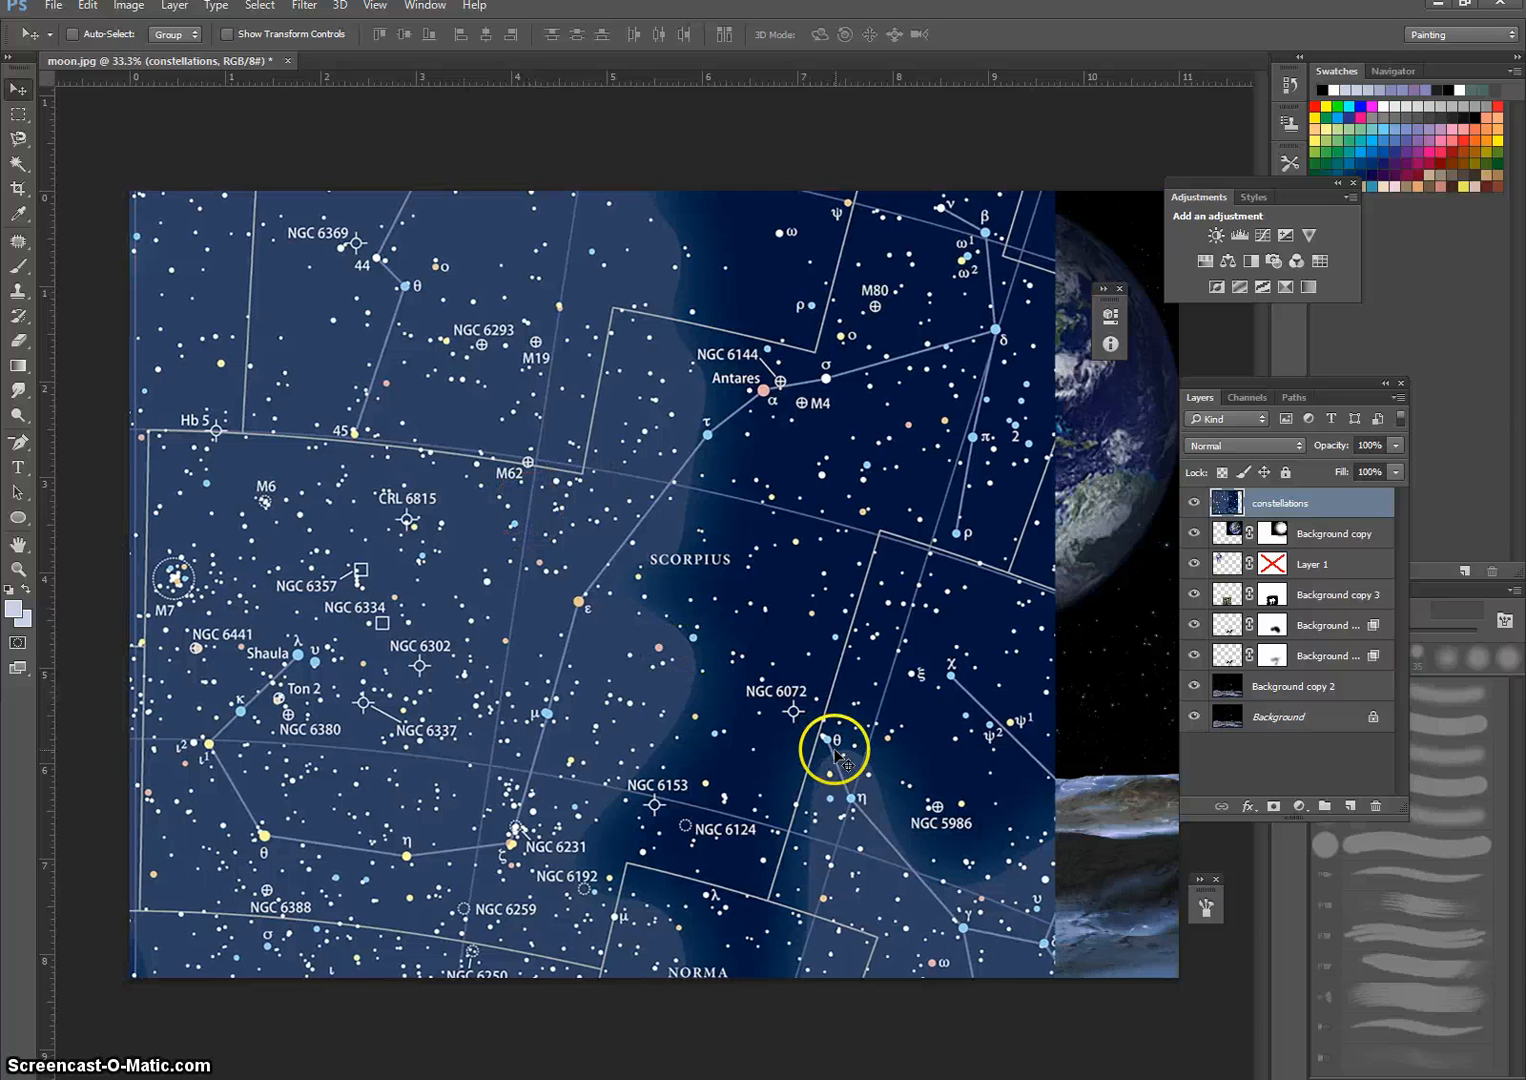
key("ctrl+t")
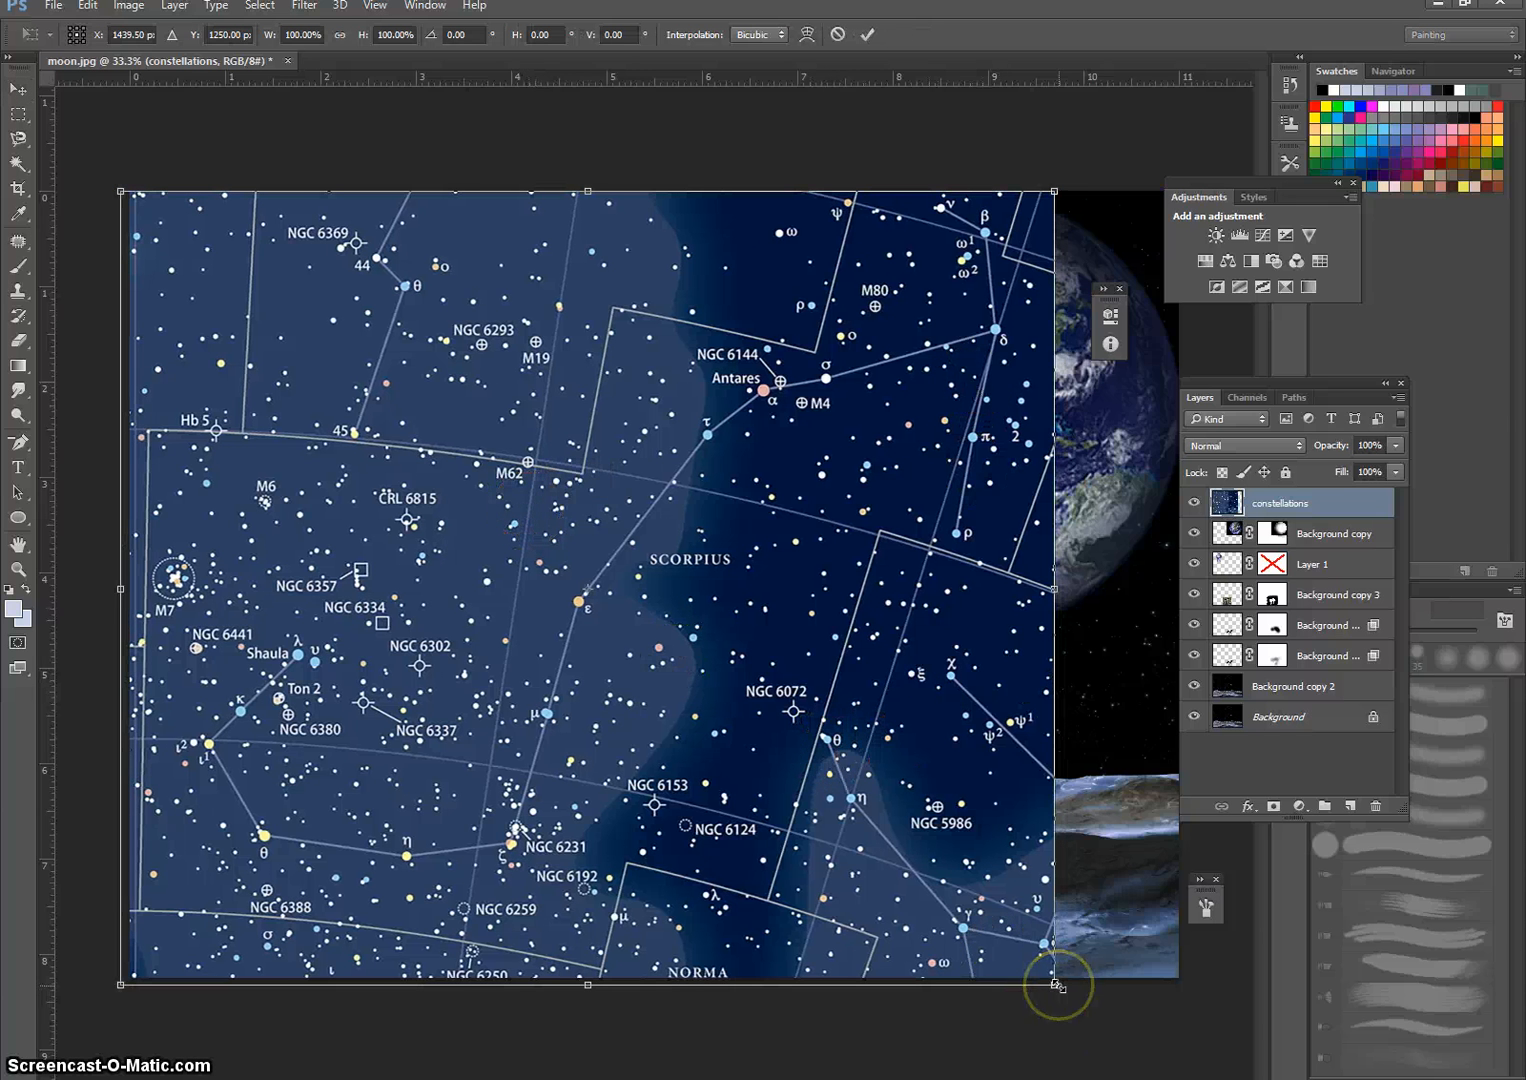
left_click_drag(1055, 985, 1222, 1078)
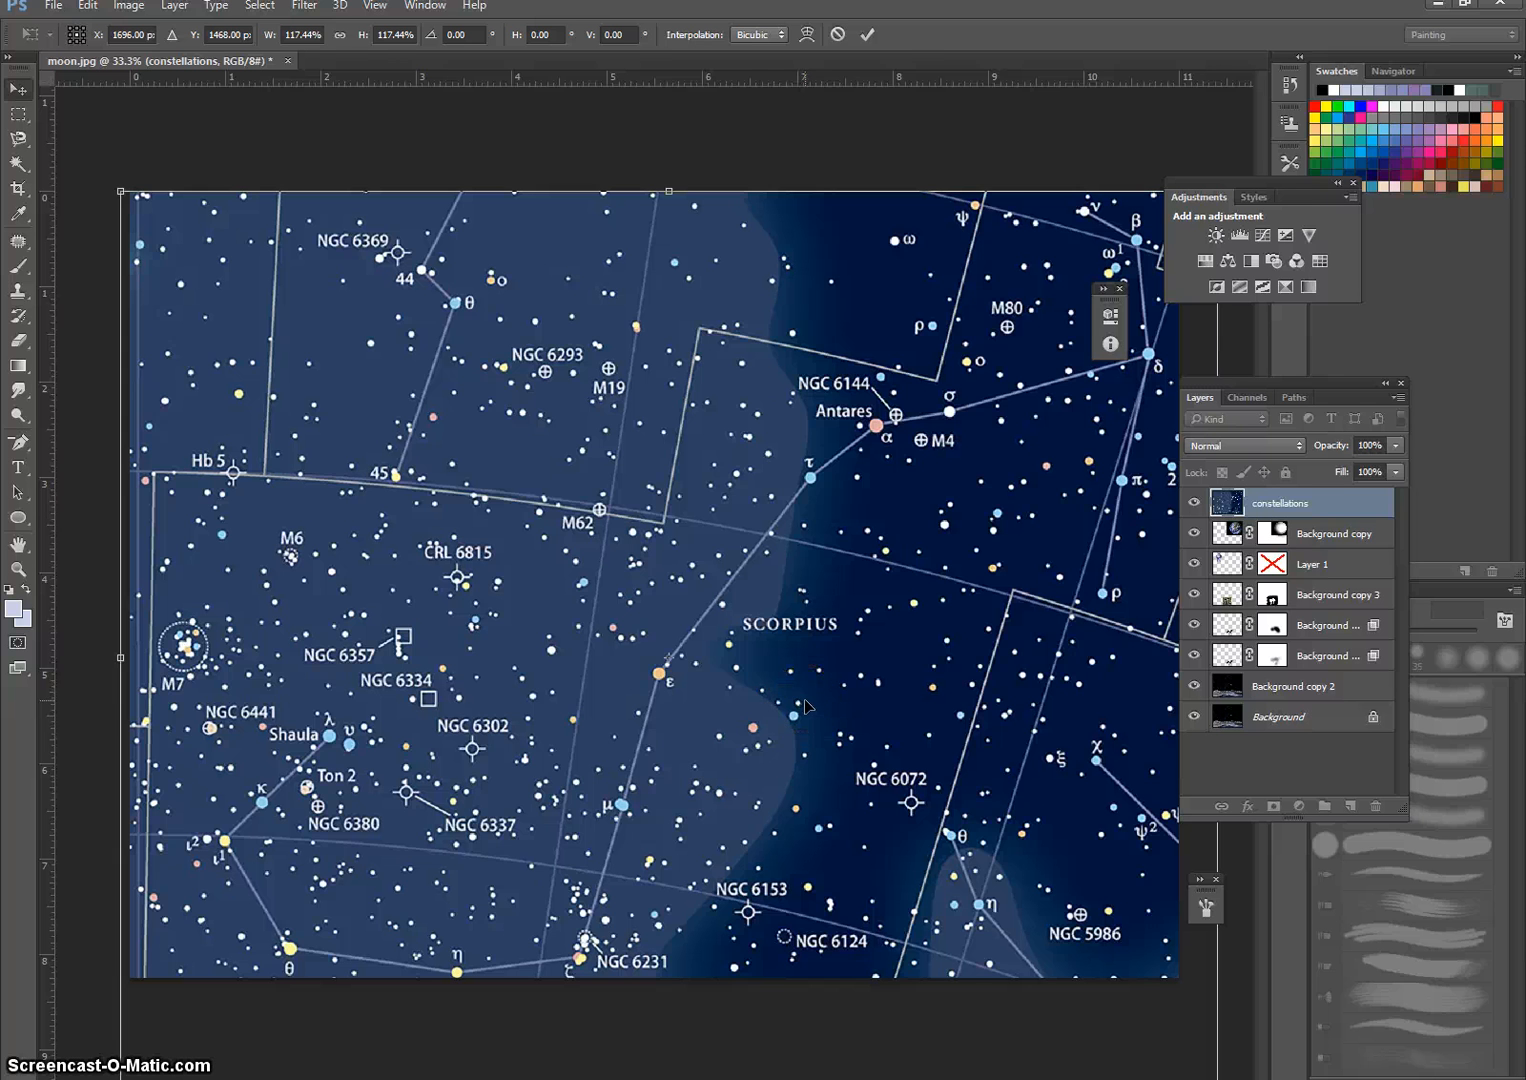
key("Return")
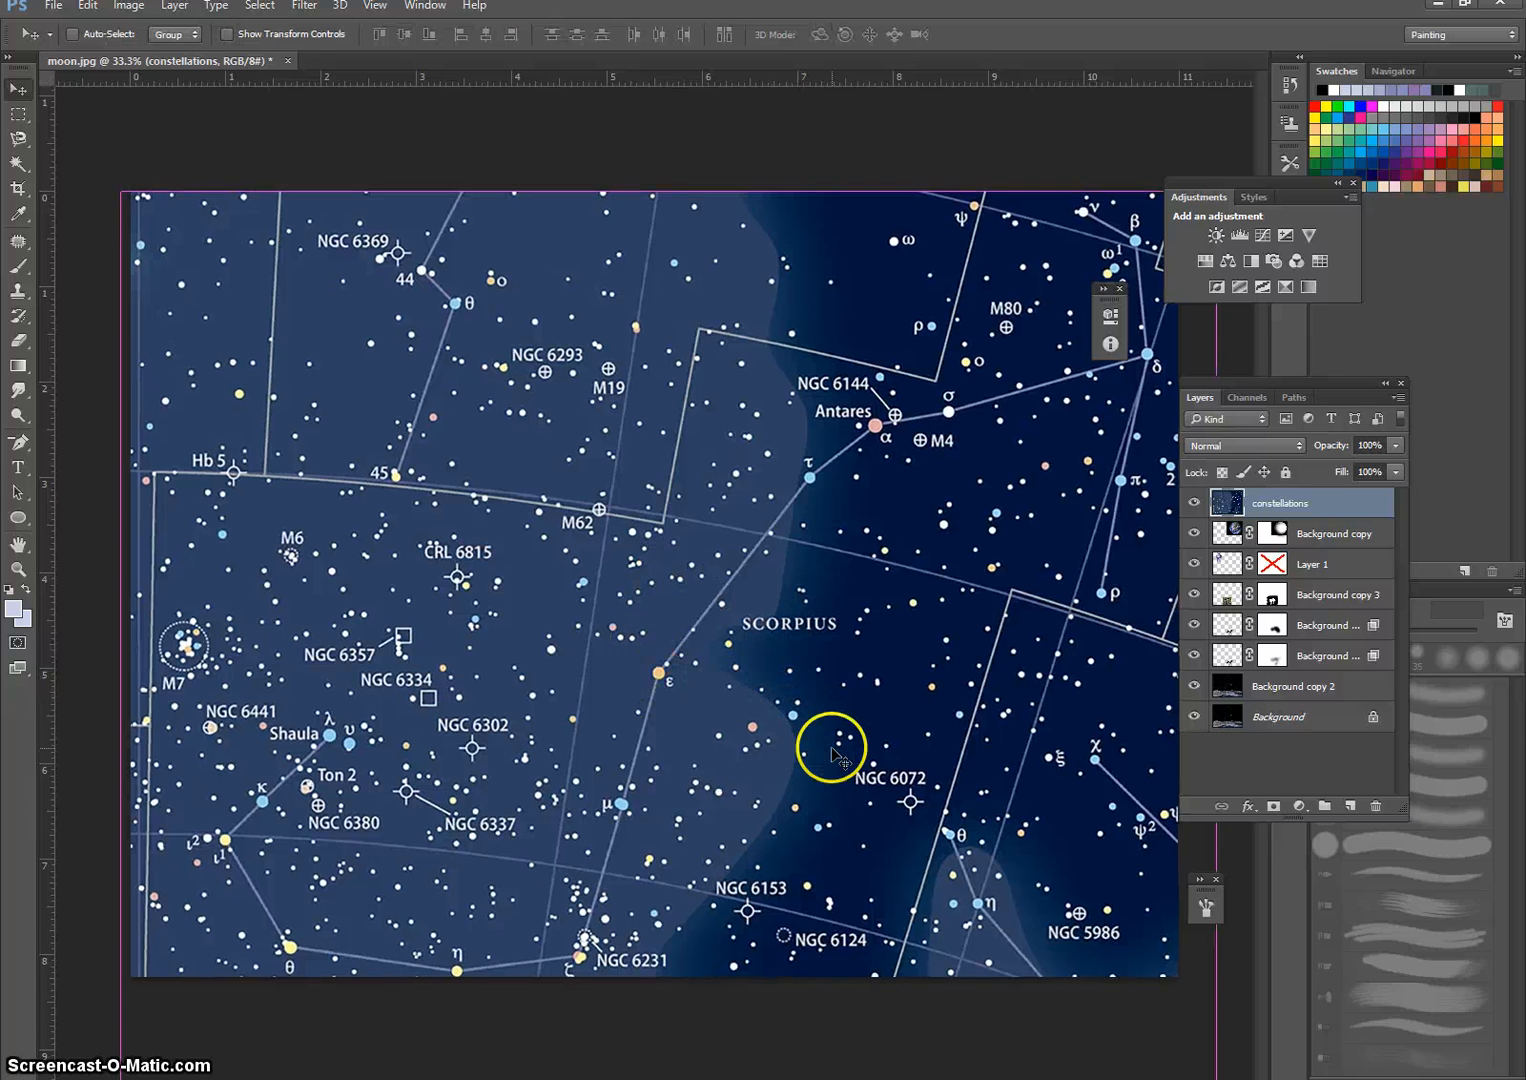
Scale the constellations layer up to about 119% and position it to extend beyond the canvas on every side.
key("ctrl+minus")
key("ctrl+minus")
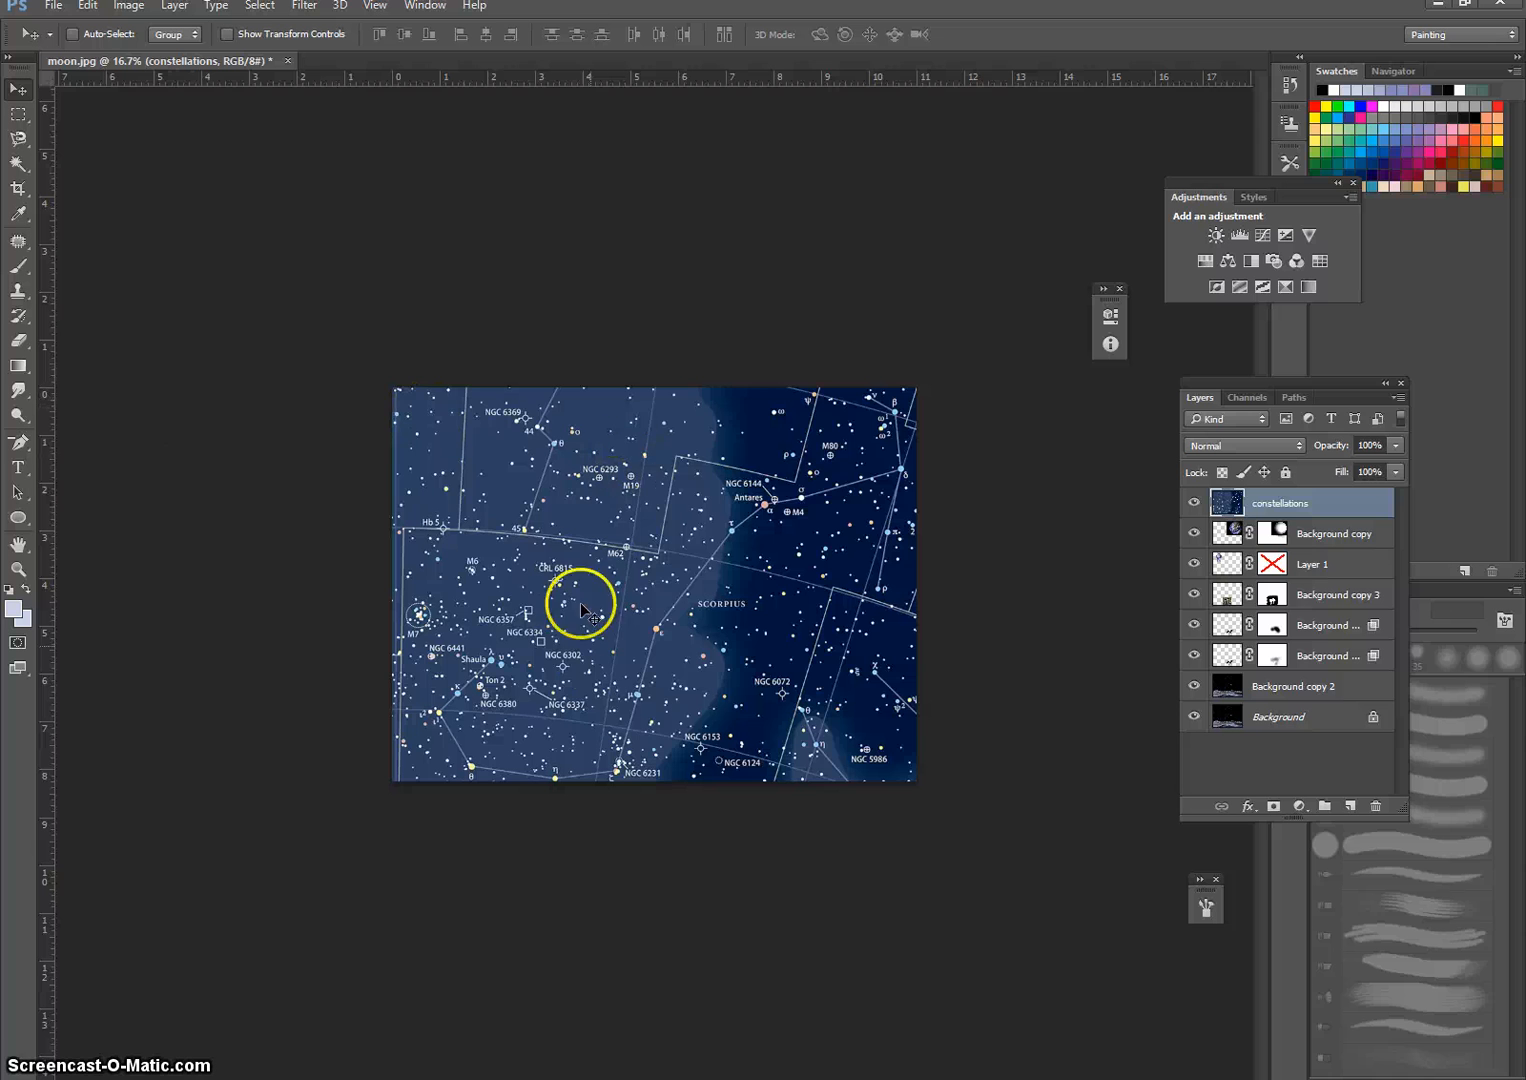
key("ctrl+t")
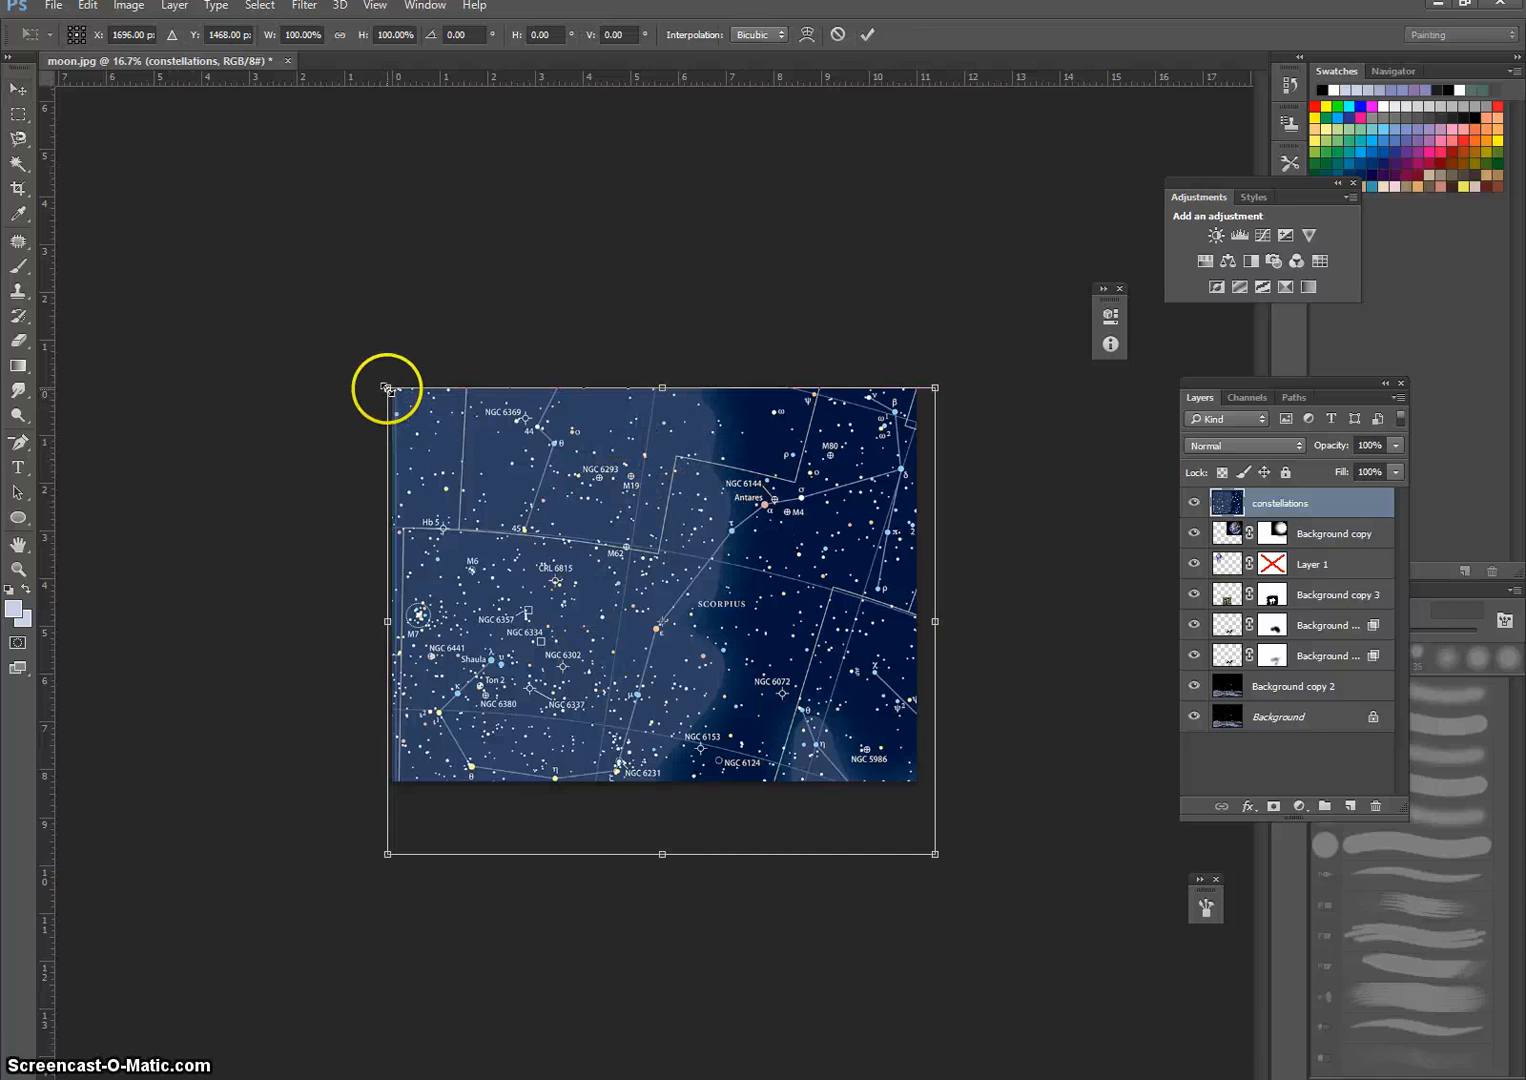
left_click_drag(387, 387, 283, 293)
left_click_drag(555, 643, 660, 690)
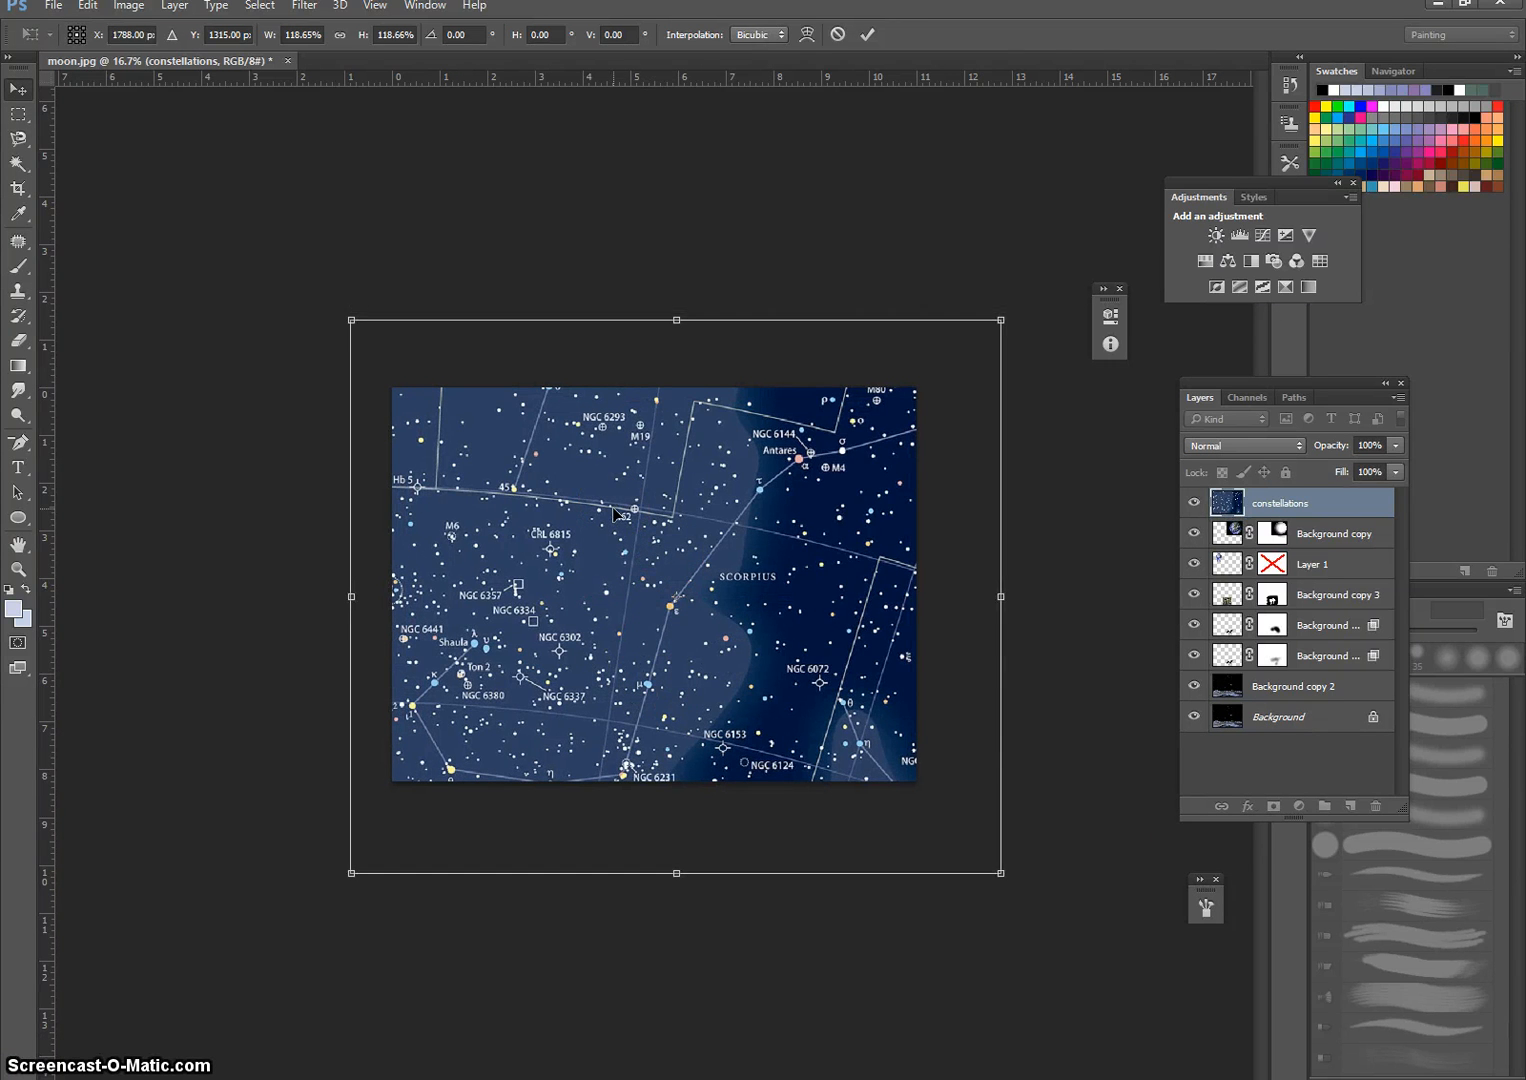
key("Return")
left_click(1117, 815)
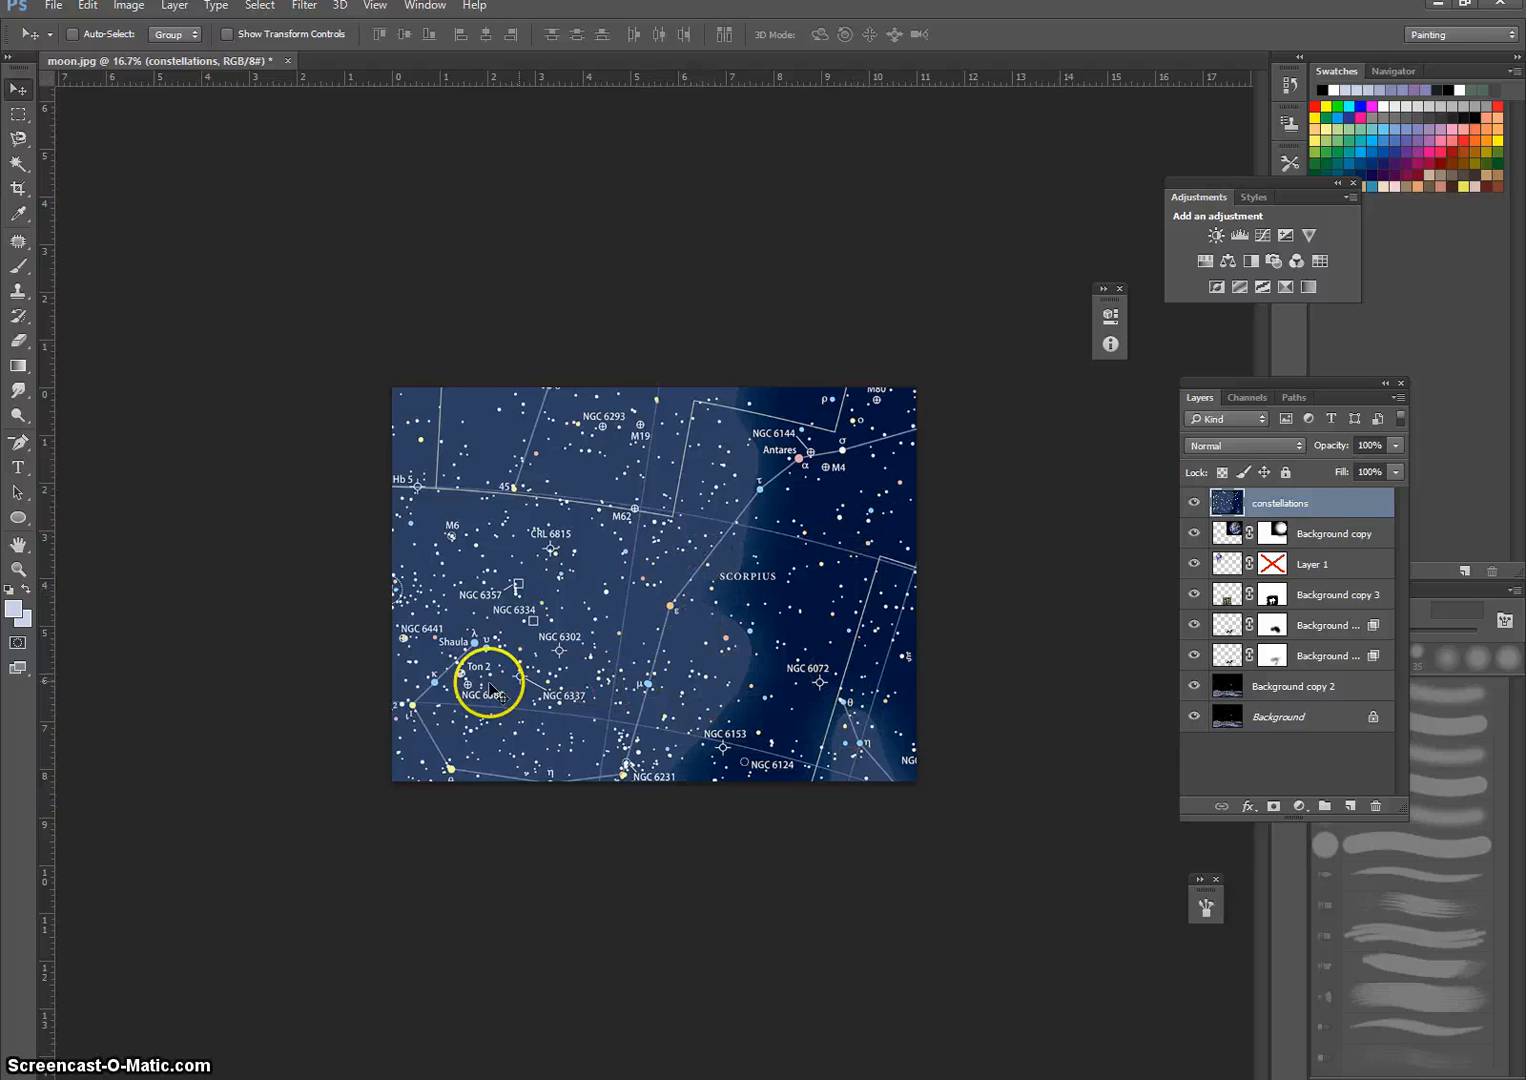
Shift the constellations layer leftward over the scene with its opacity lowered to 50%, and restore the opacity to 100%.
left_click(1395, 446)
key("Down")
key("Down")
key("Down")
key("Down")
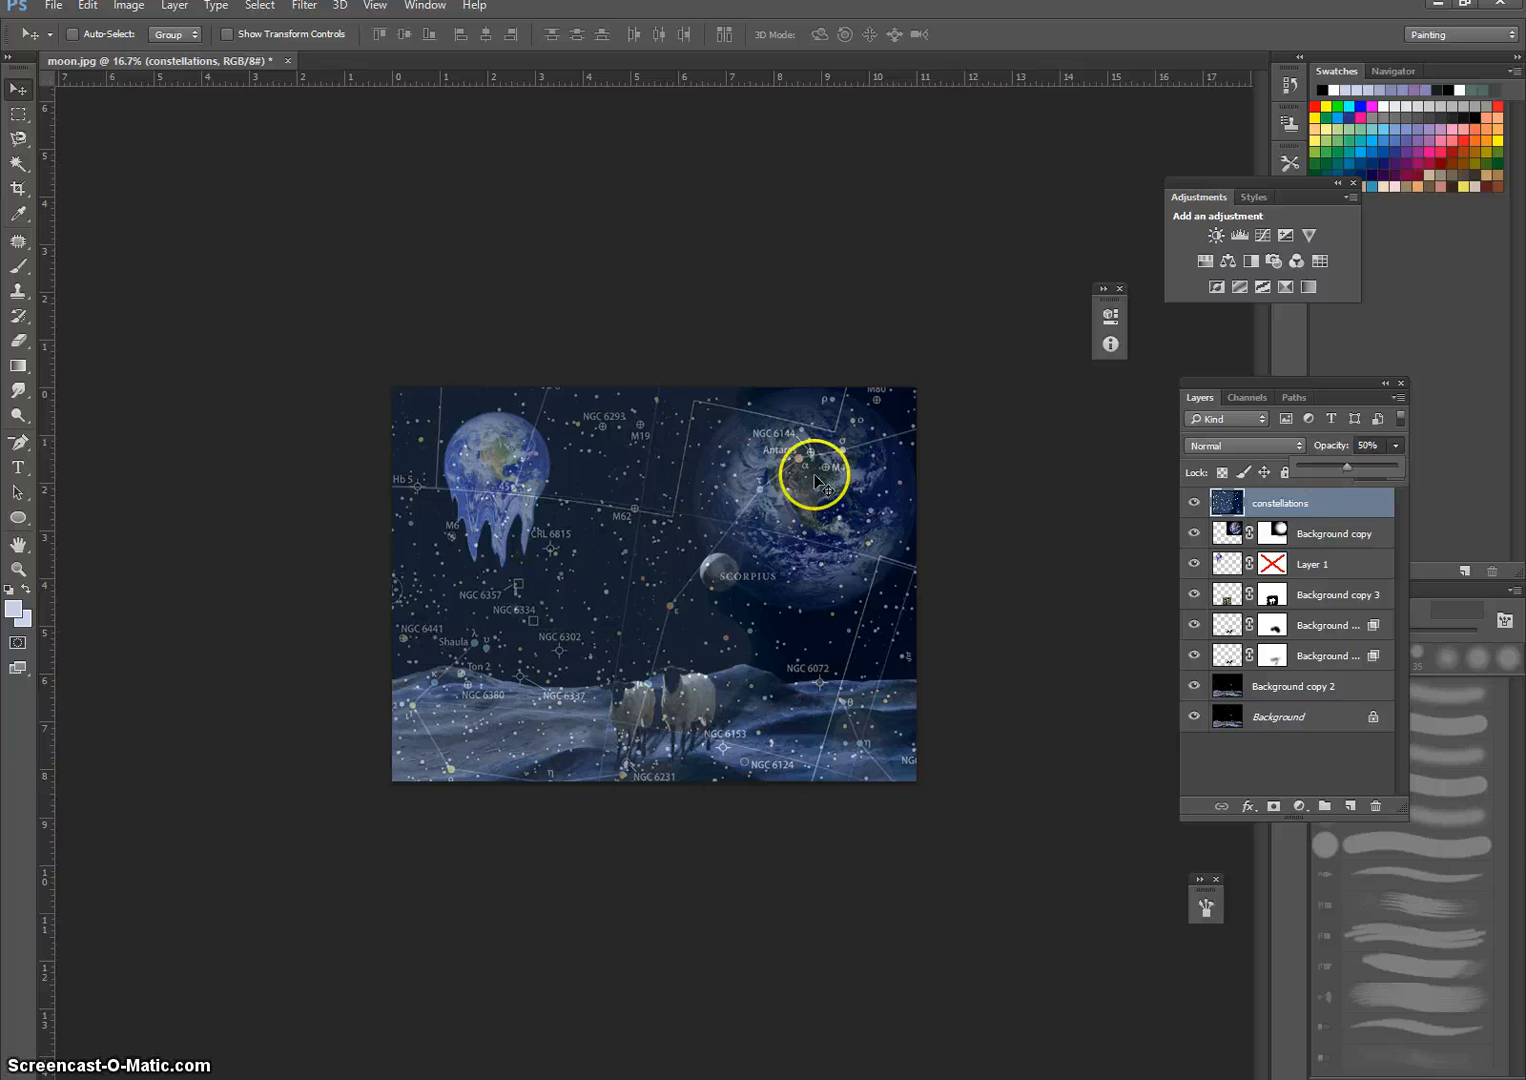
left_click_drag(815, 483, 700, 542)
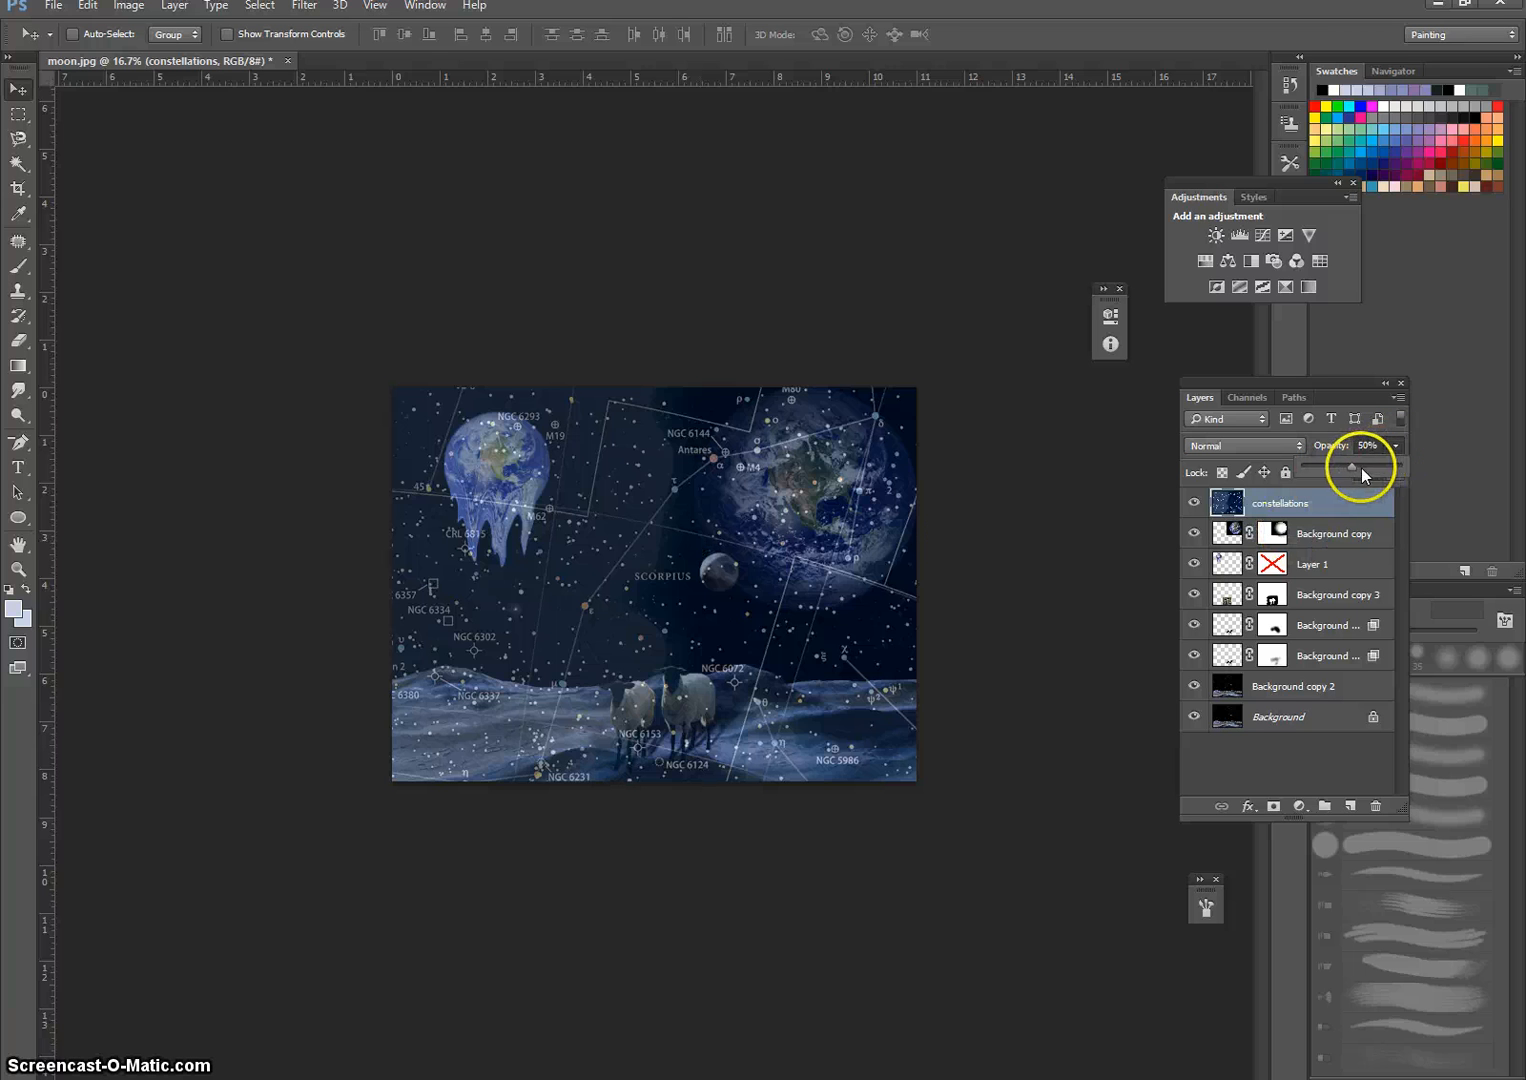
left_click_drag(1350, 469, 1424, 467)
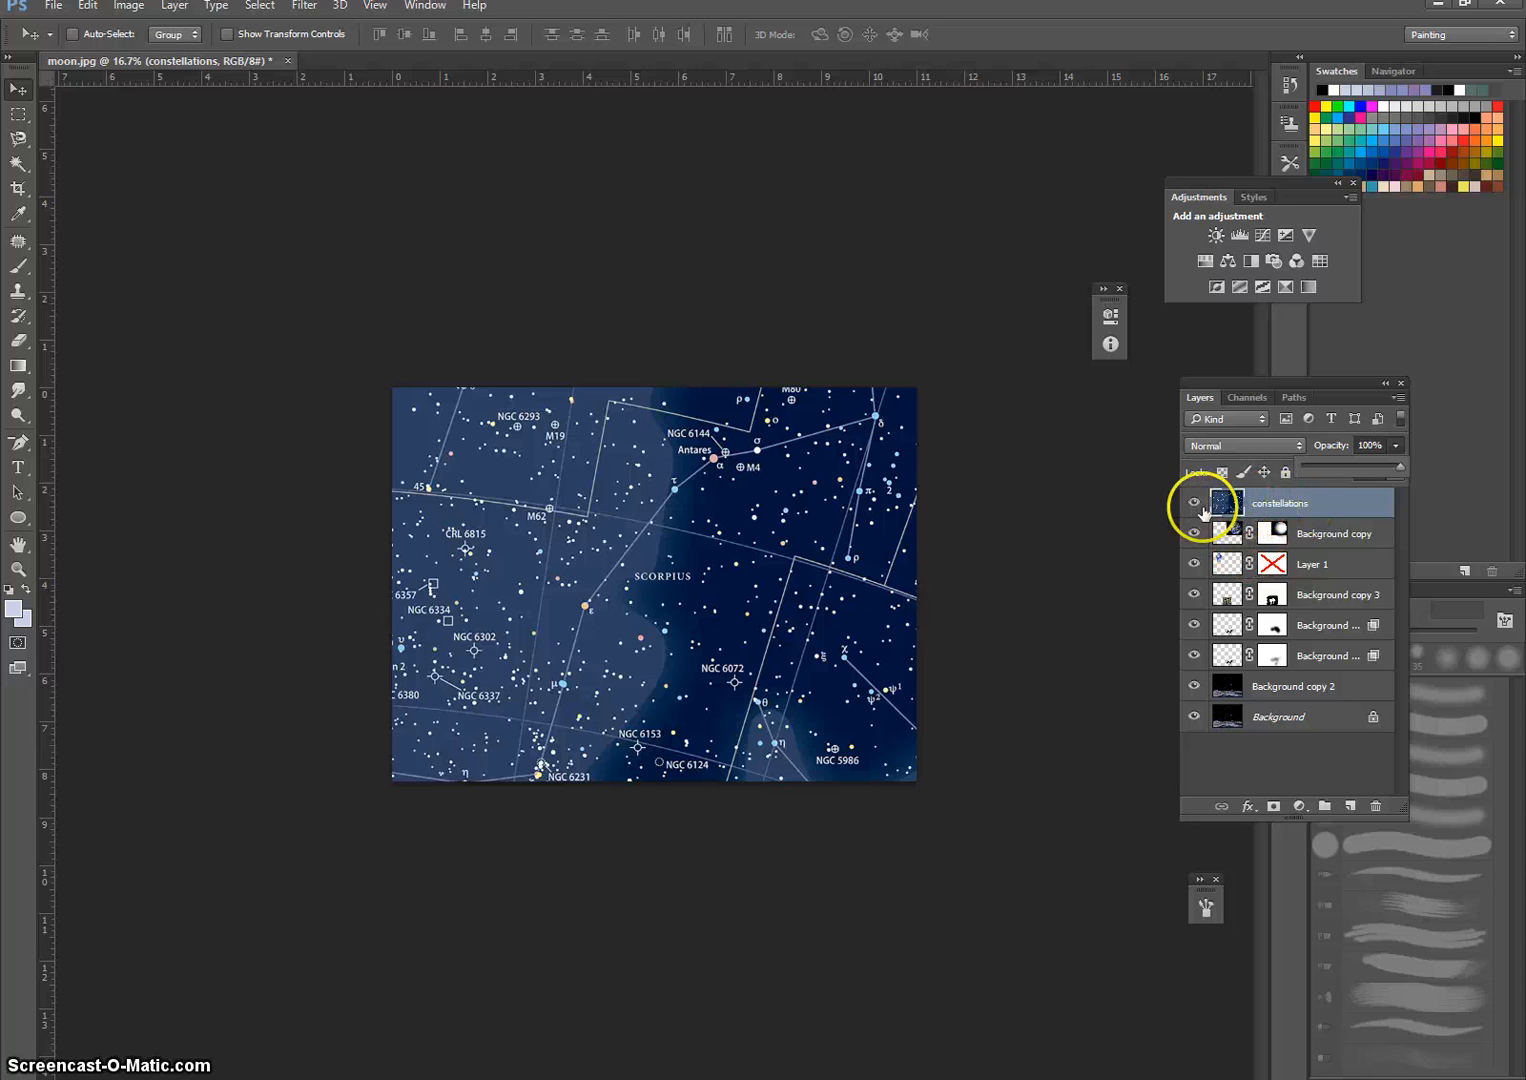
Try the Darken, Multiply, Linear Burn and Darker Color blend modes on the constellations layer.
key("ctrl+plus")
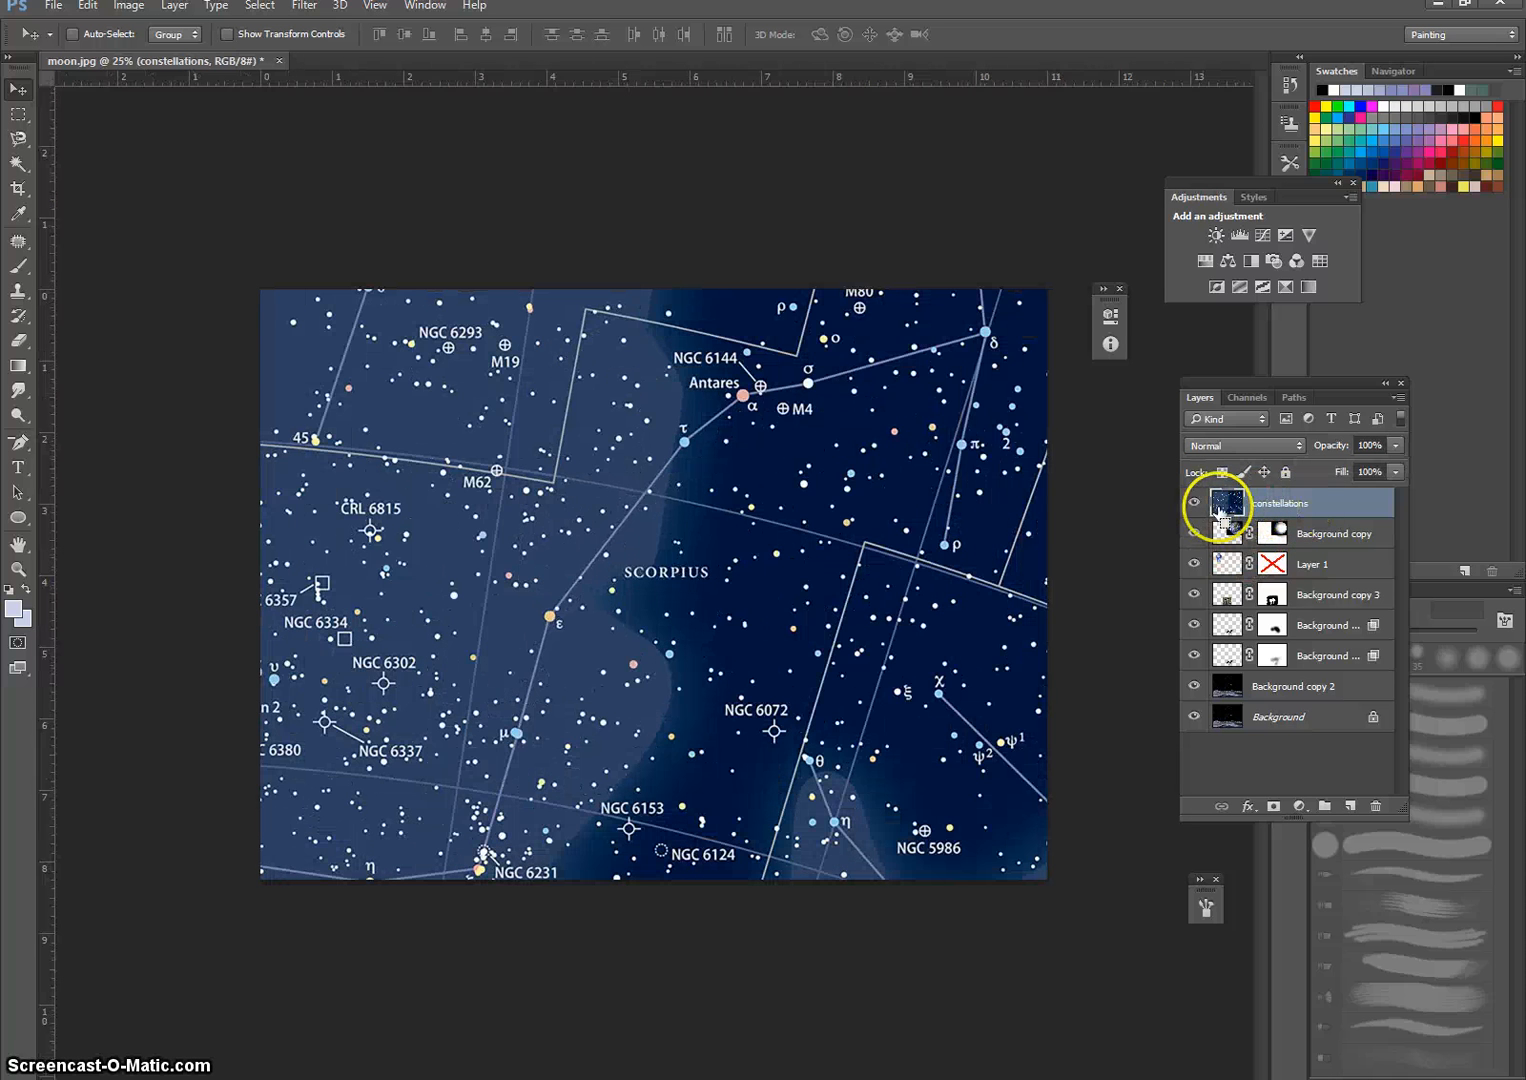
left_click(1232, 442)
left_click_drag(1232, 450, 1211, 502)
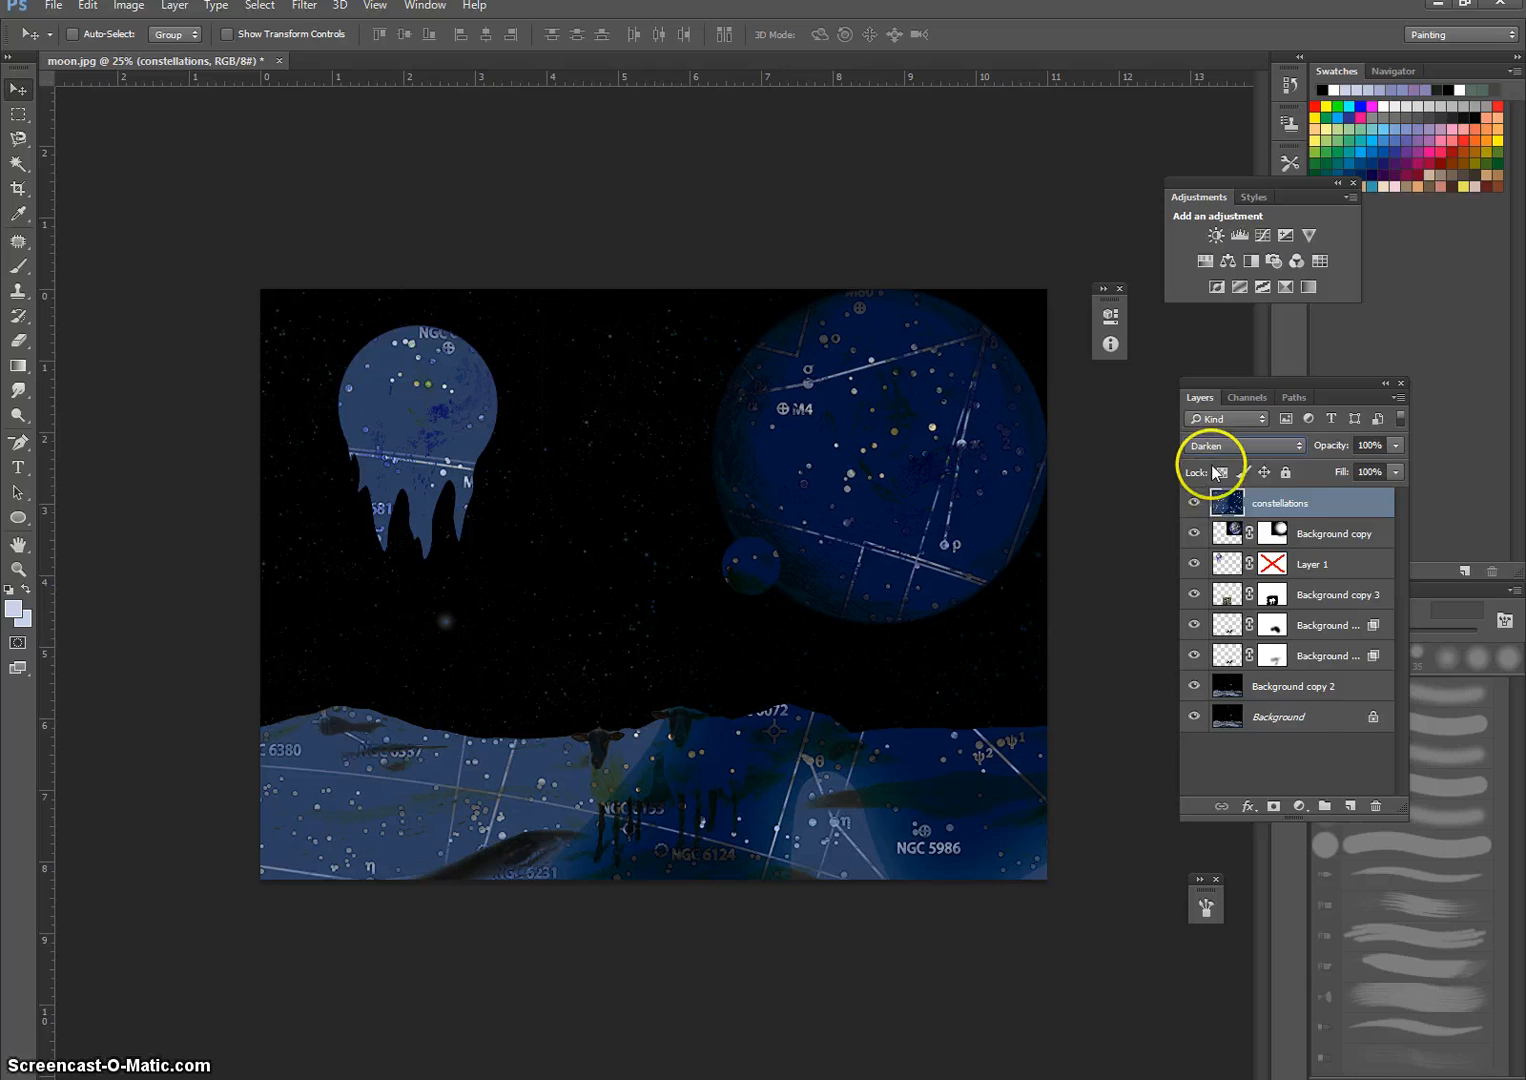
left_click(1217, 446)
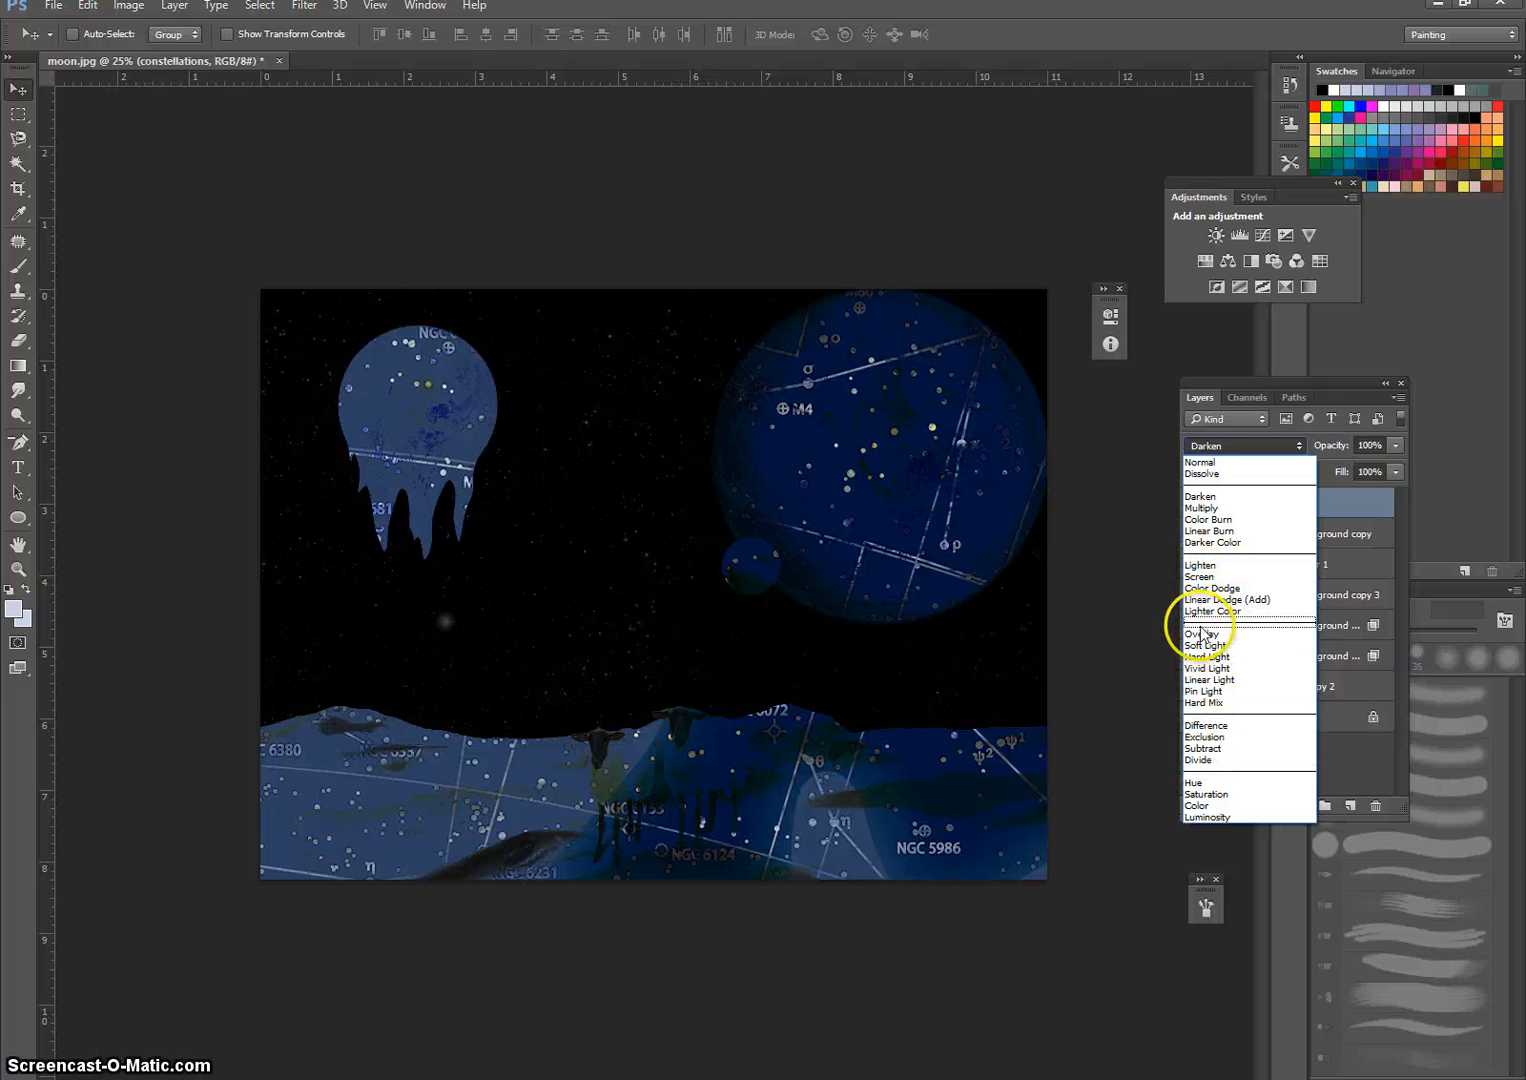
left_click(1200, 496)
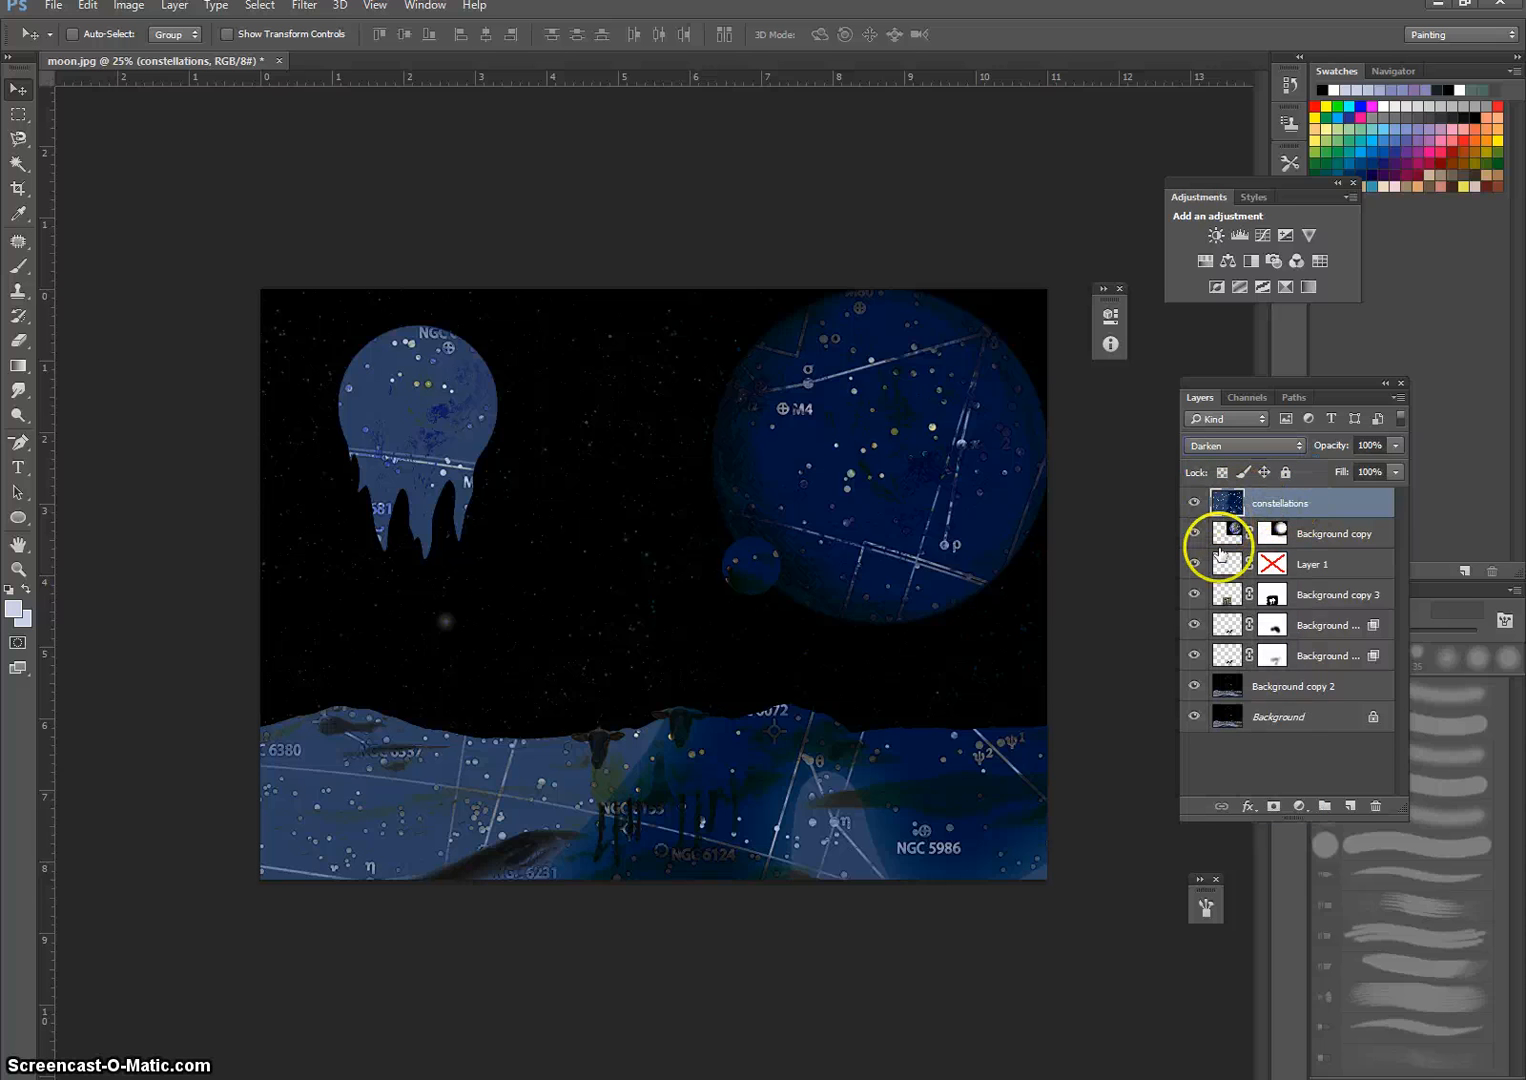
left_click(1228, 446)
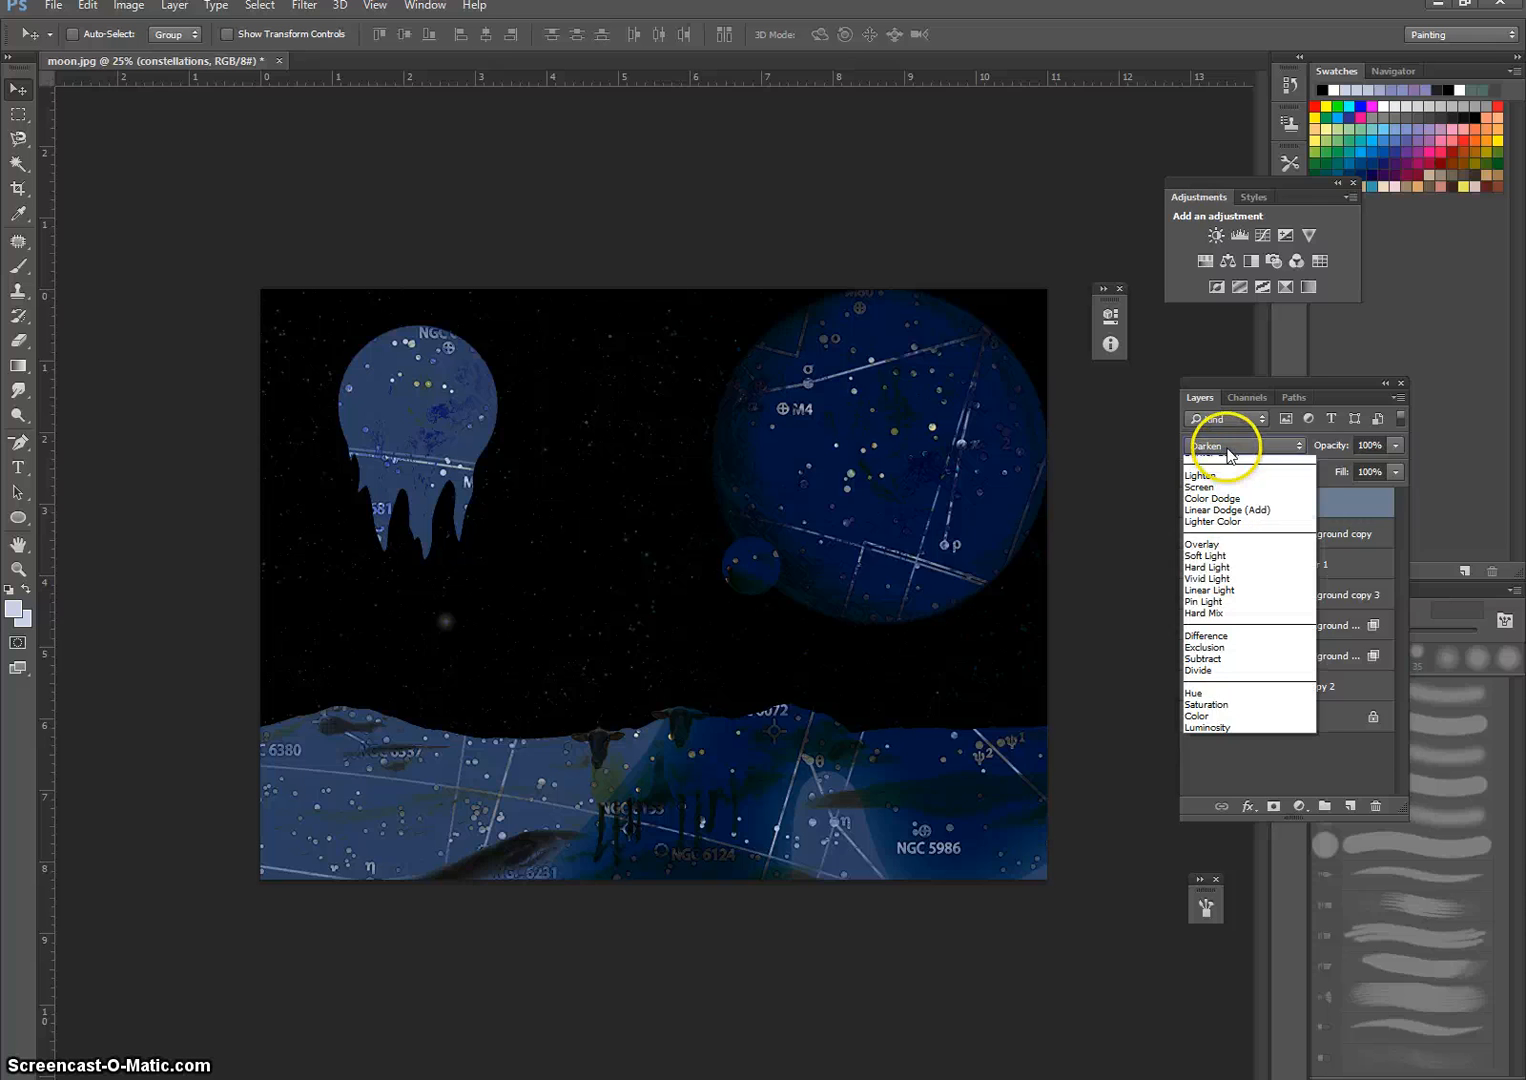
left_click(1220, 508)
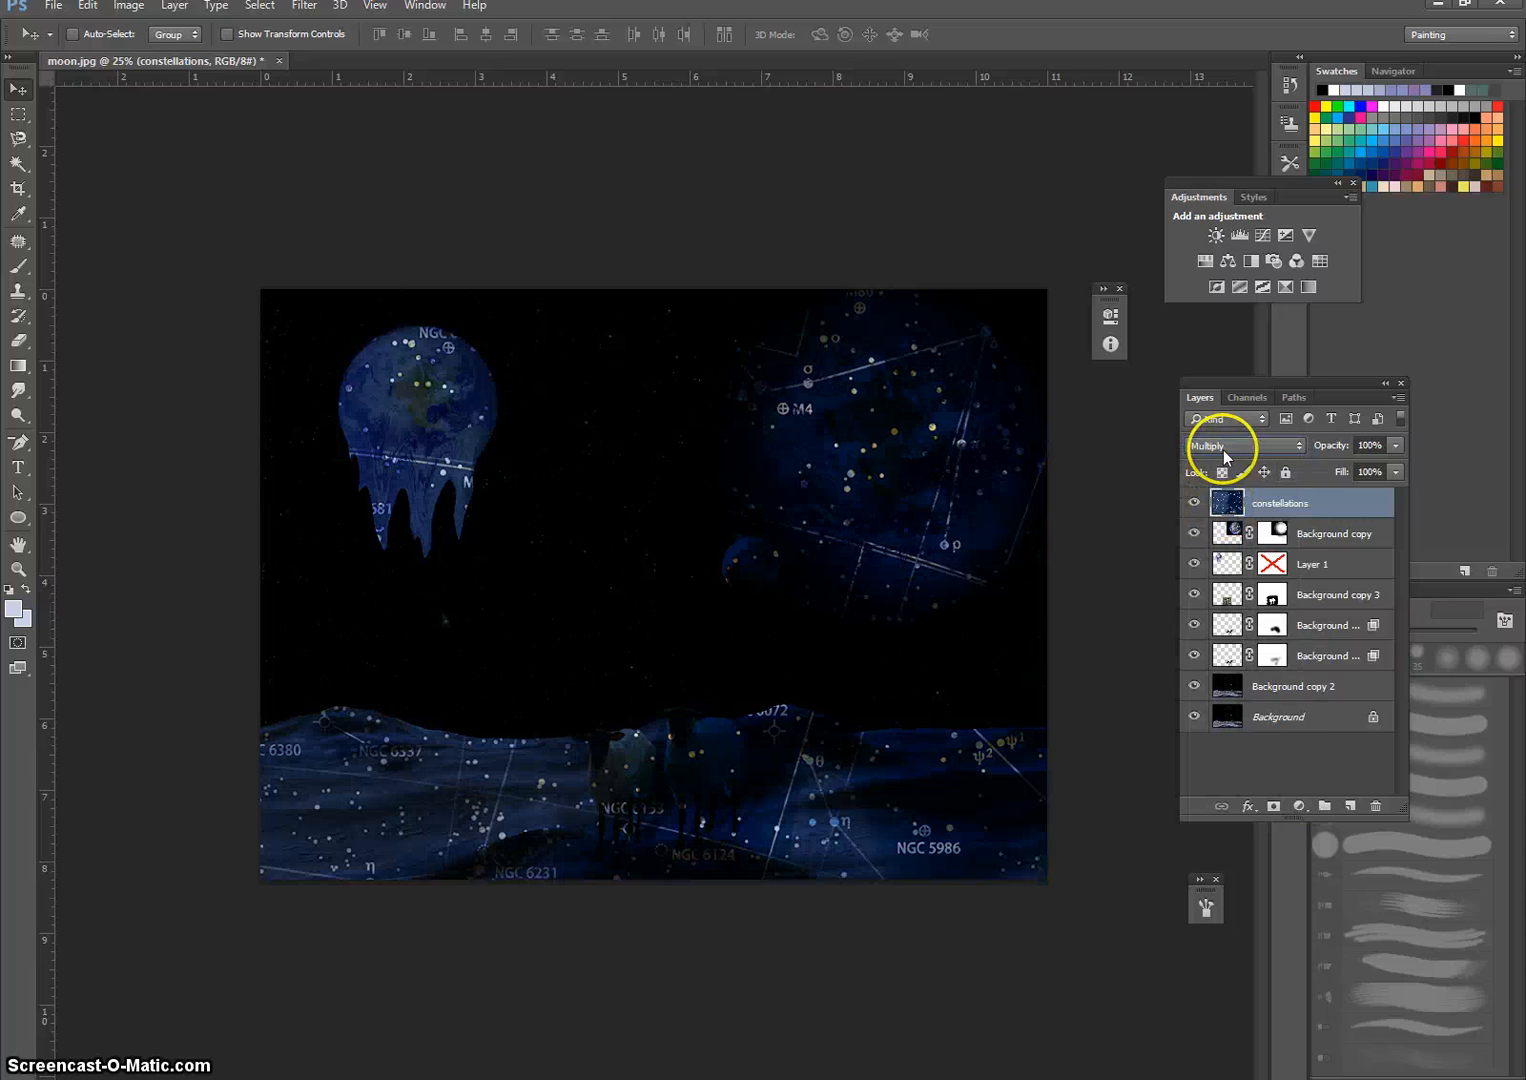
left_click(1219, 445)
left_click(1213, 530)
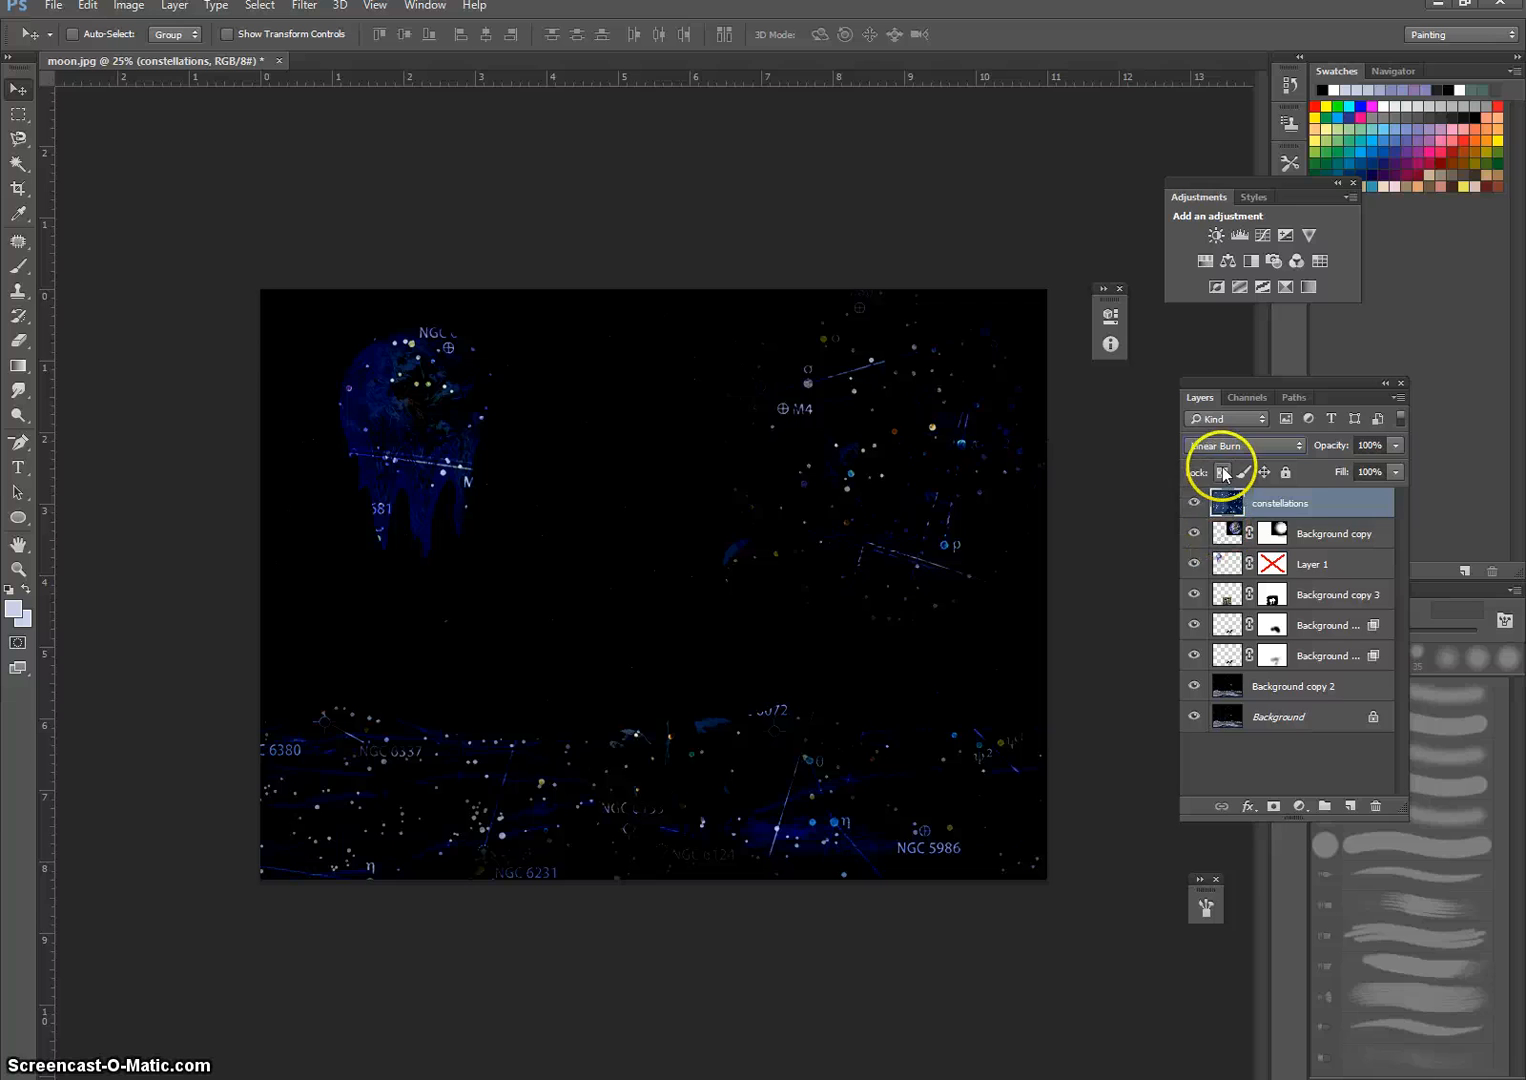
left_click(1225, 448)
left_click(1212, 541)
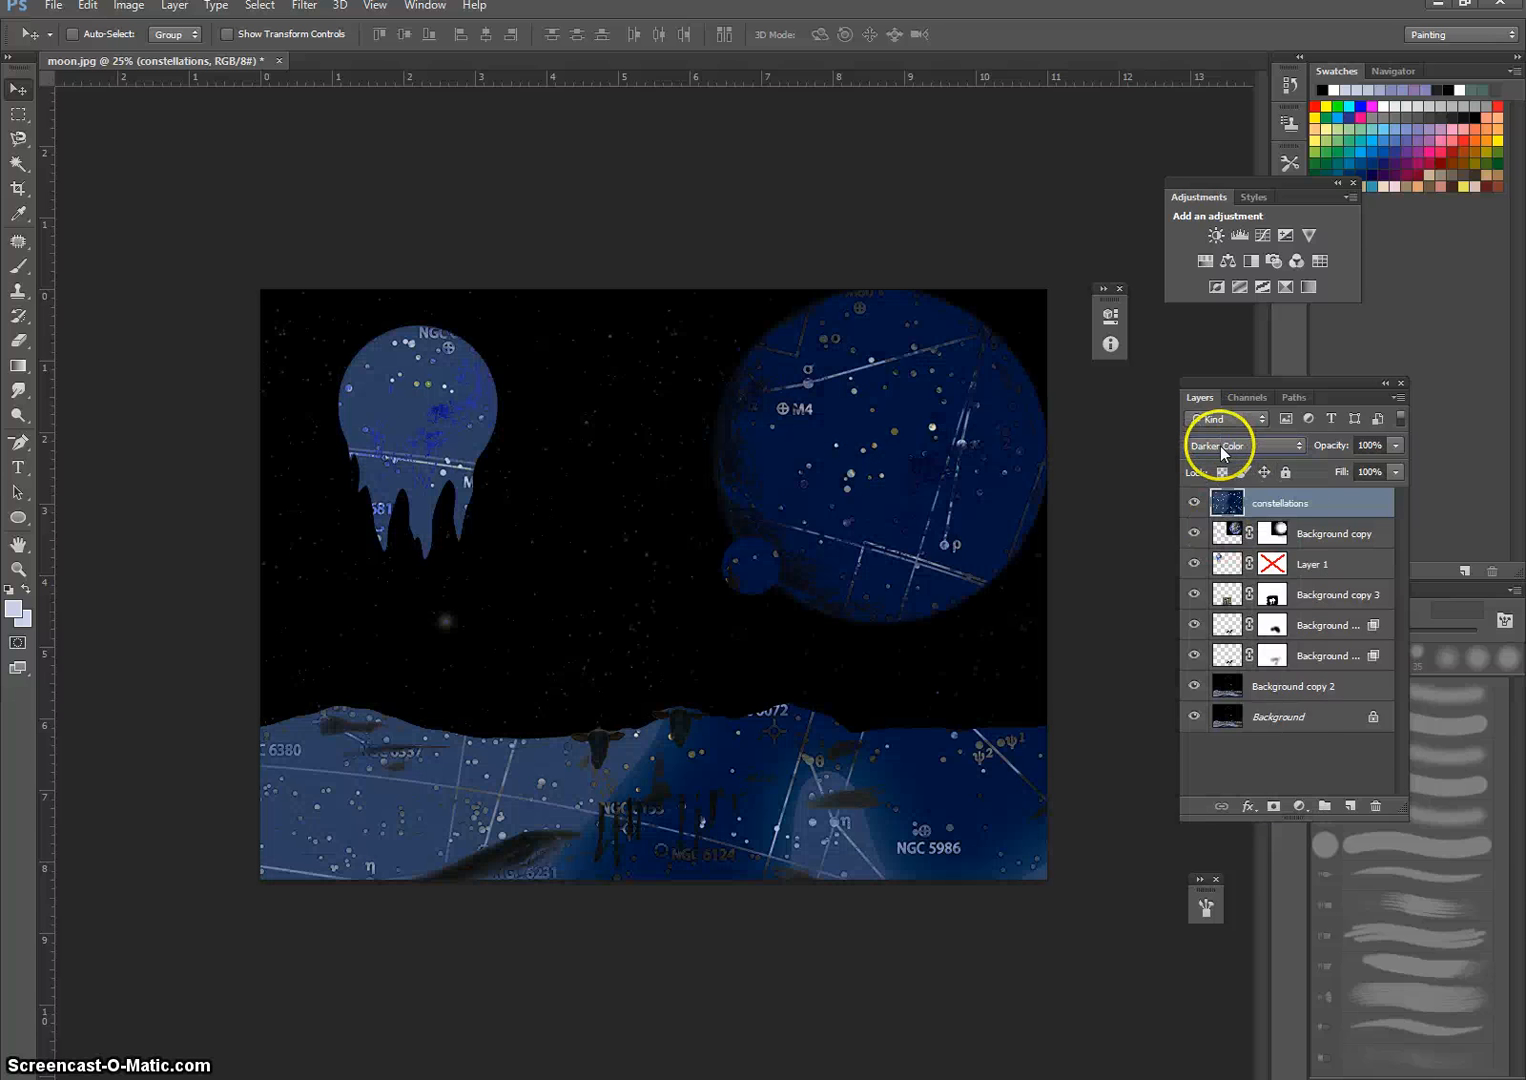
Try the Lighten blend mode on the constellations layer, and change the mode to Screen.
left_click(1215, 446)
left_click(1218, 566)
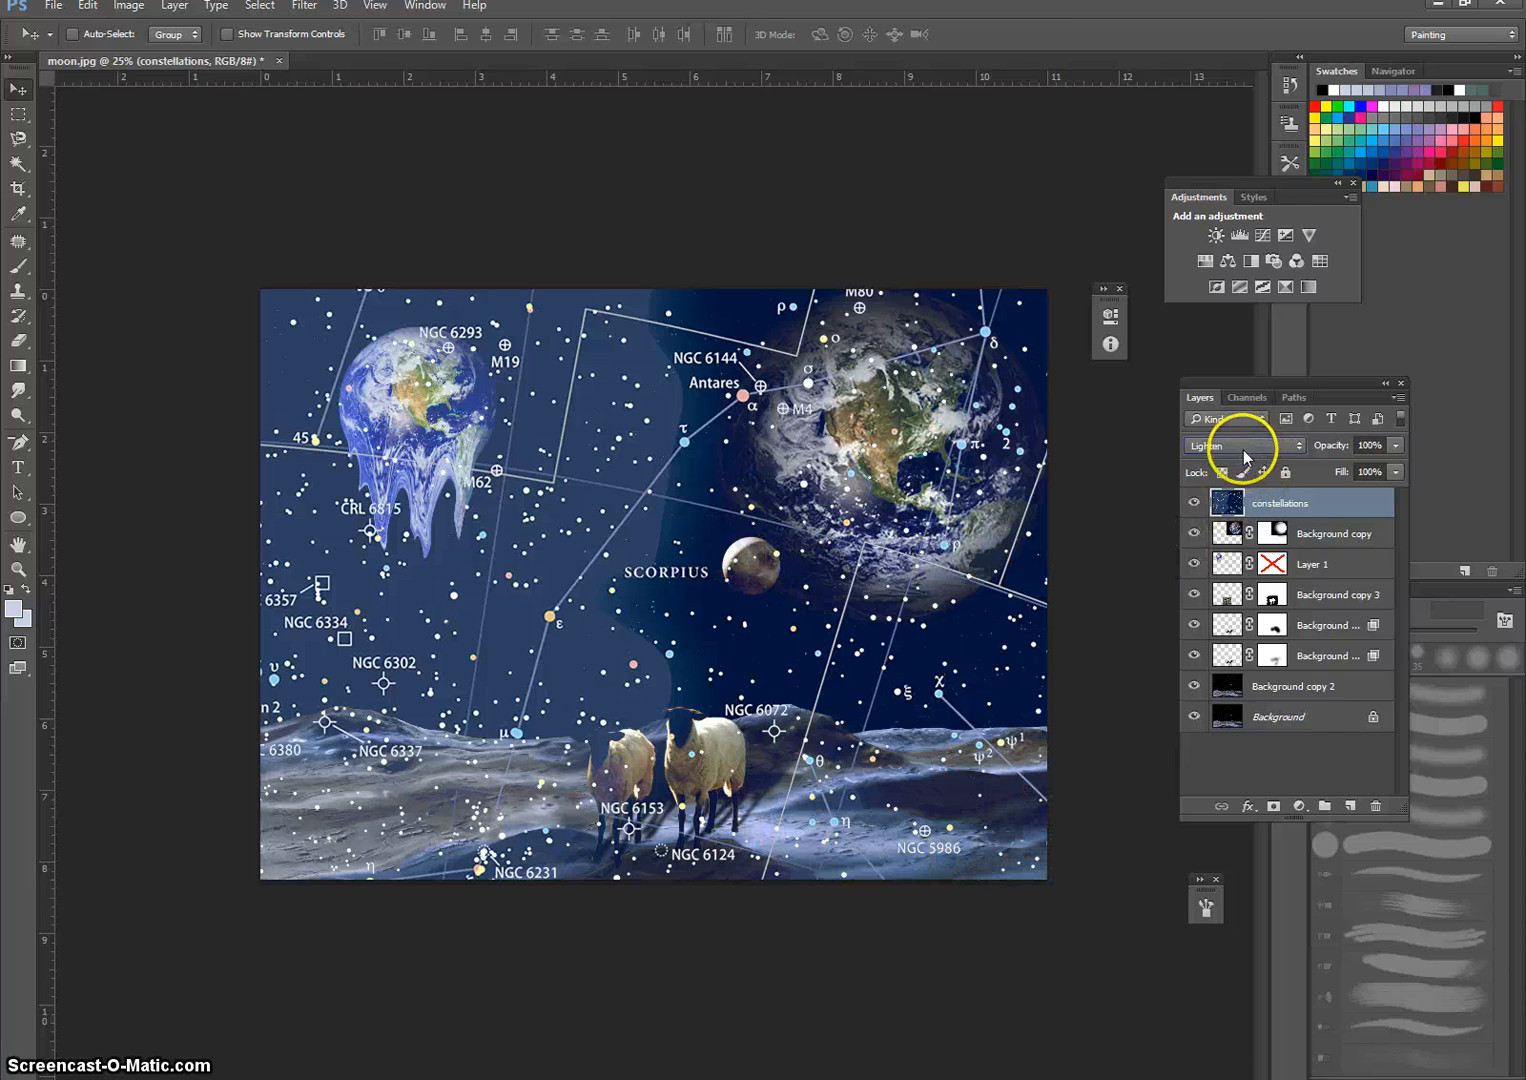
left_click(1244, 445)
left_click(1219, 577)
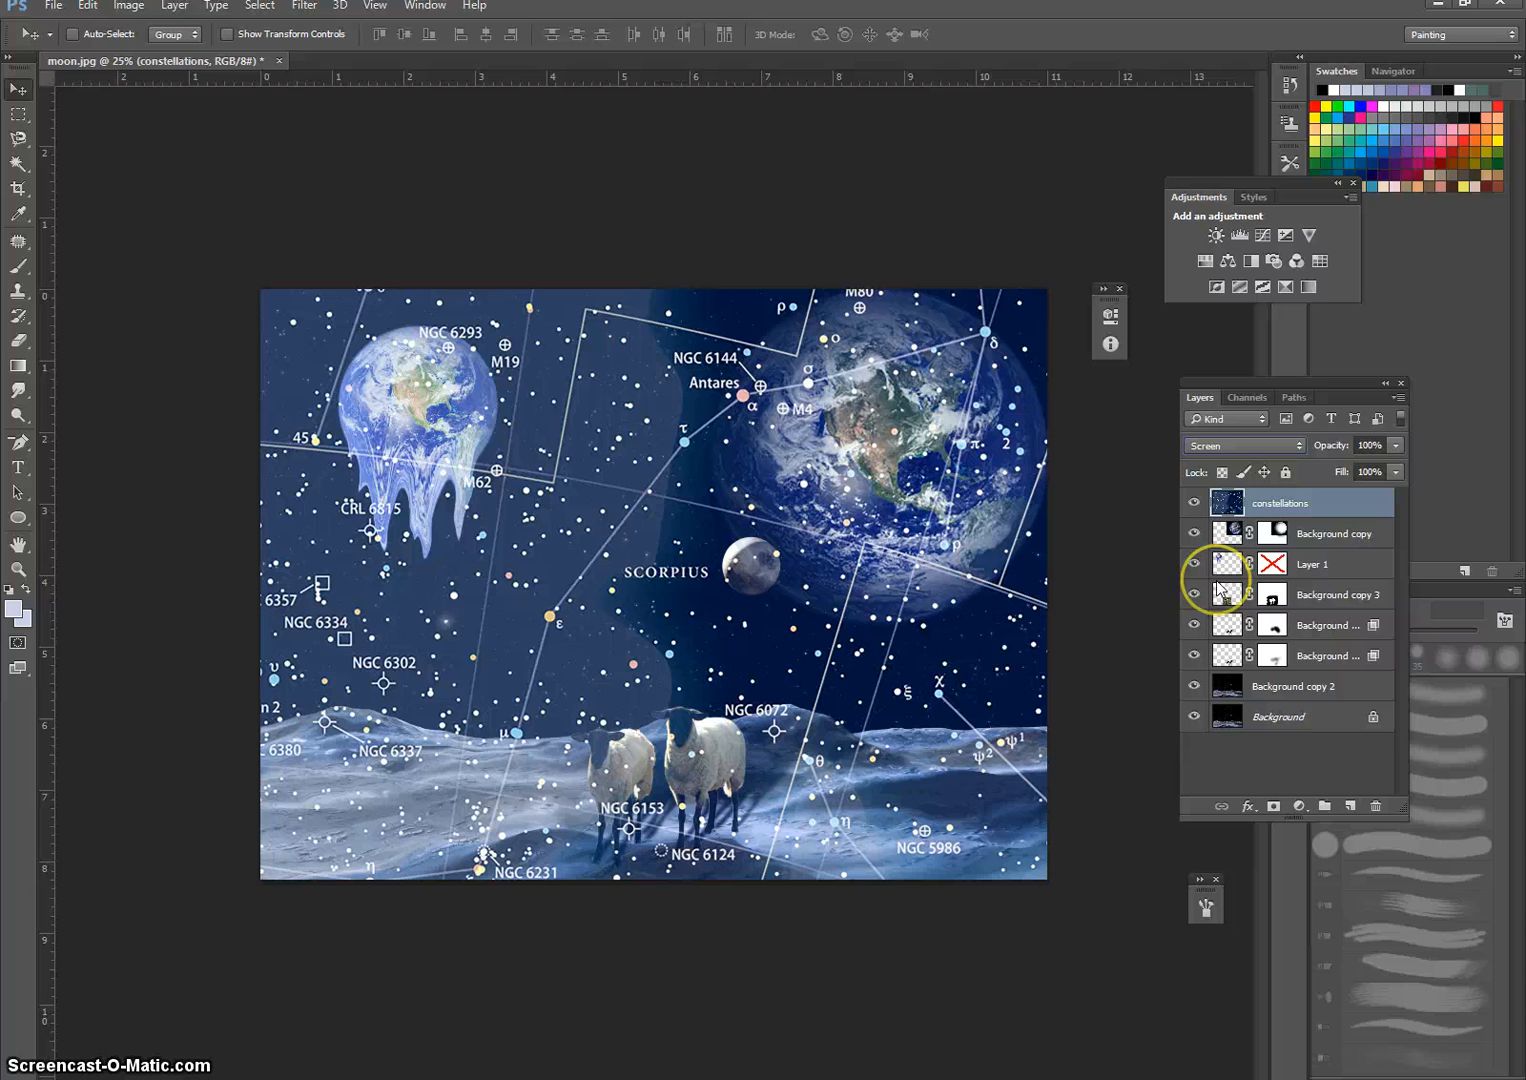
Try the Linear Dodge (Add), Overlay, Hard Light, Pin Light, Hard Mix and Difference blend modes on the constellations layer.
key("Down")
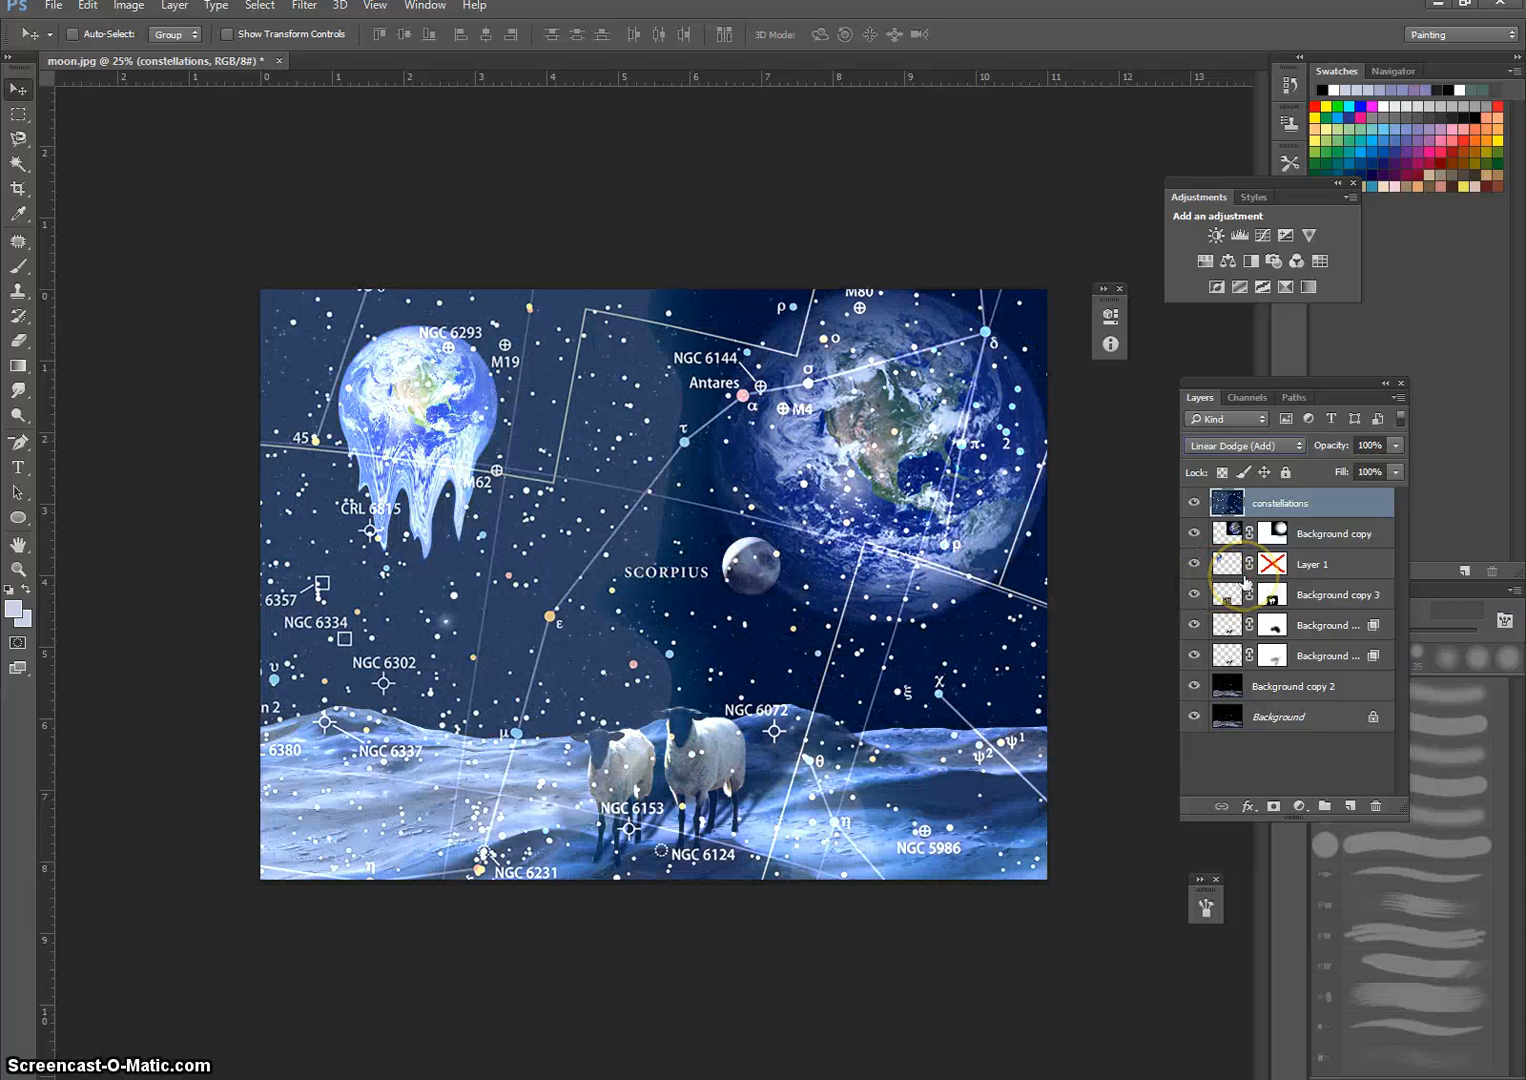
key("Down")
key("Down")
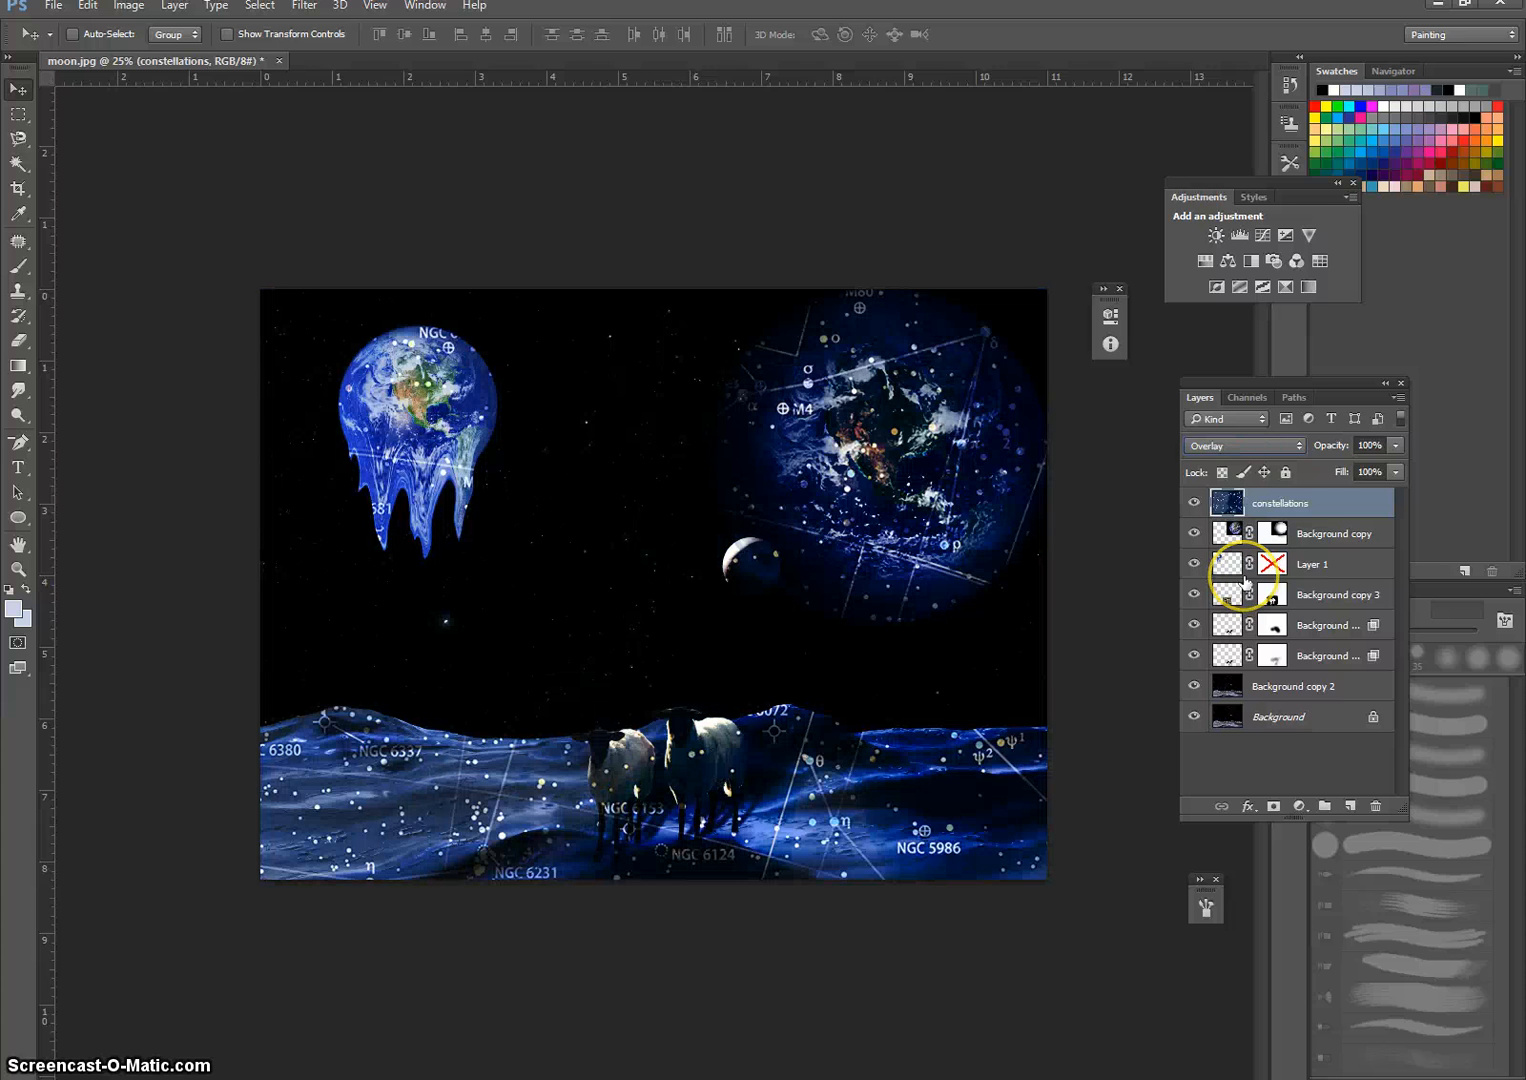
key("Down")
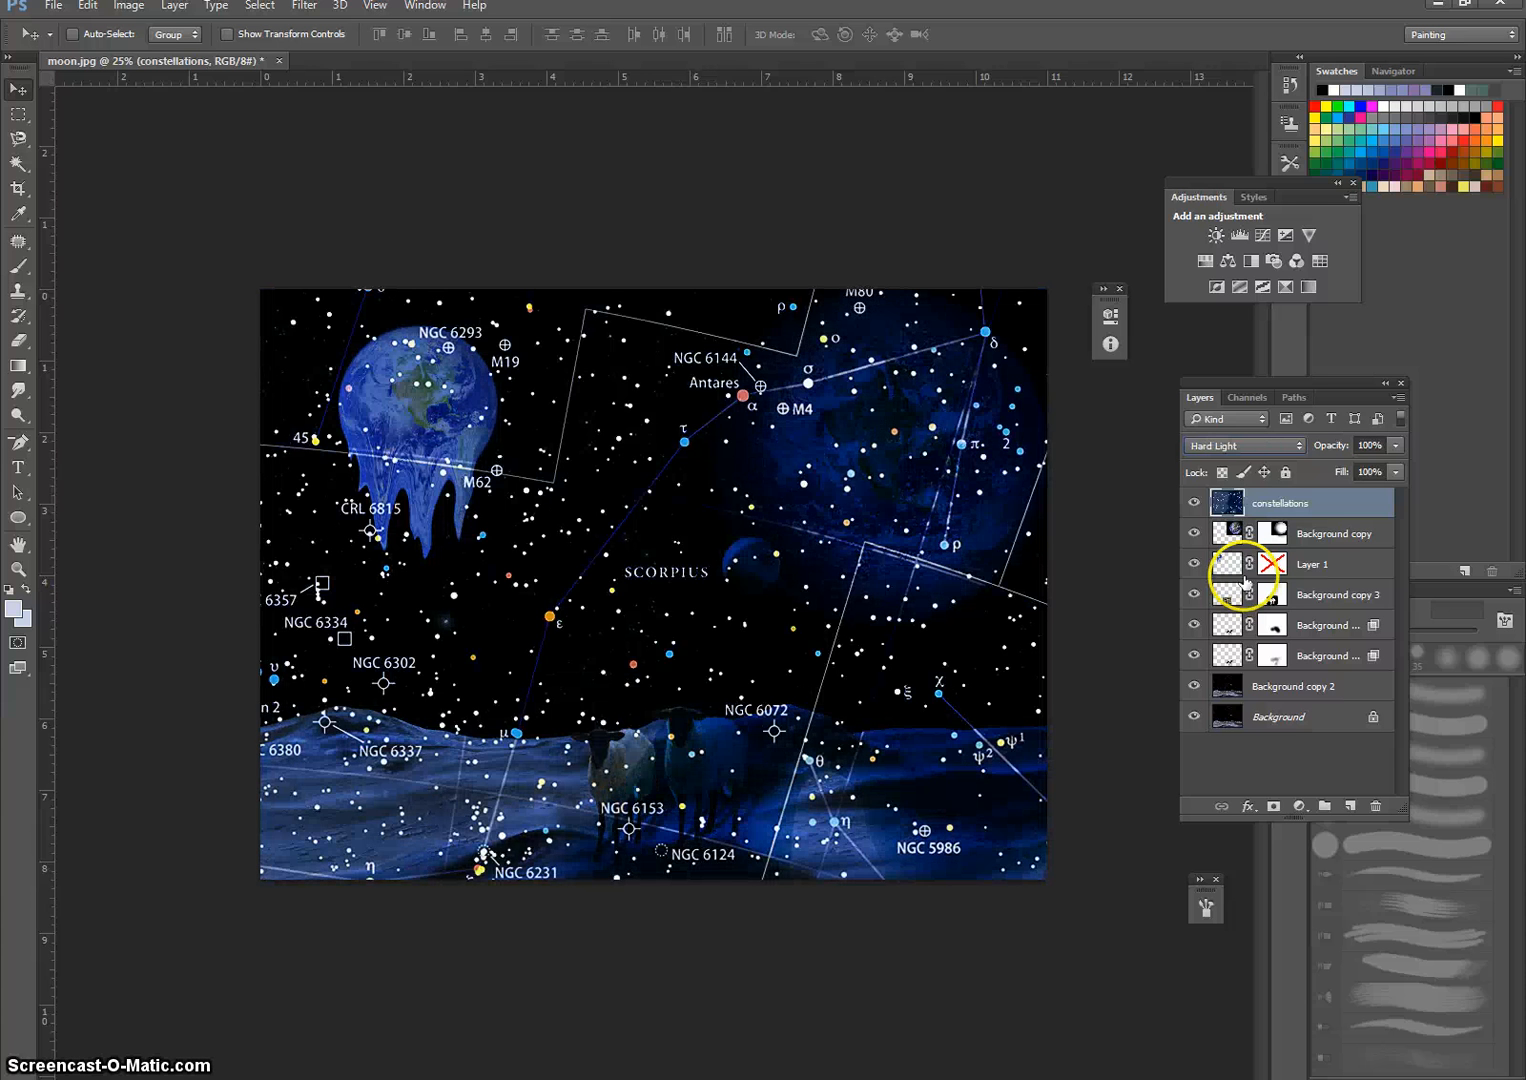
key("Down")
key("Down")
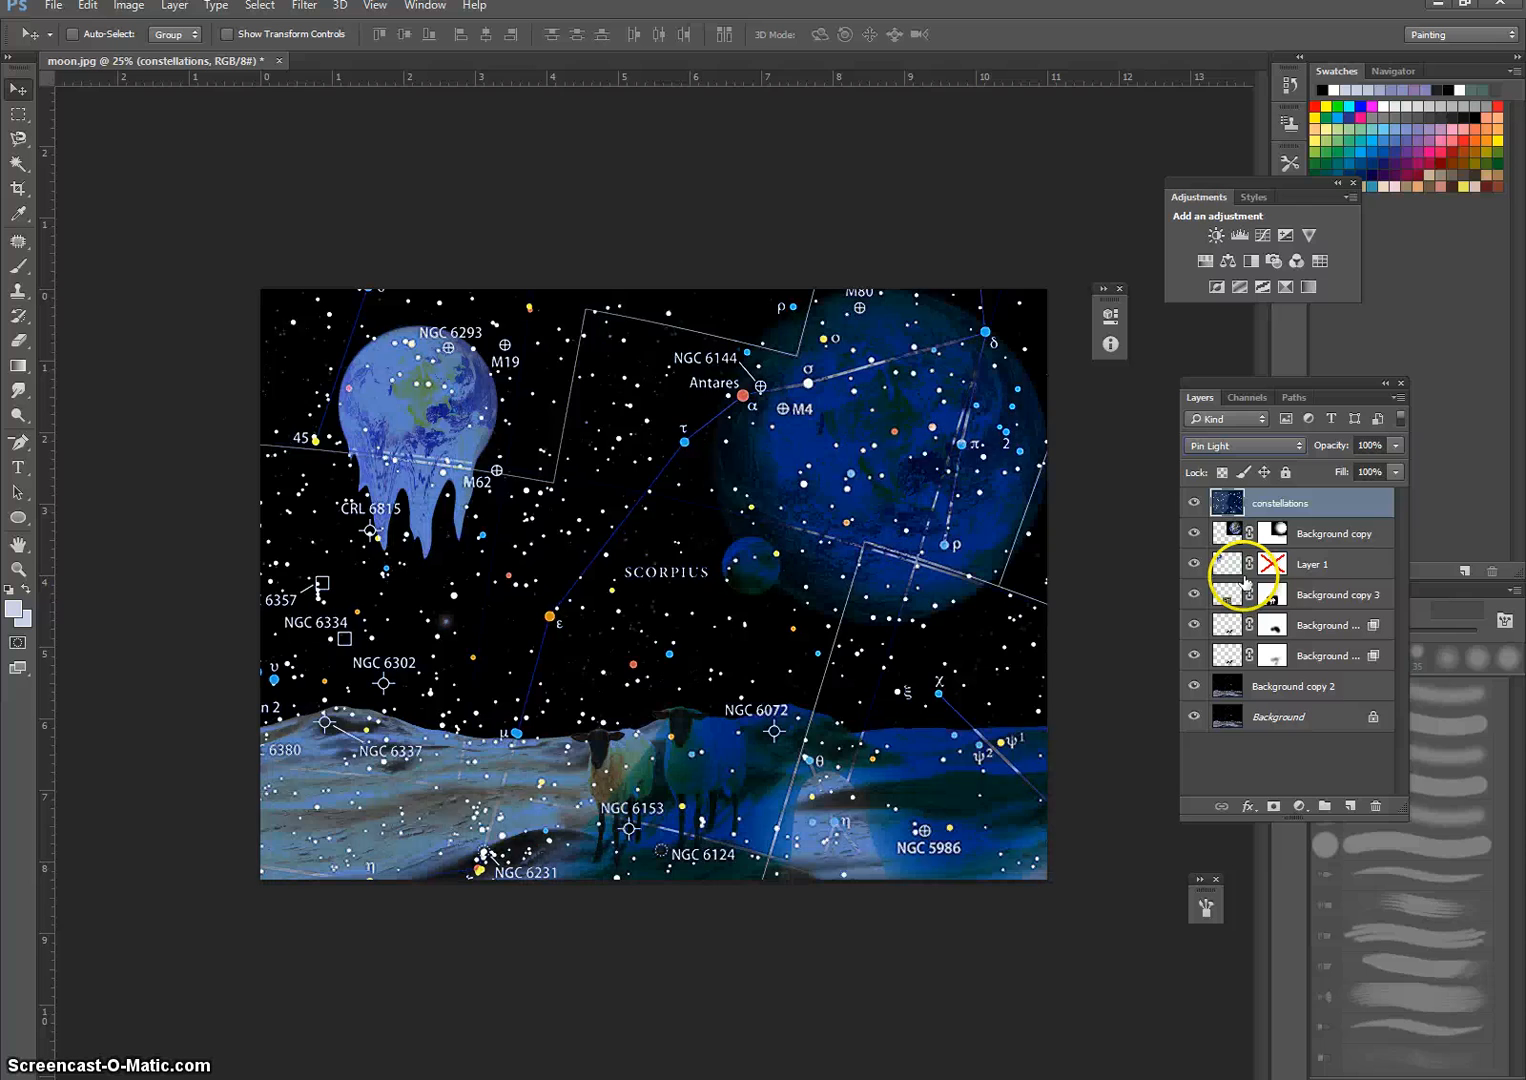
key("Down")
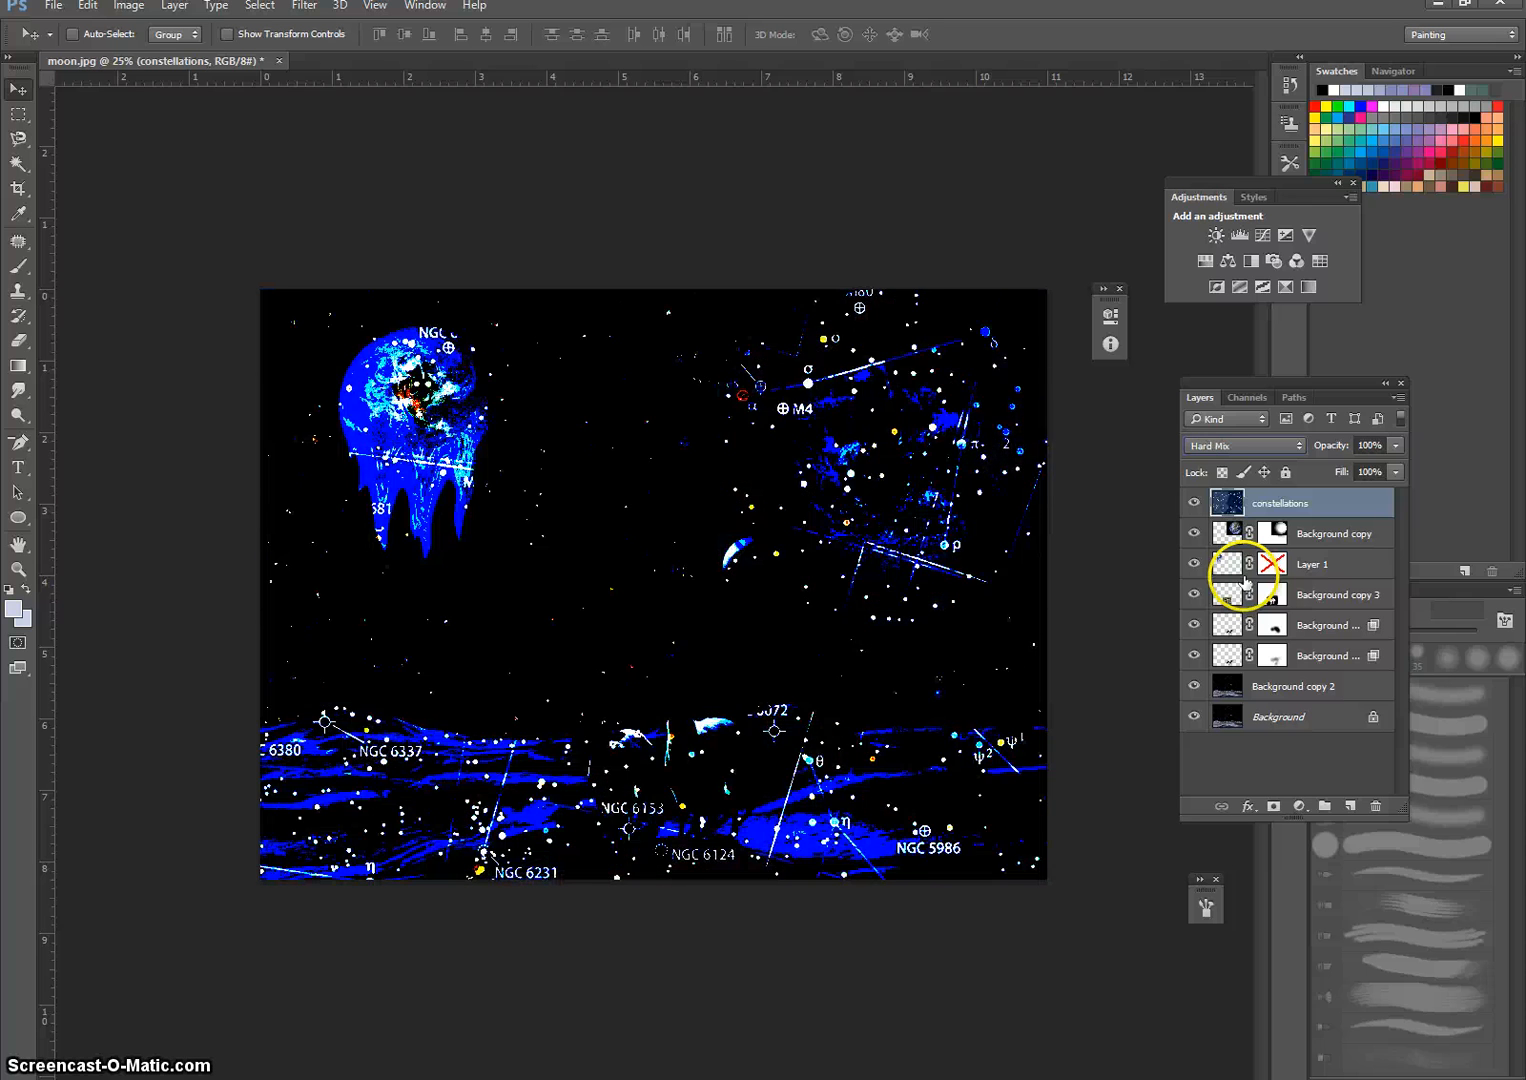
key("Down")
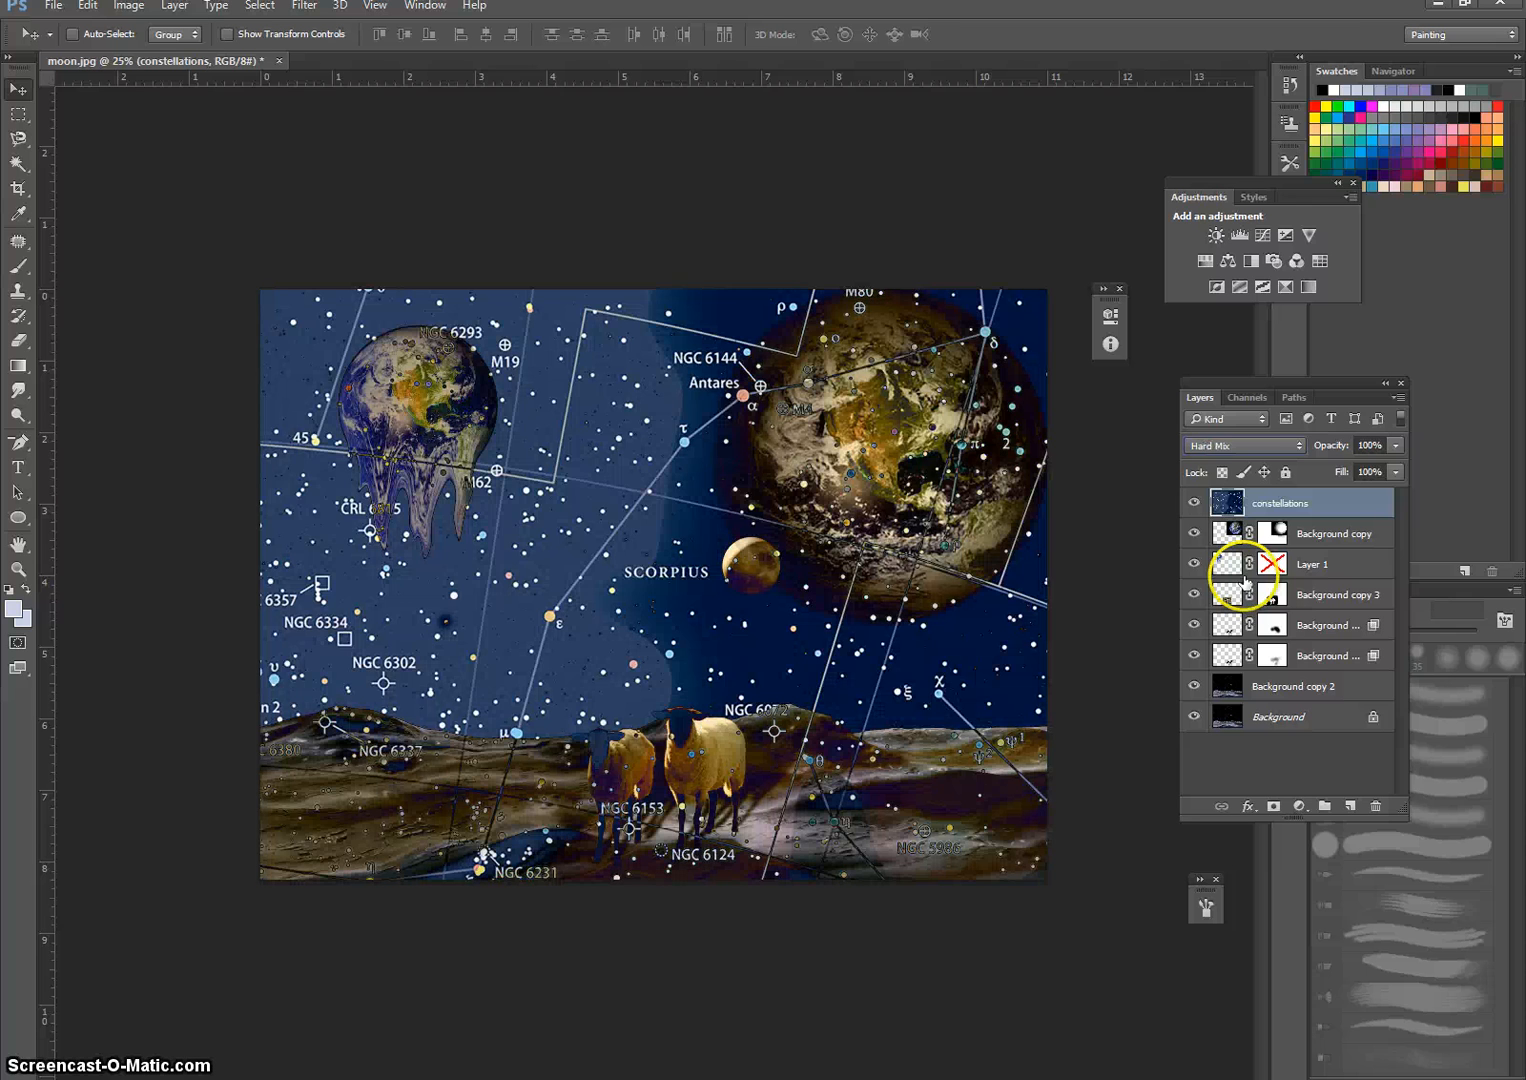
Compare the Soft Light, Linear Dodge (Add) and Color Dodge blend modes on the constellations layer, and set the mode back to Screen.
key("Up")
key("Up")
key("Up")
key("Up")
key("Up")
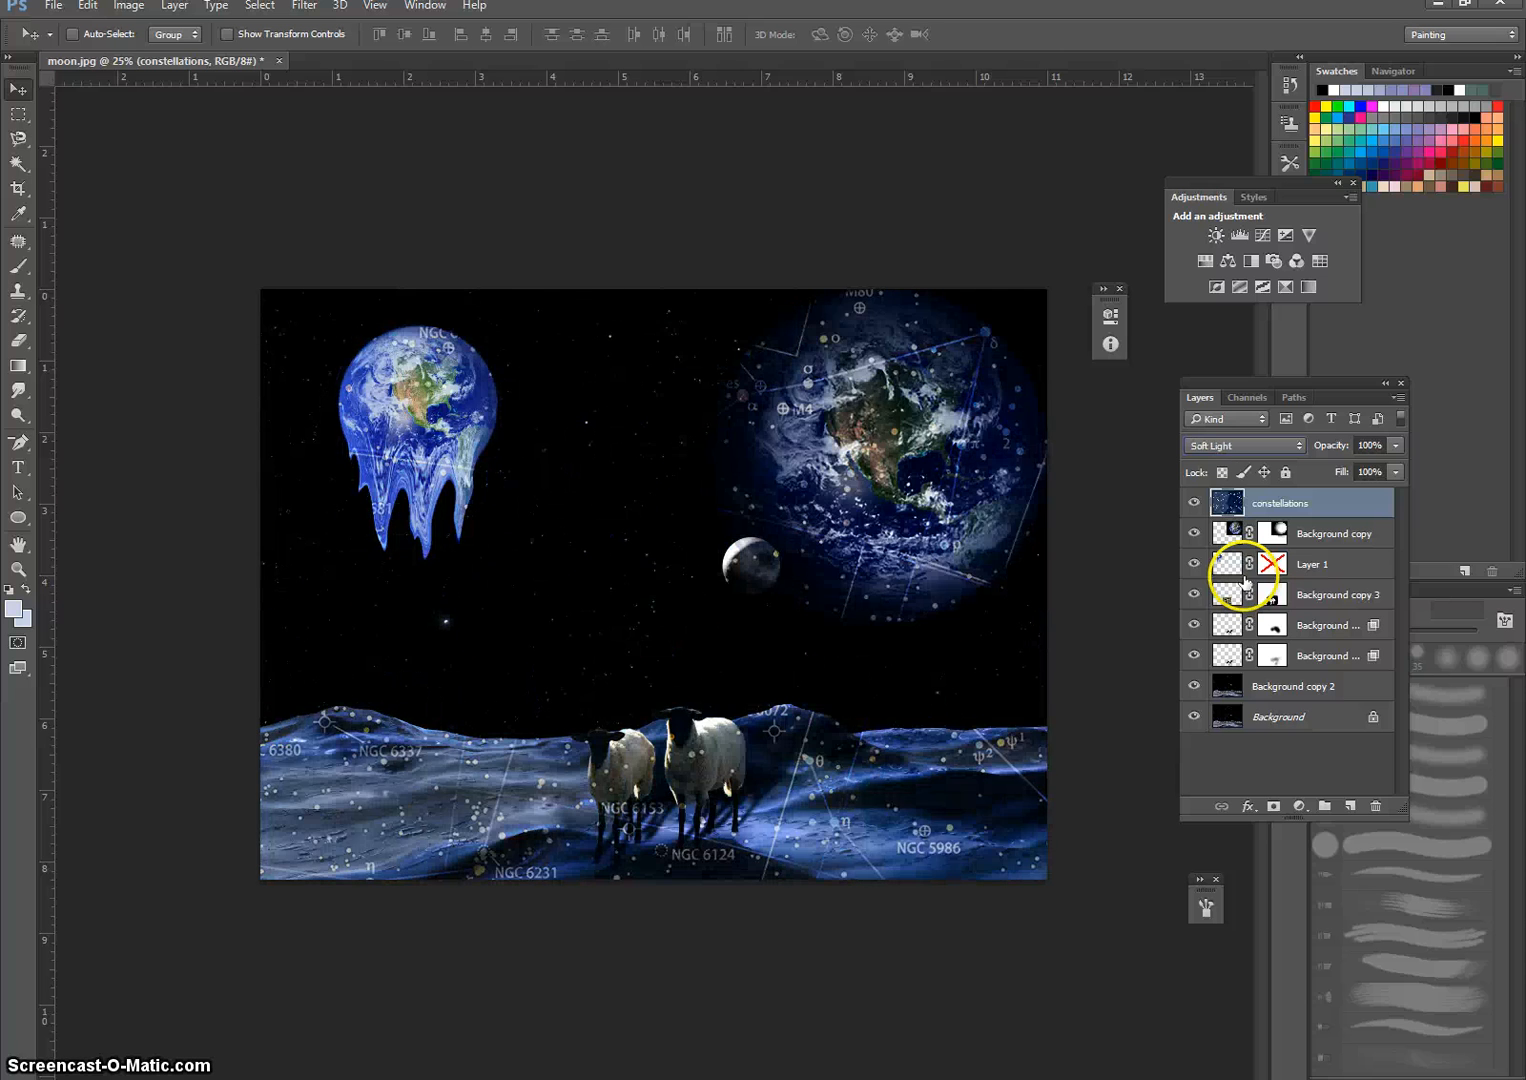
key("Up")
key("Up")
key("Up")
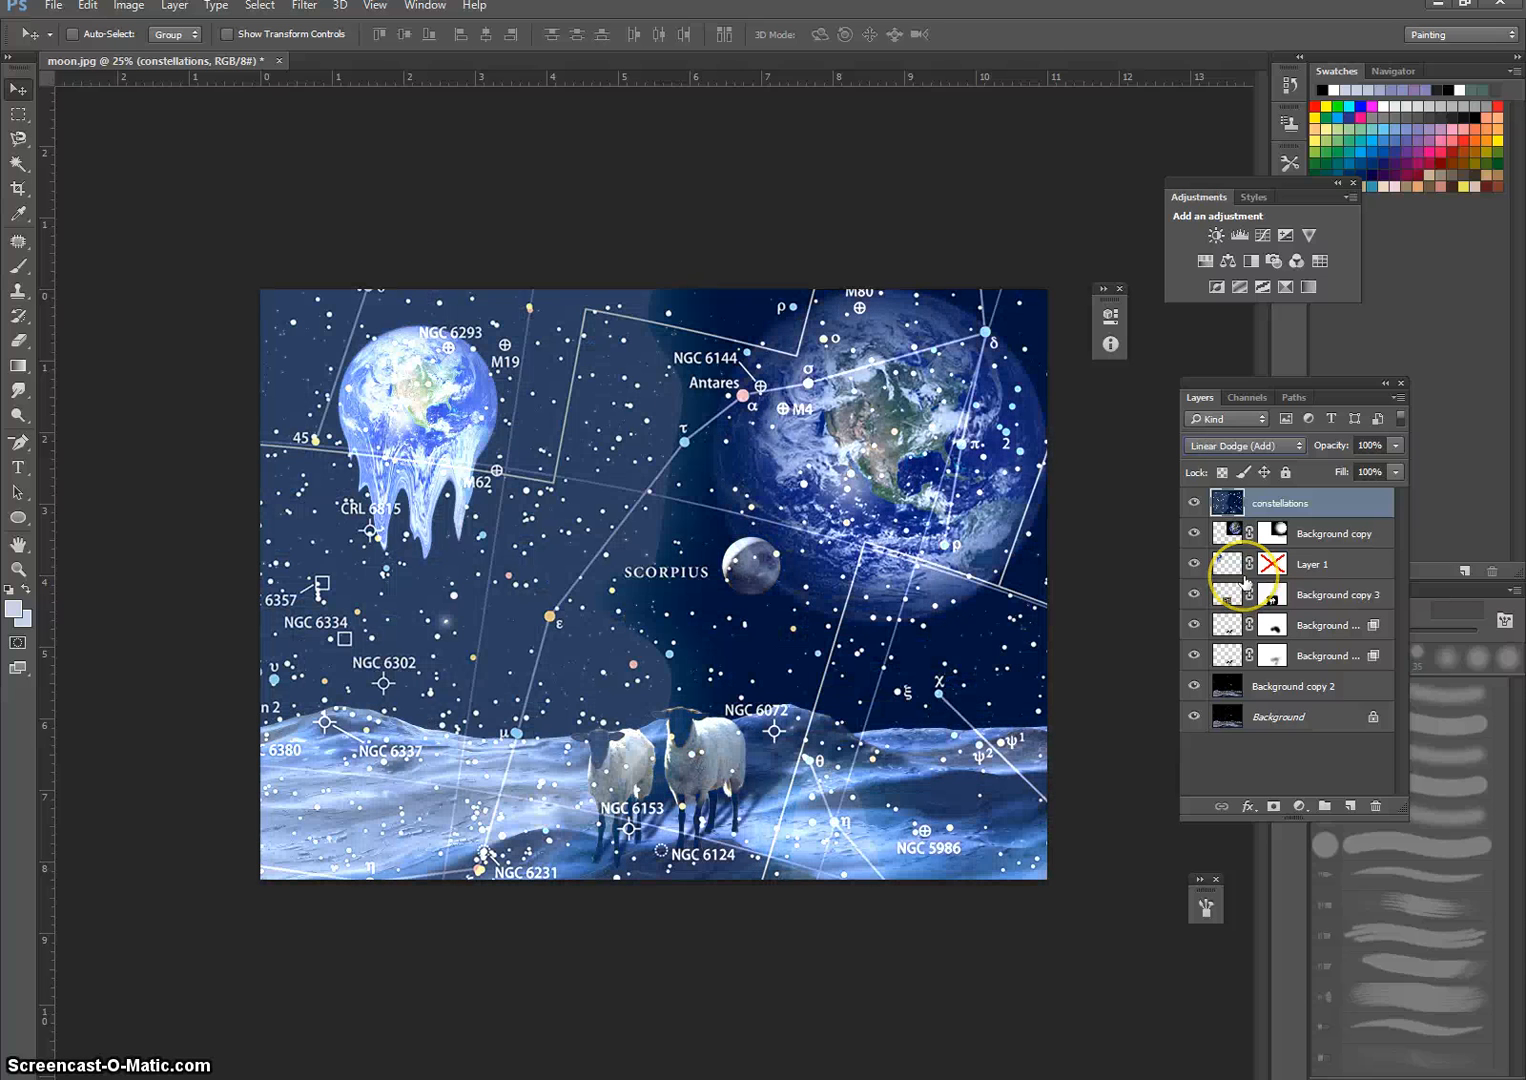
key("Up")
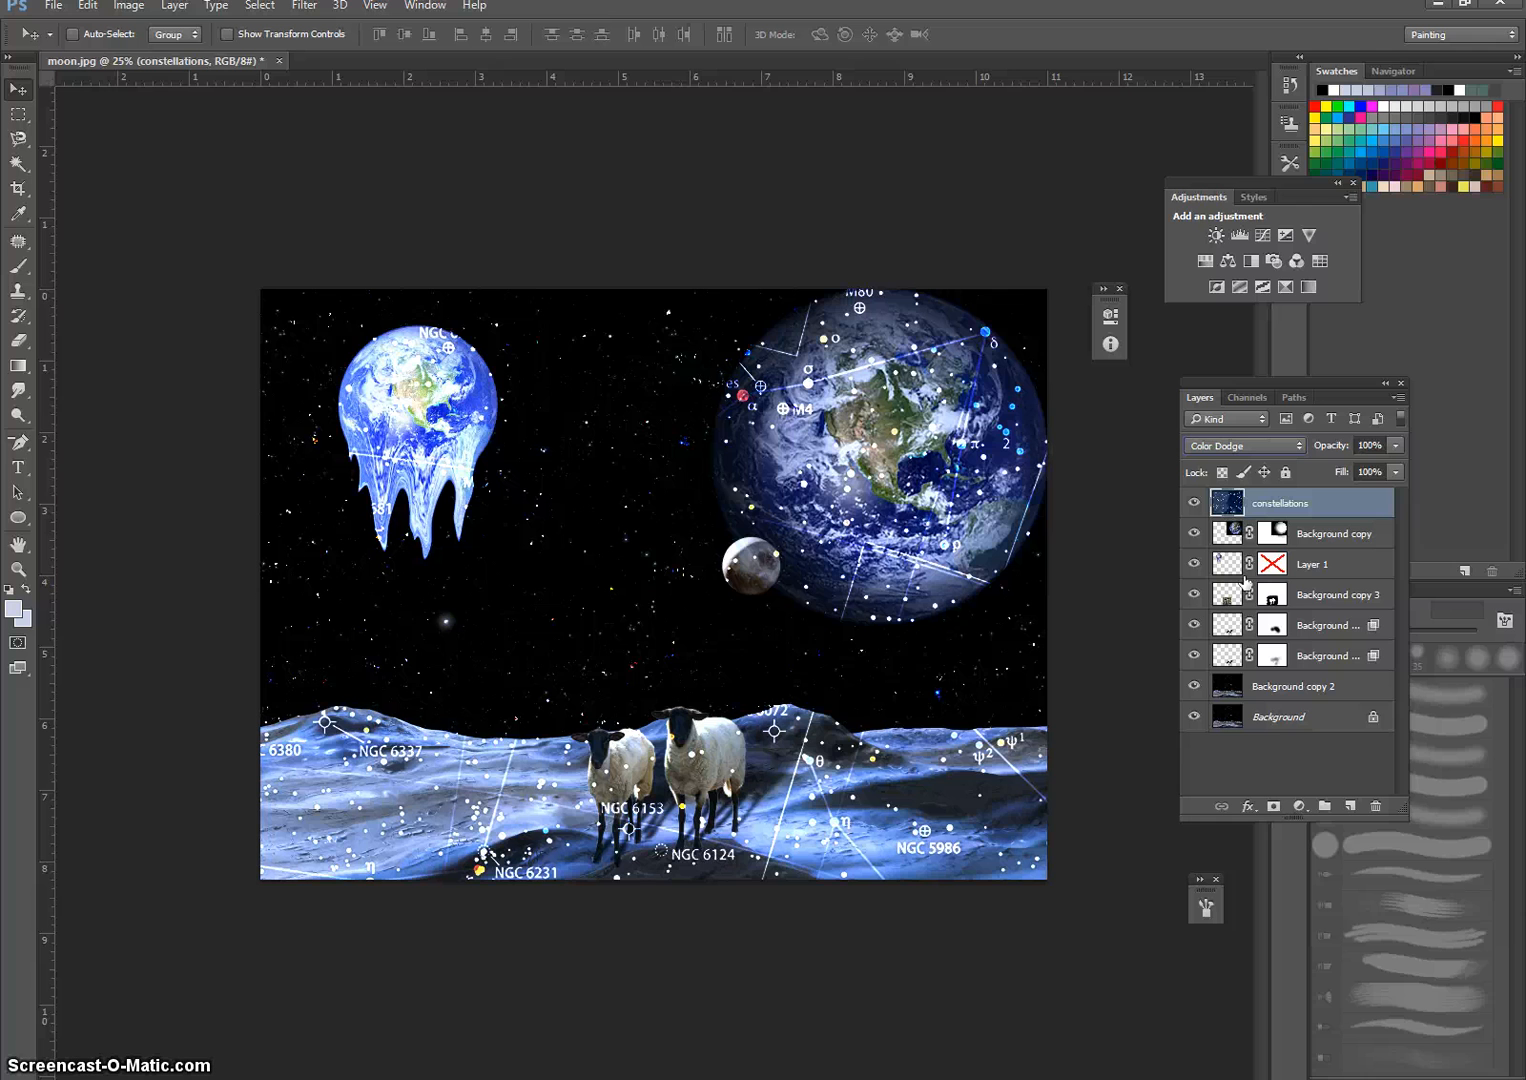
key("shift+minus")
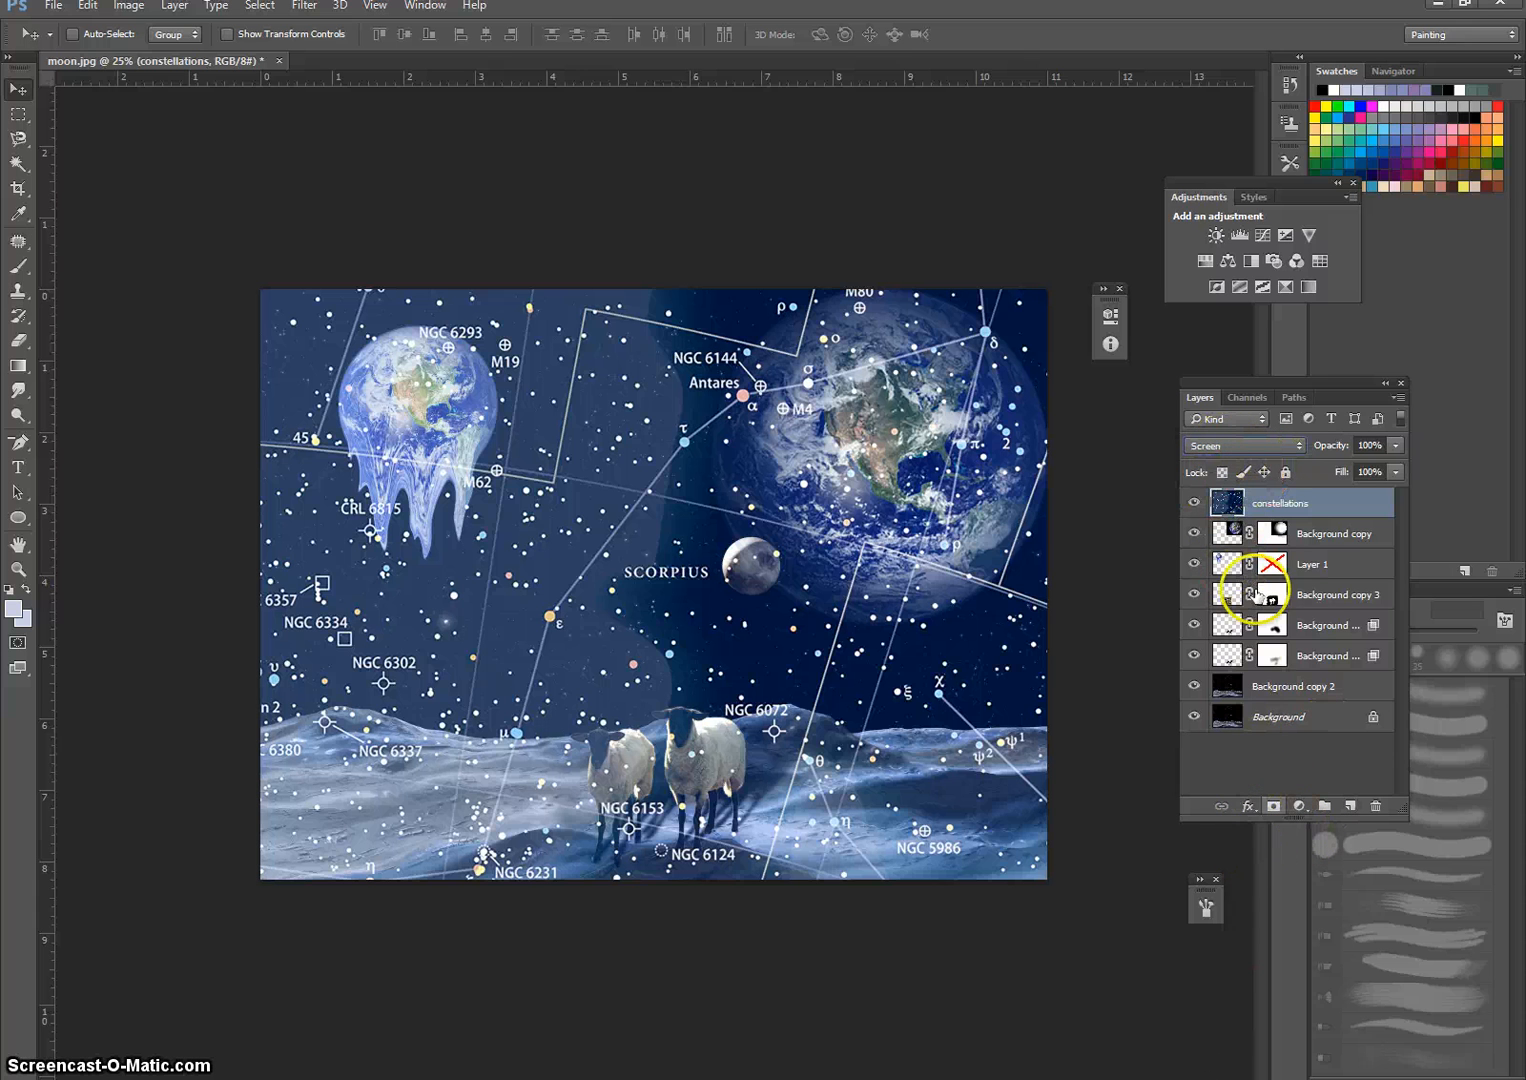
Add a layer mask to the constellations layer and look over the preset options of the Brush tool.
left_click(1271, 806)
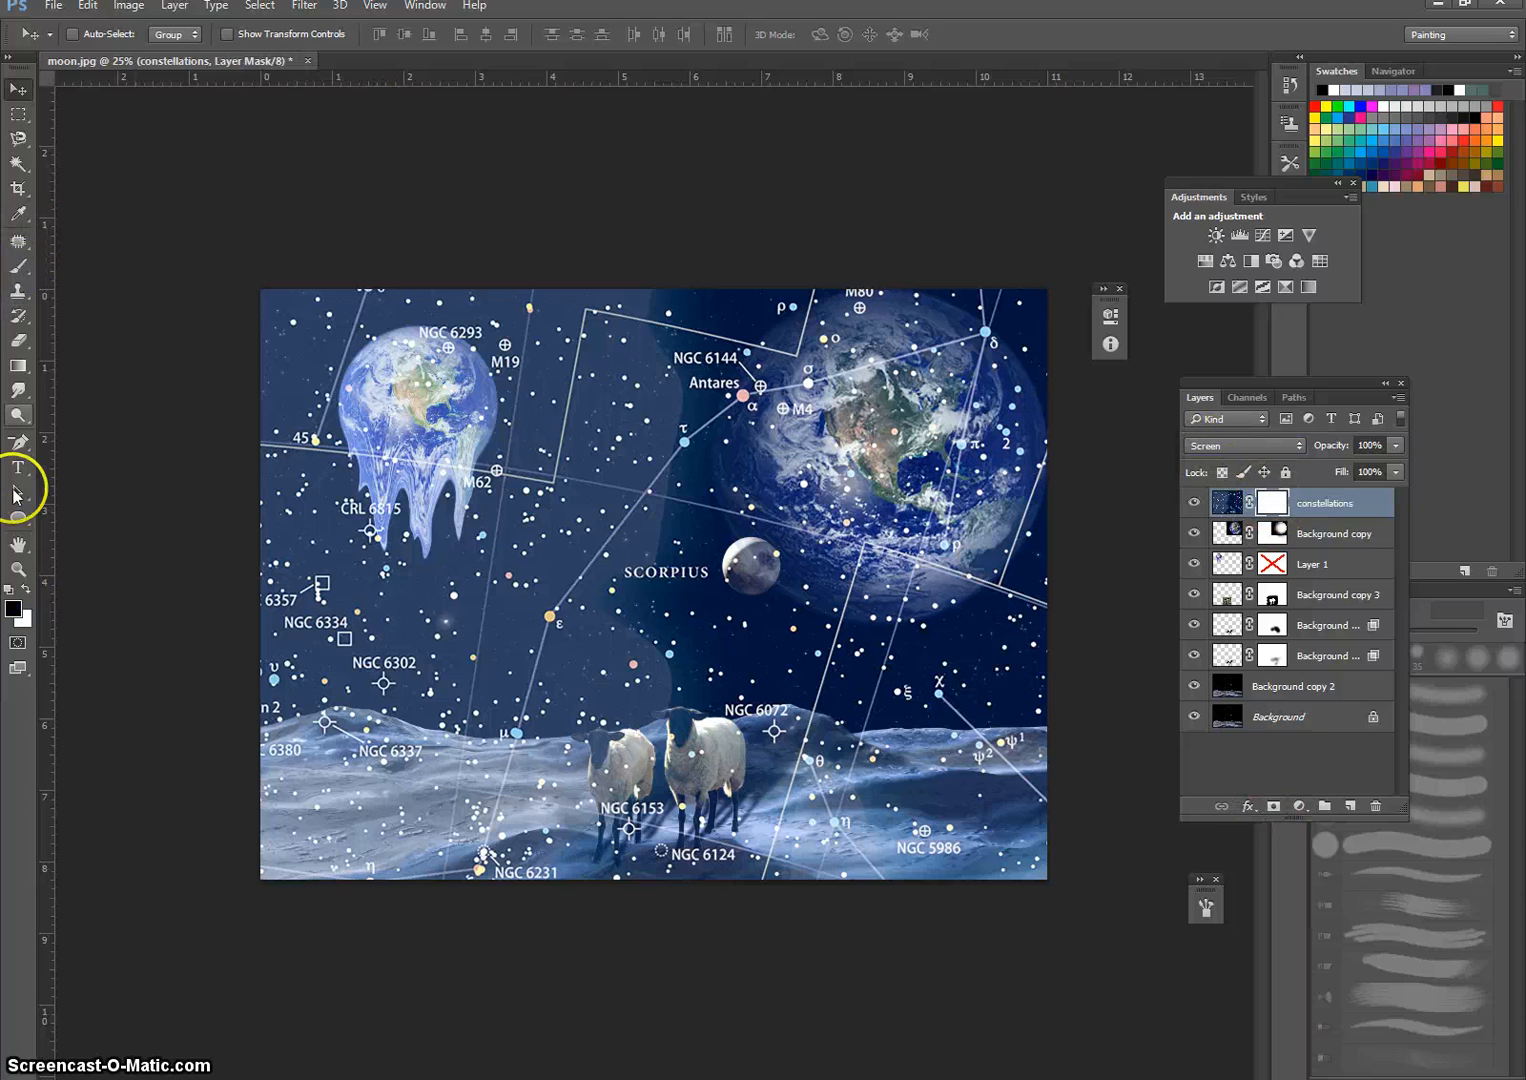
left_click(22, 268)
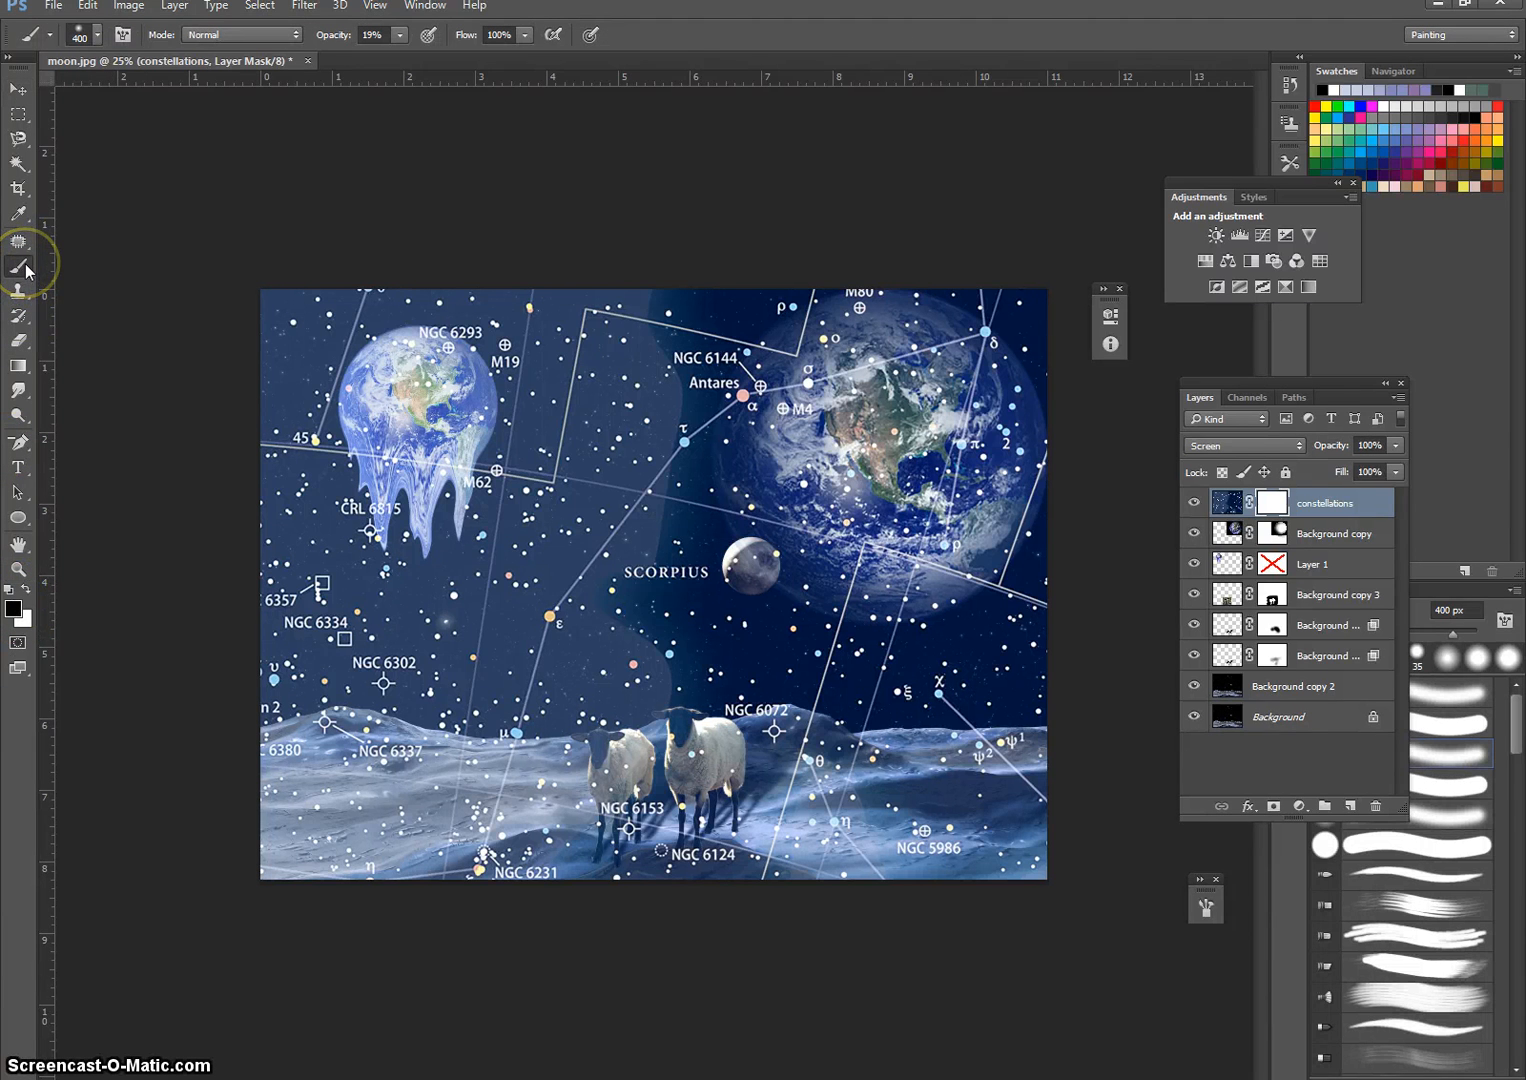
left_click(82, 36)
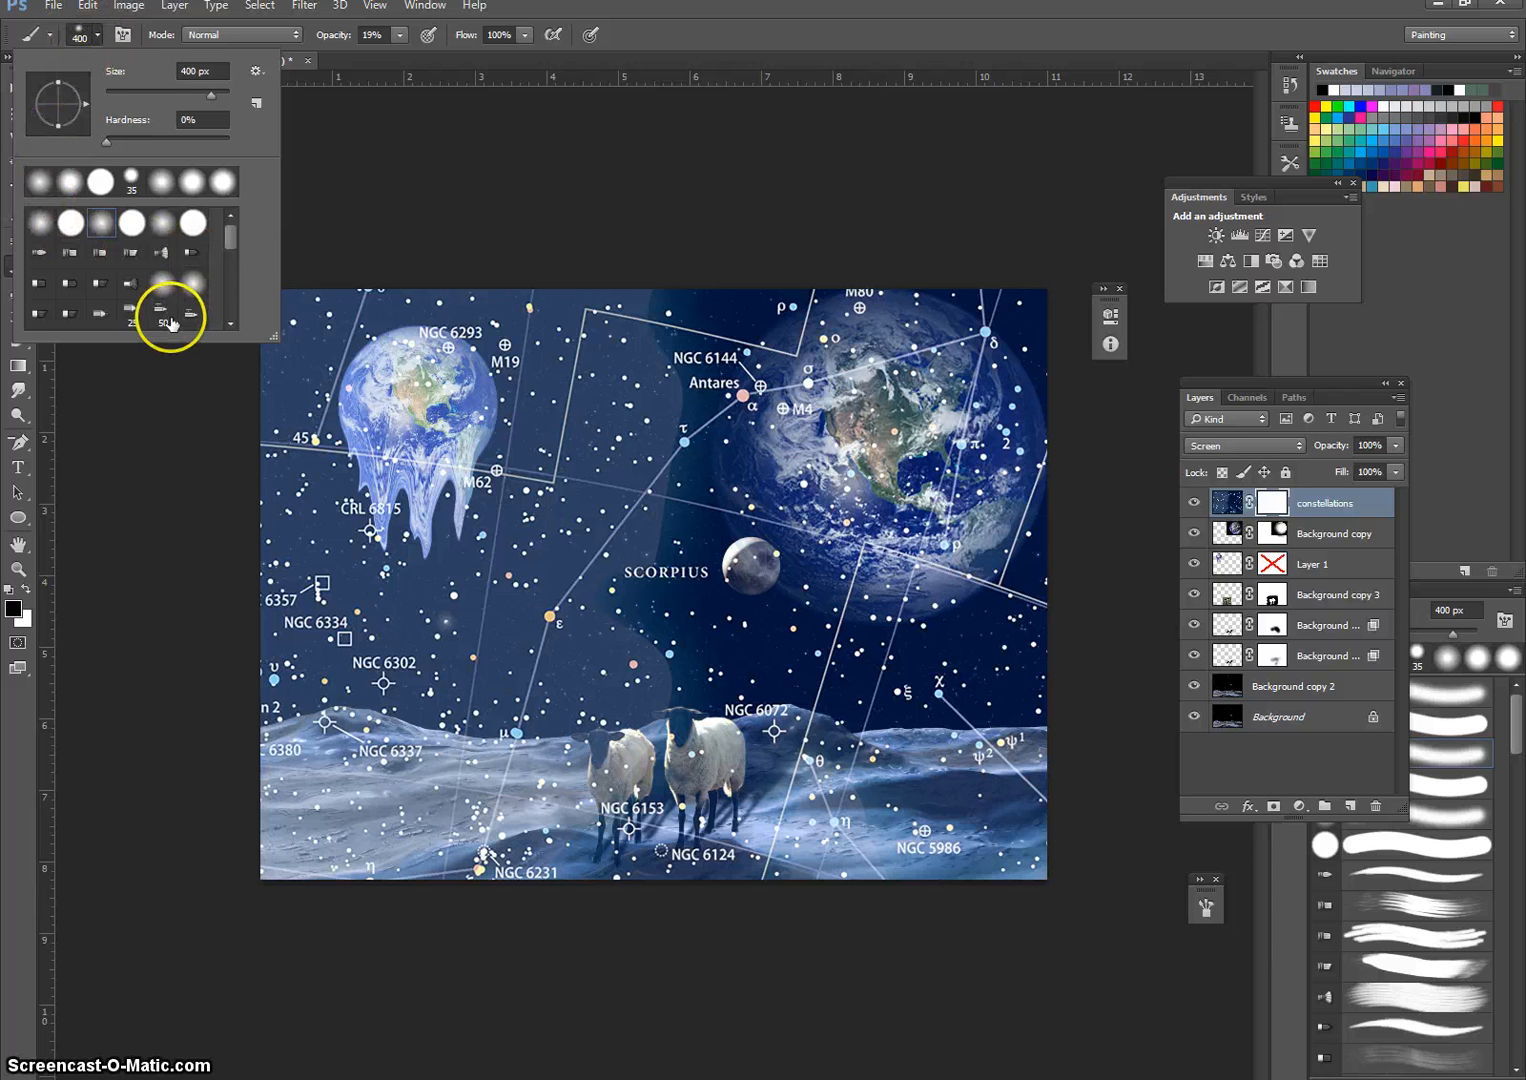
left_click(261, 72)
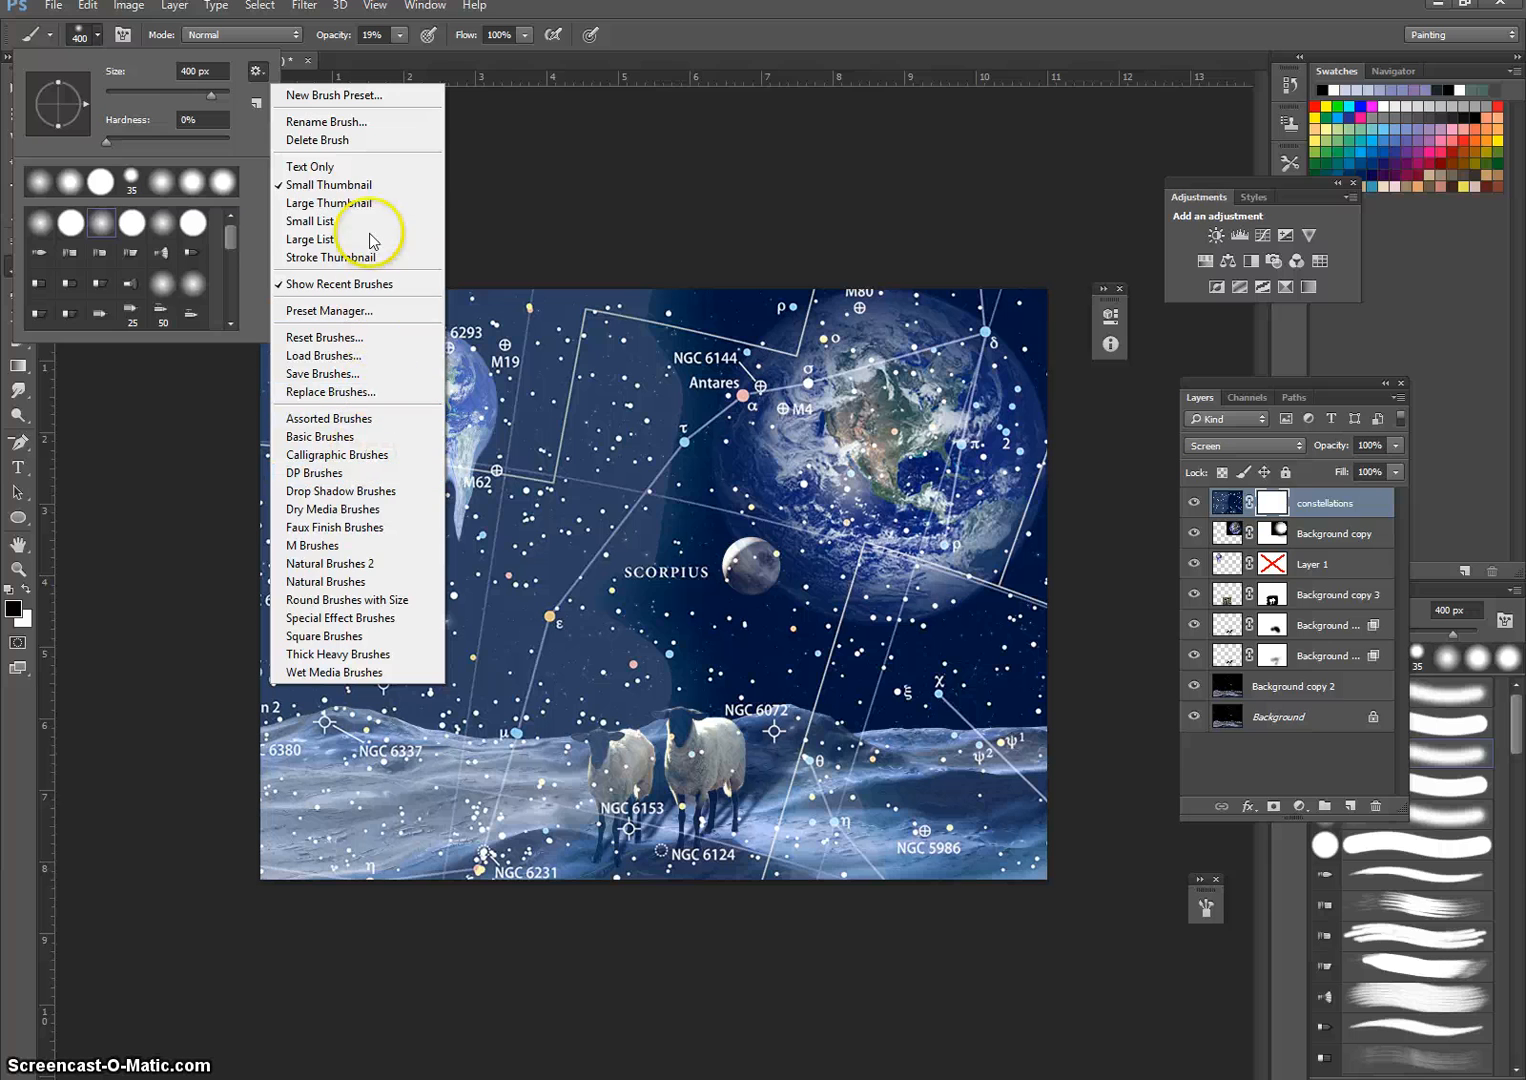
left_click(488, 103)
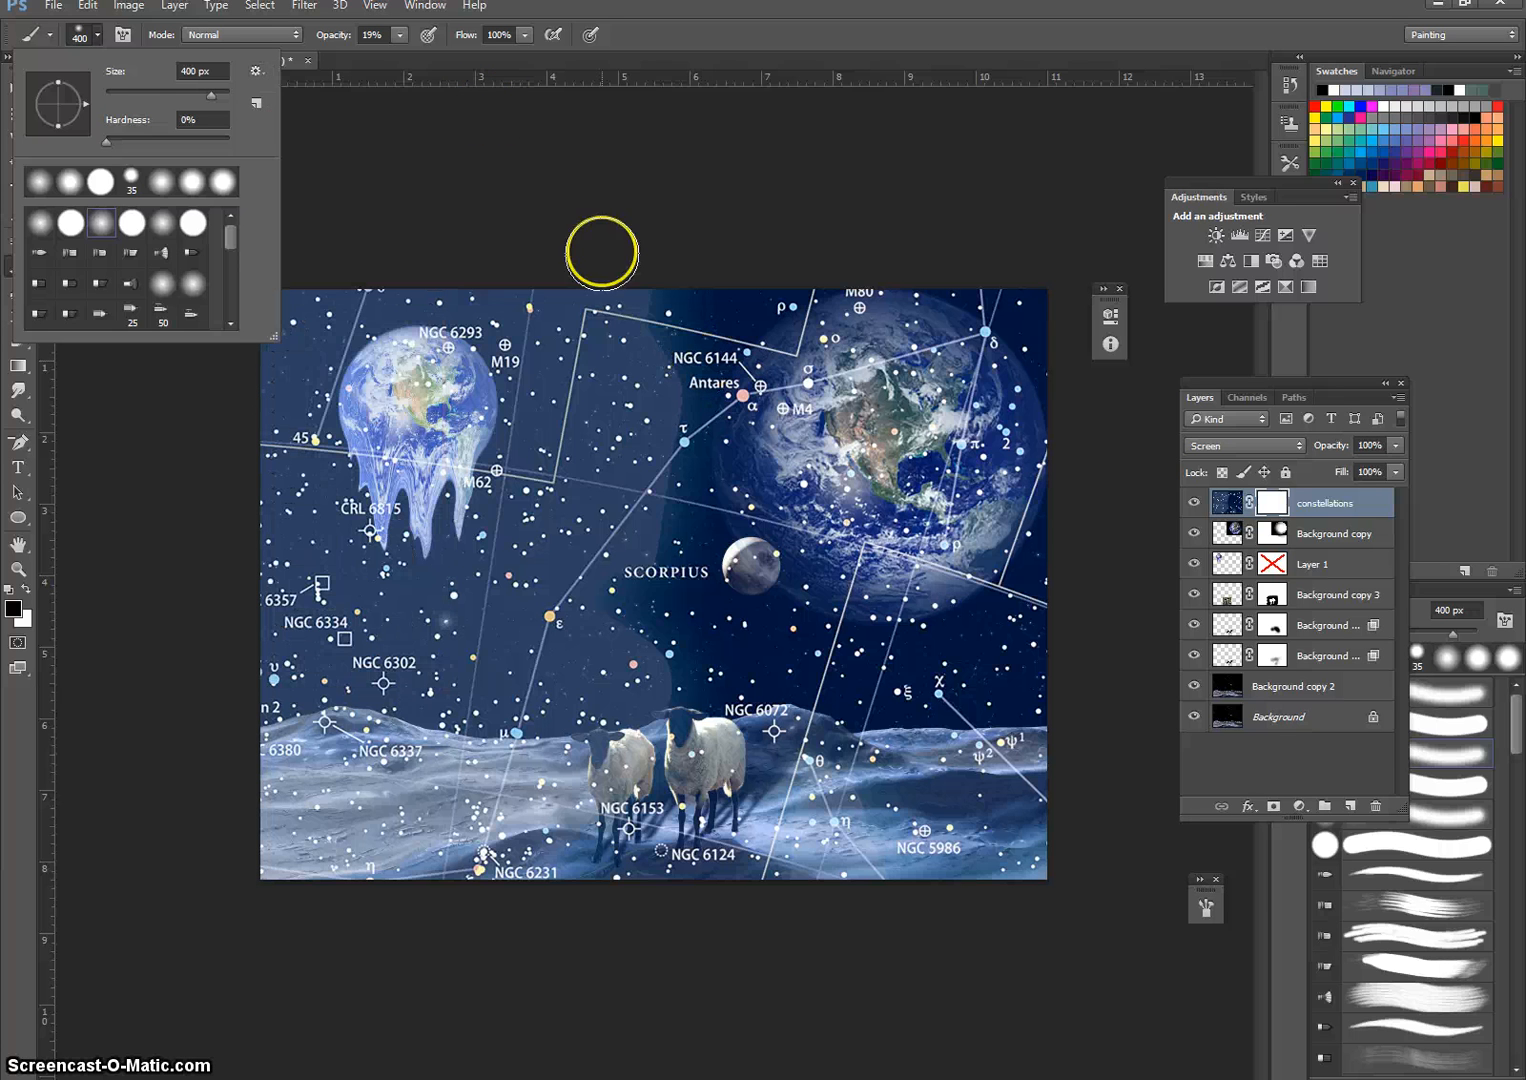
left_click(492, 202)
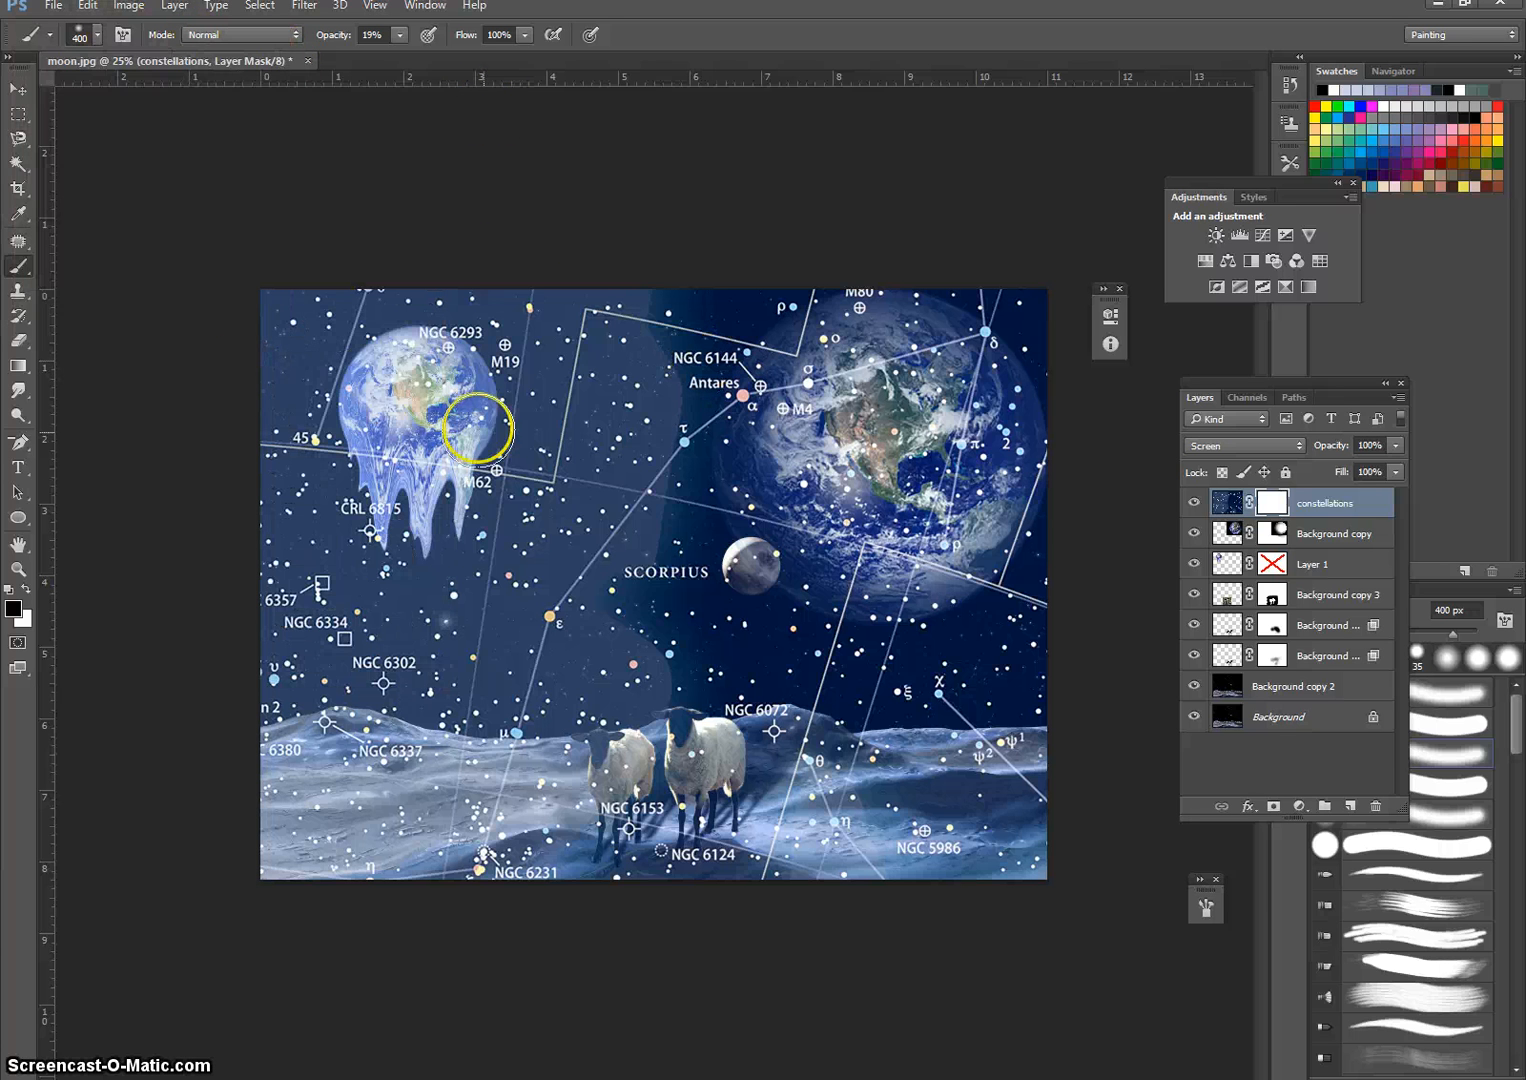
Set the soft brush to 1000 px with an opacity of 38%.
key("bracketright")
key("bracketright")
key("bracketright")
key("bracketright")
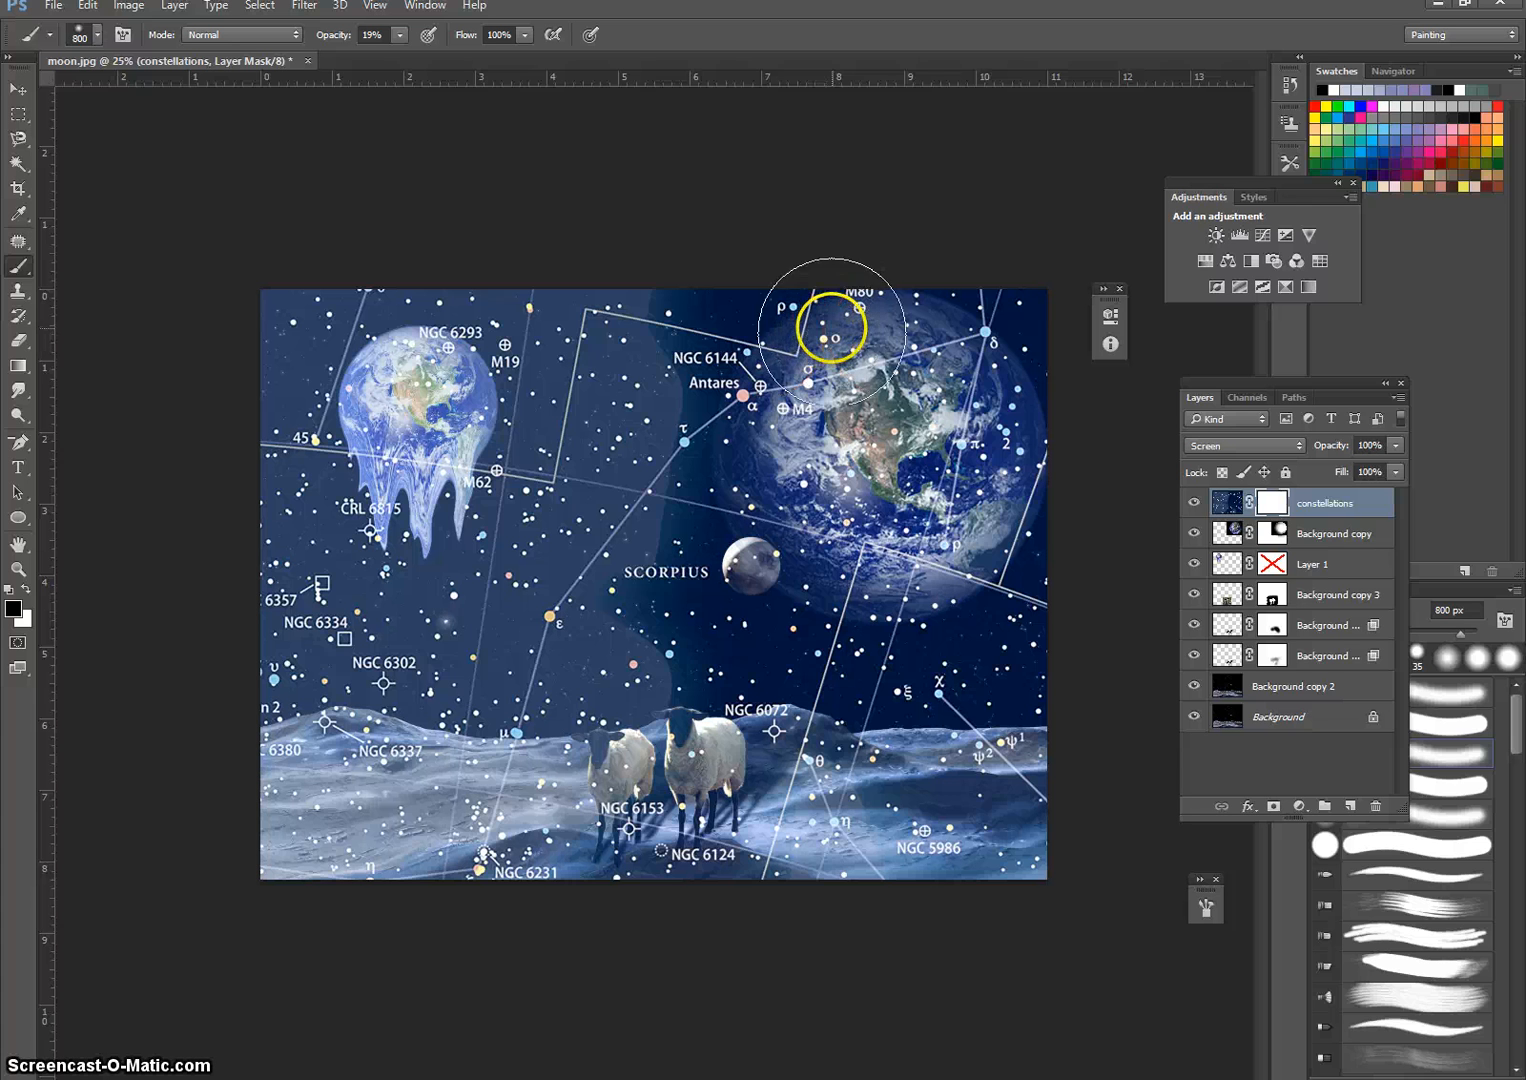
mouse_move(864, 459)
left_mouse_down()
mouse_move(954, 426)
mouse_move(907, 522)
mouse_move(861, 391)
mouse_move(897, 398)
mouse_move(778, 425)
mouse_move(693, 245)
left_mouse_up()
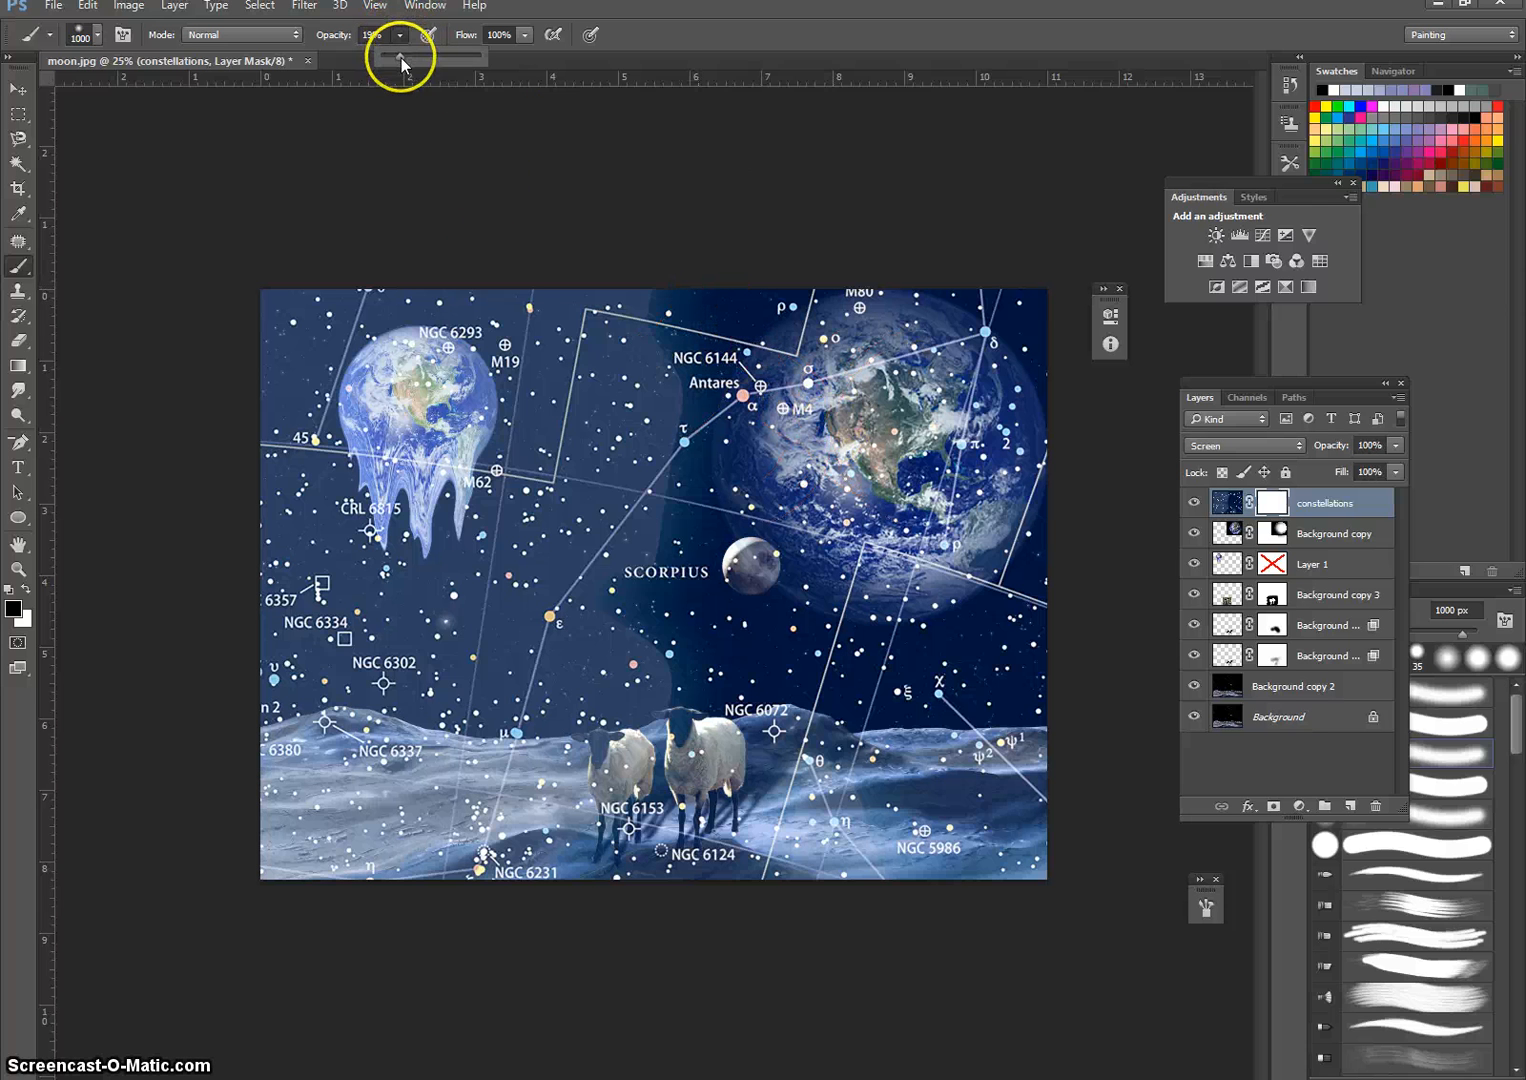
left_click_drag(401, 58, 409, 58)
Paint black on the constellations layer mask over the large Earth to hide the star map there.
left_click(873, 483)
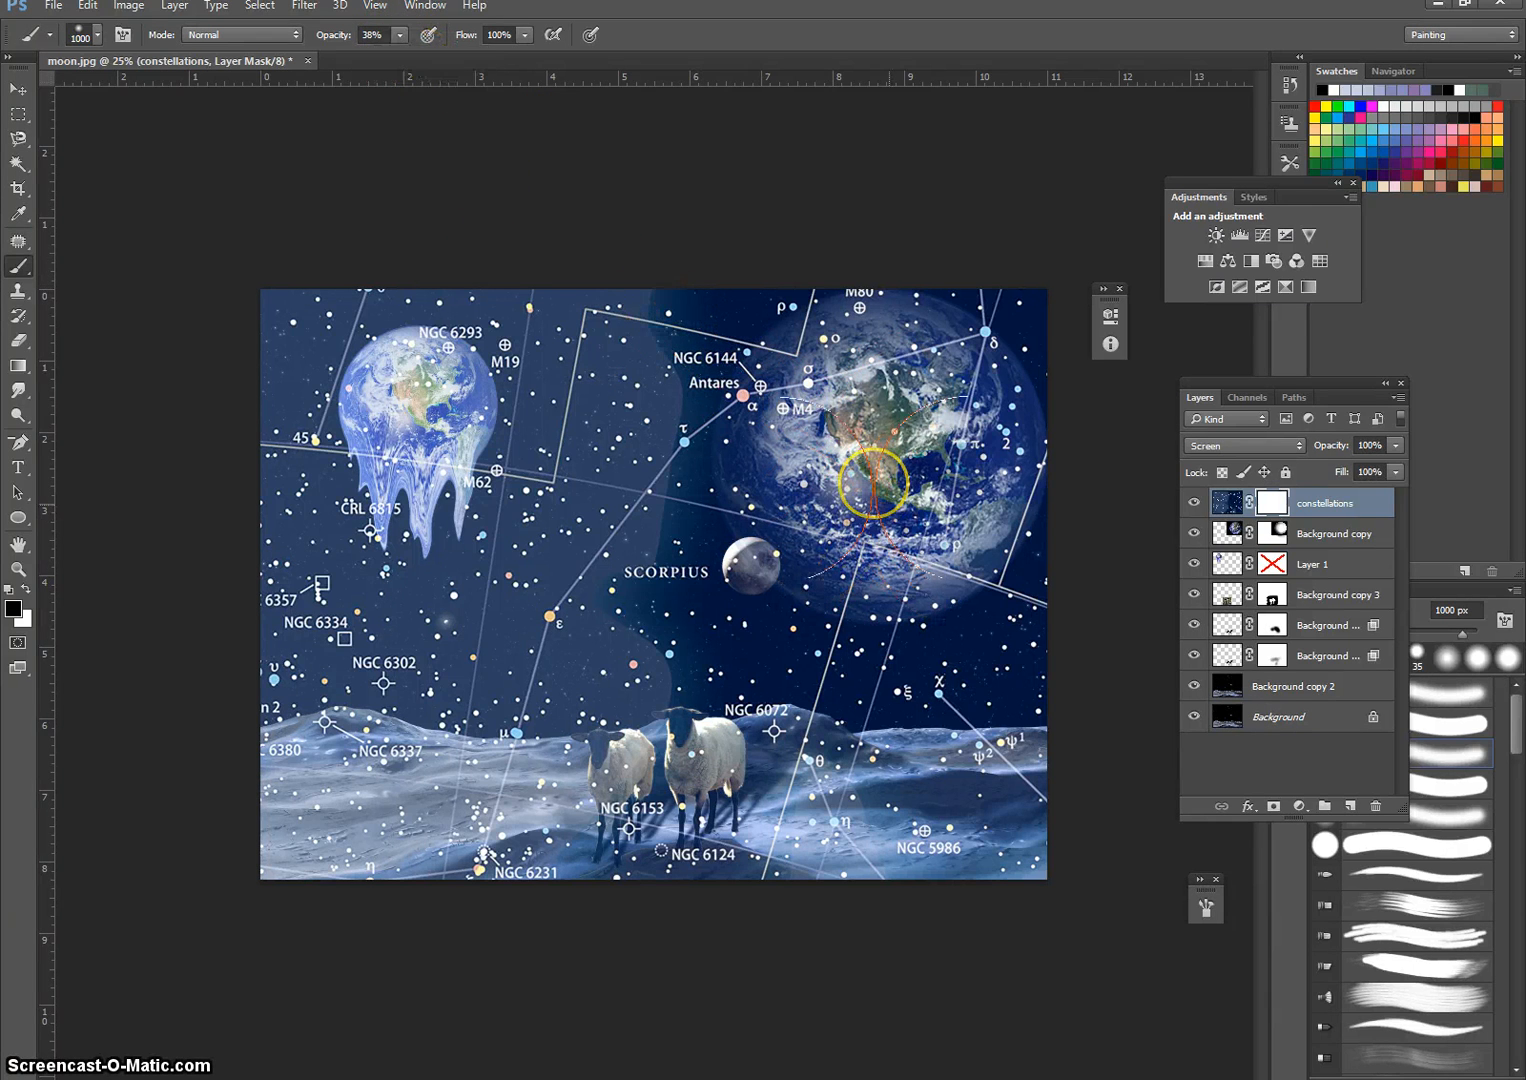
mouse_move(873, 483)
left_mouse_down()
mouse_move(909, 468)
mouse_move(905, 413)
mouse_move(943, 467)
left_mouse_up()
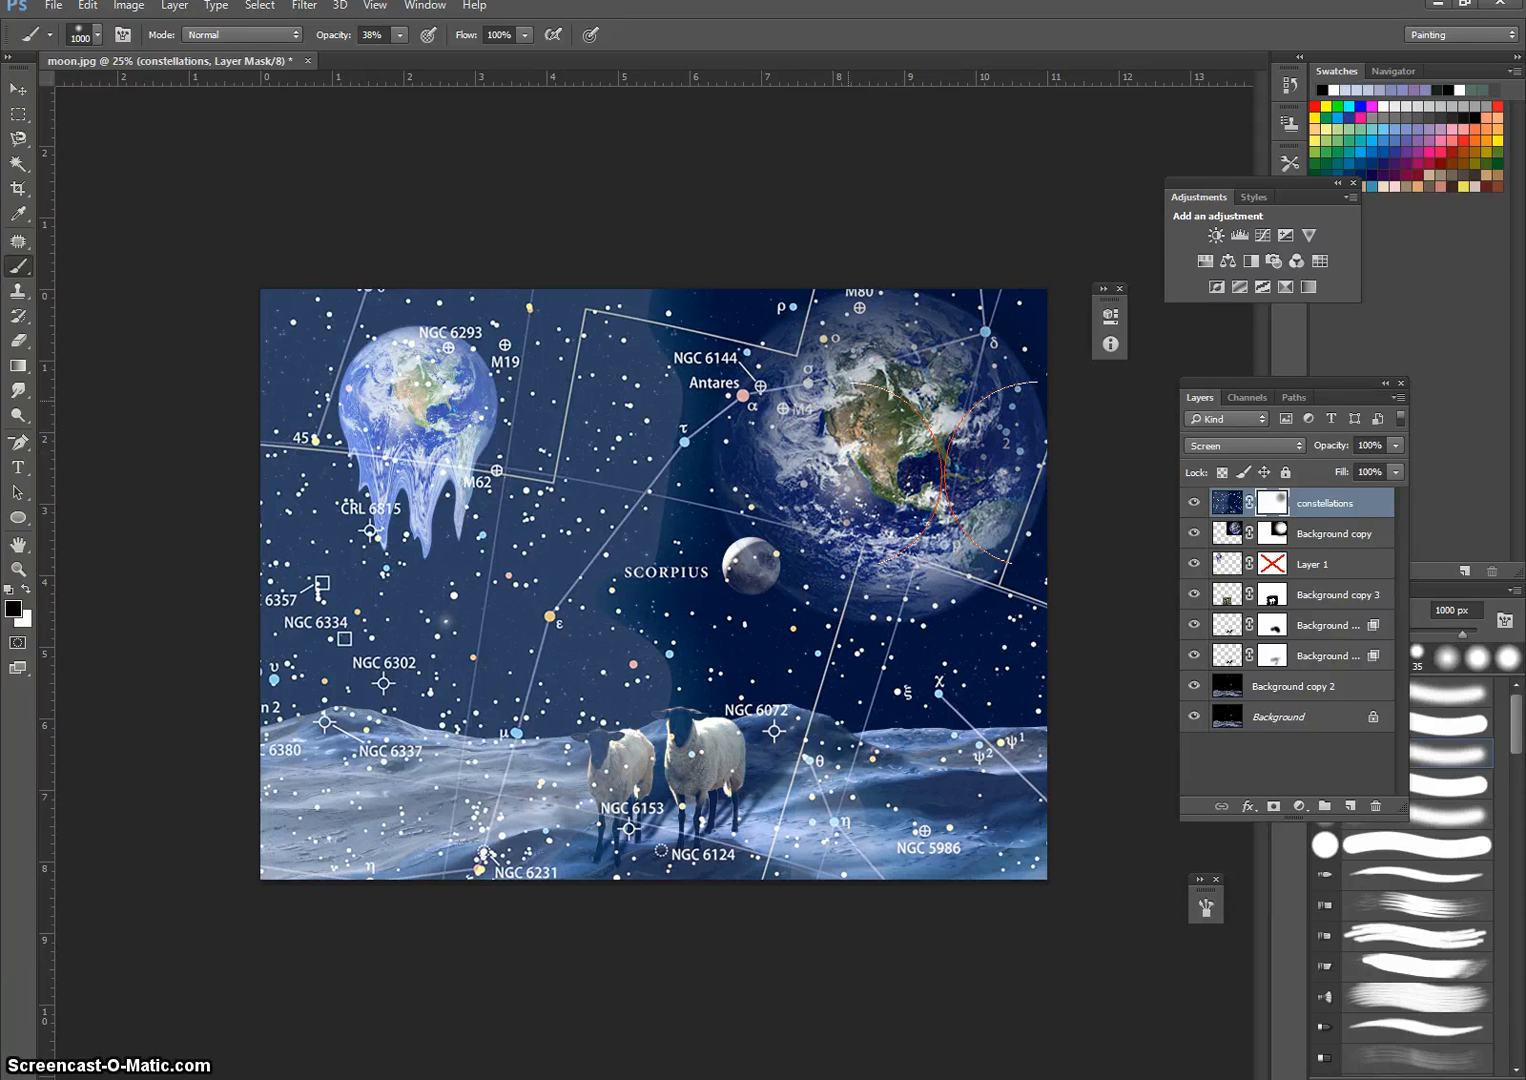
mouse_move(943, 467)
left_mouse_down()
mouse_move(862, 528)
mouse_move(889, 545)
mouse_move(915, 528)
mouse_move(903, 511)
mouse_move(919, 521)
mouse_move(954, 450)
mouse_move(926, 392)
left_mouse_up()
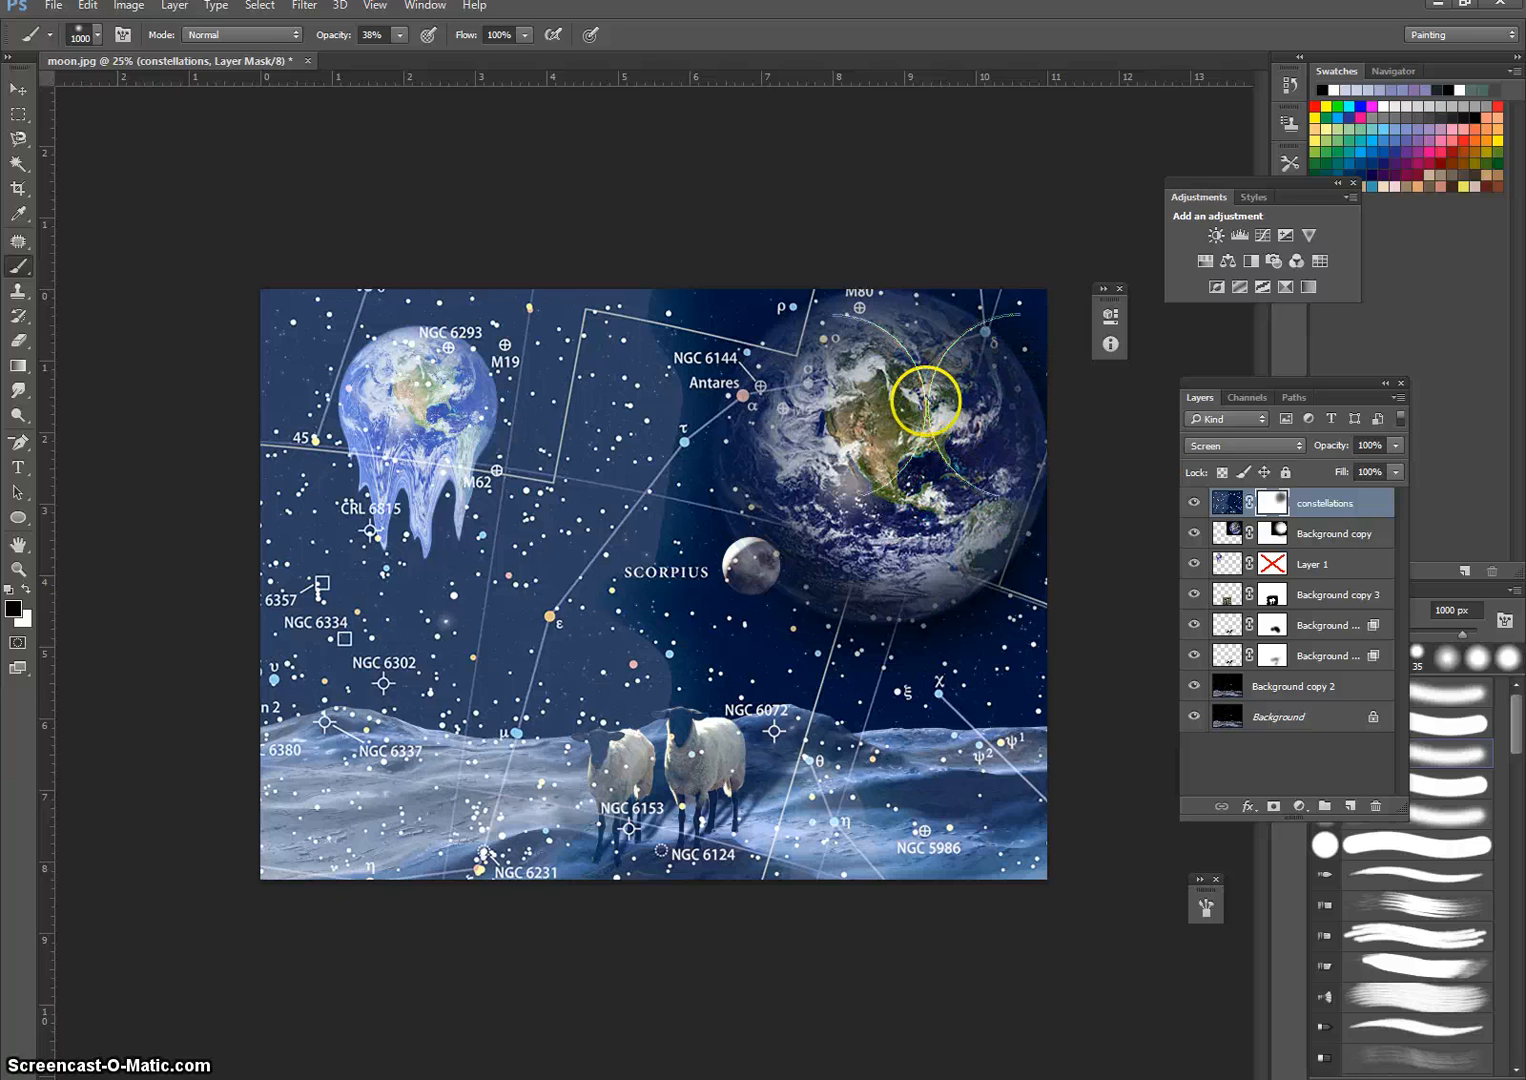
Switch to a harder round brush with about 57% hardness and mask more of the star map over the large Earth.
left_click(96, 38)
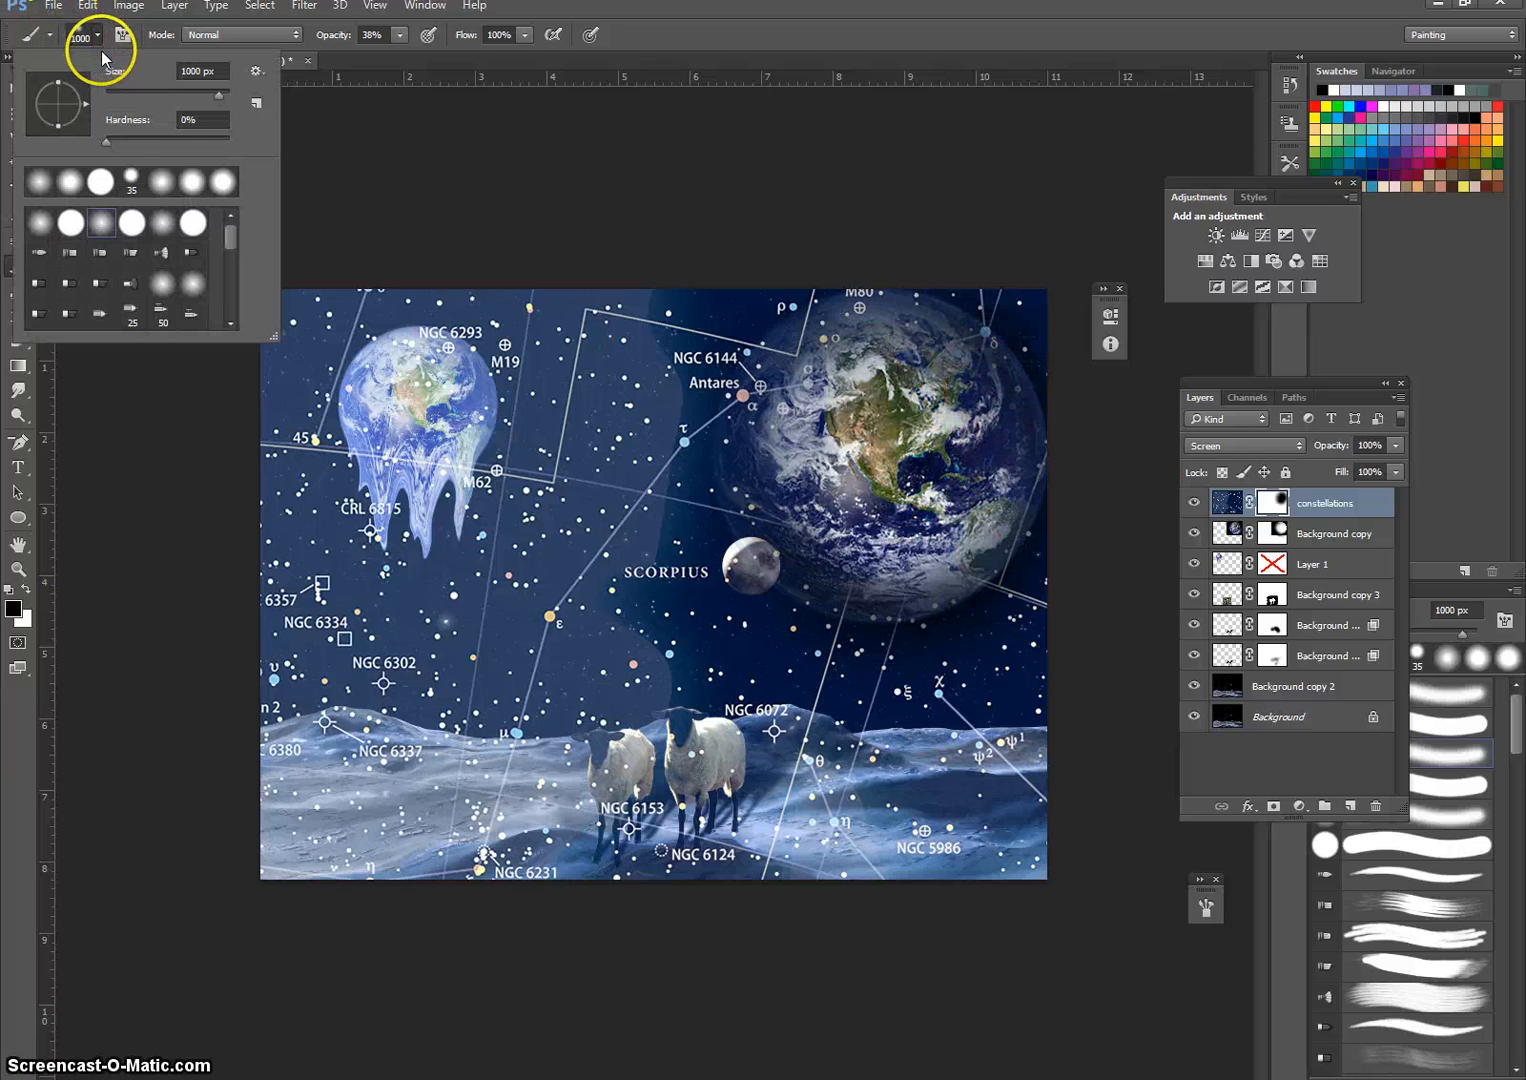
left_click(131, 219)
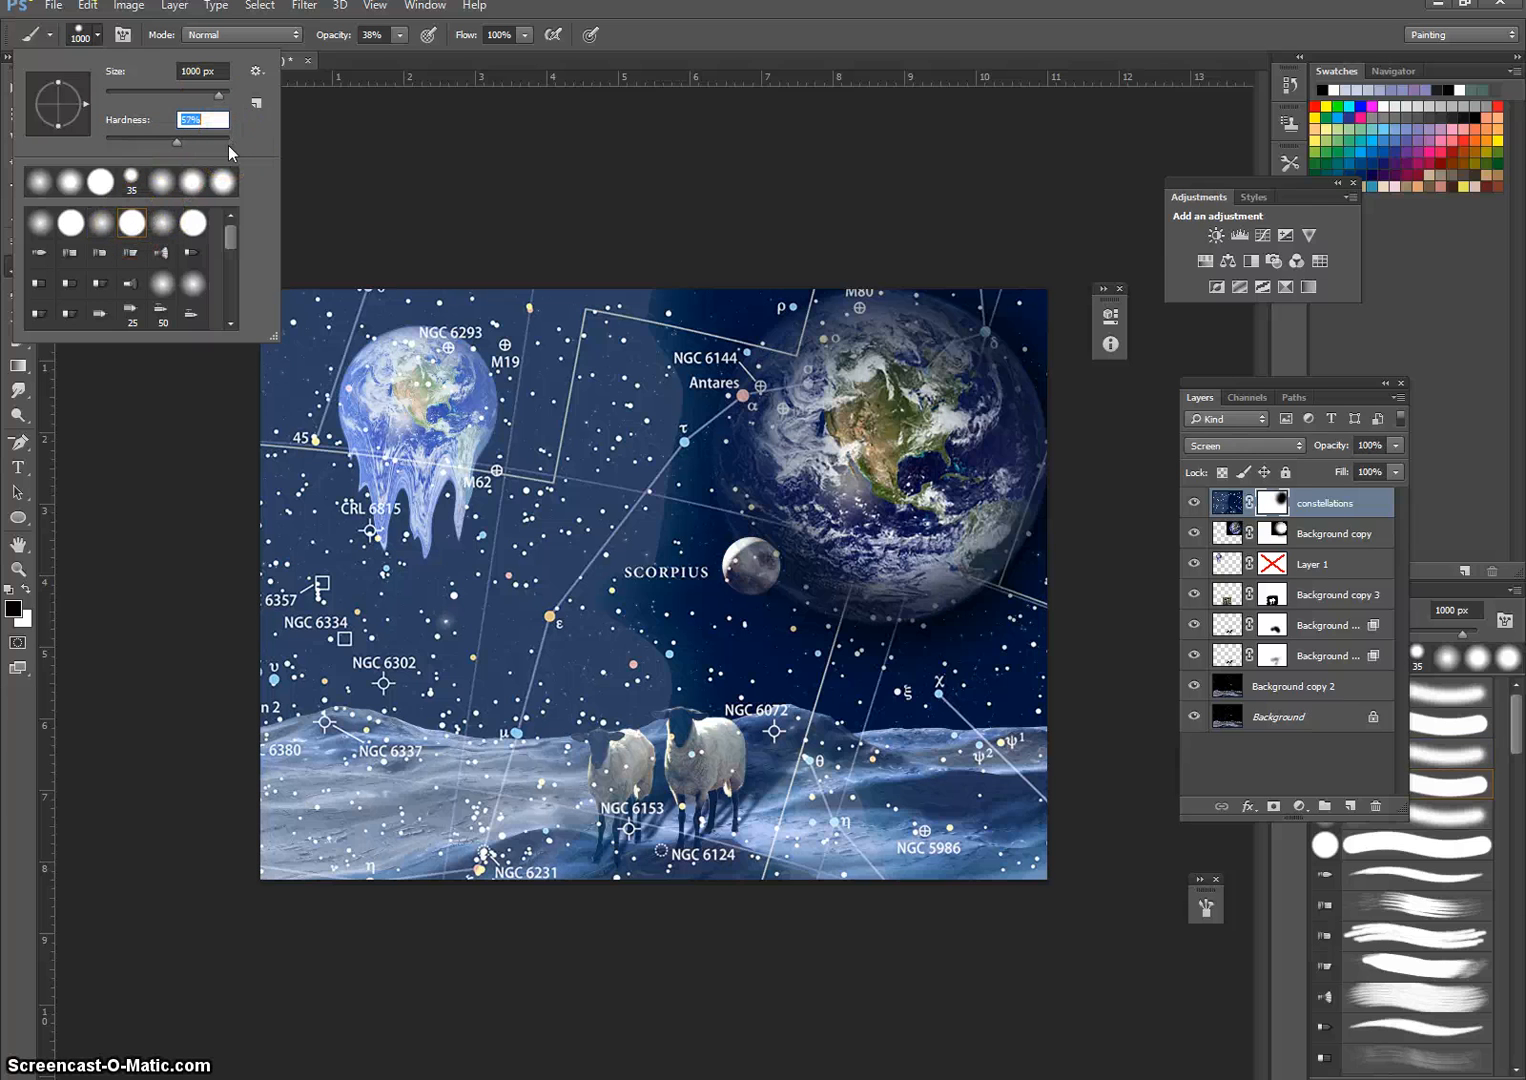
left_click(890, 452)
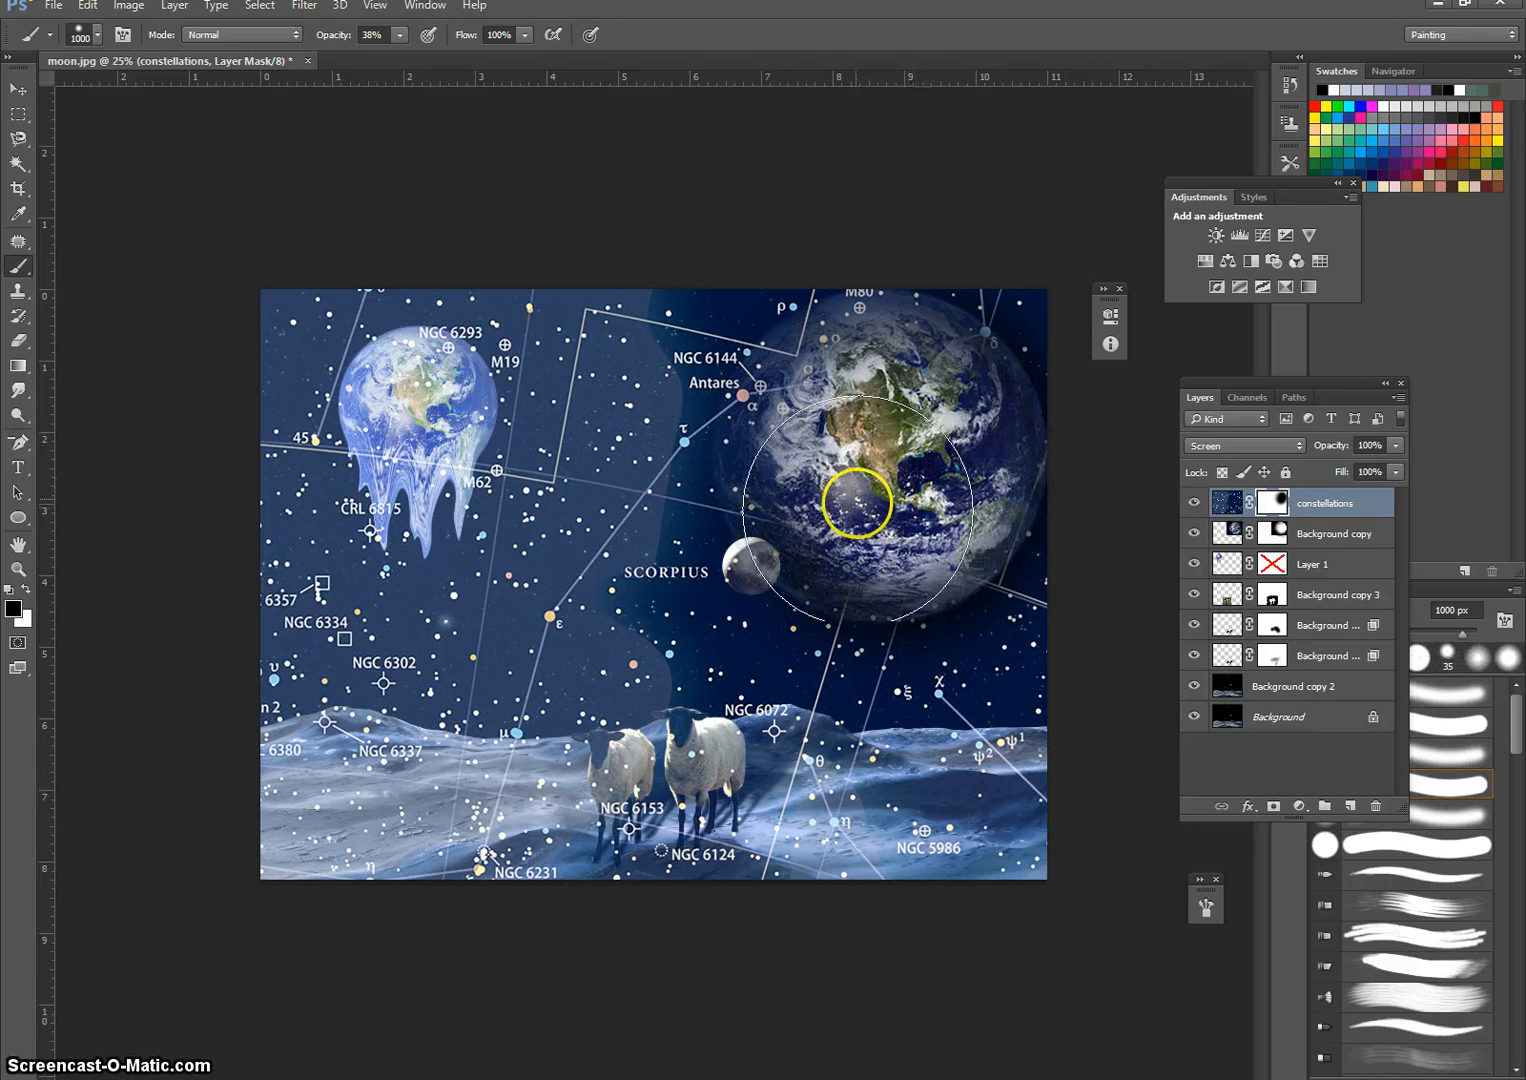
mouse_move(857, 500)
left_mouse_down()
mouse_move(828, 467)
mouse_move(832, 431)
mouse_move(872, 405)
left_mouse_up()
key("shift+plus")
key("ctrl+plus")
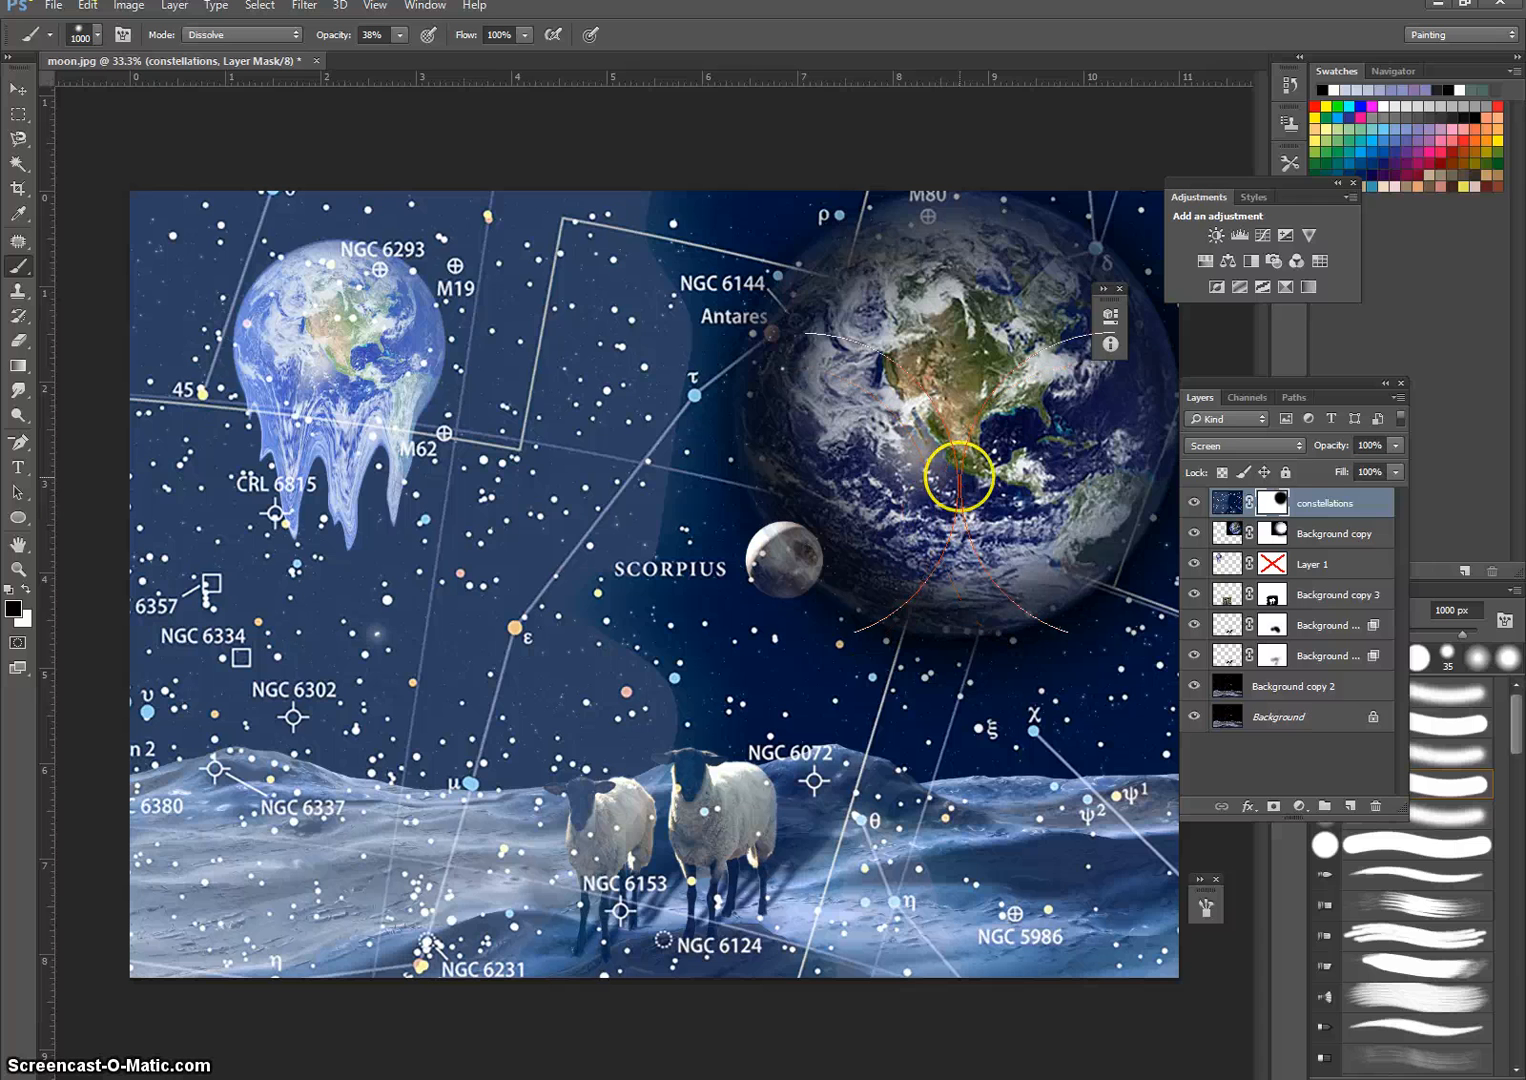
Reduce the brush to 200 px and mask the remaining stars along the edge of the large Earth.
key("bracketleft")
key("bracketleft")
key("bracketleft")
key("bracketleft")
key("bracketleft")
key("bracketleft")
key("bracketleft")
key("bracketleft")
key("bracketleft")
key("bracketleft")
key("bracketleft")
key("bracketleft")
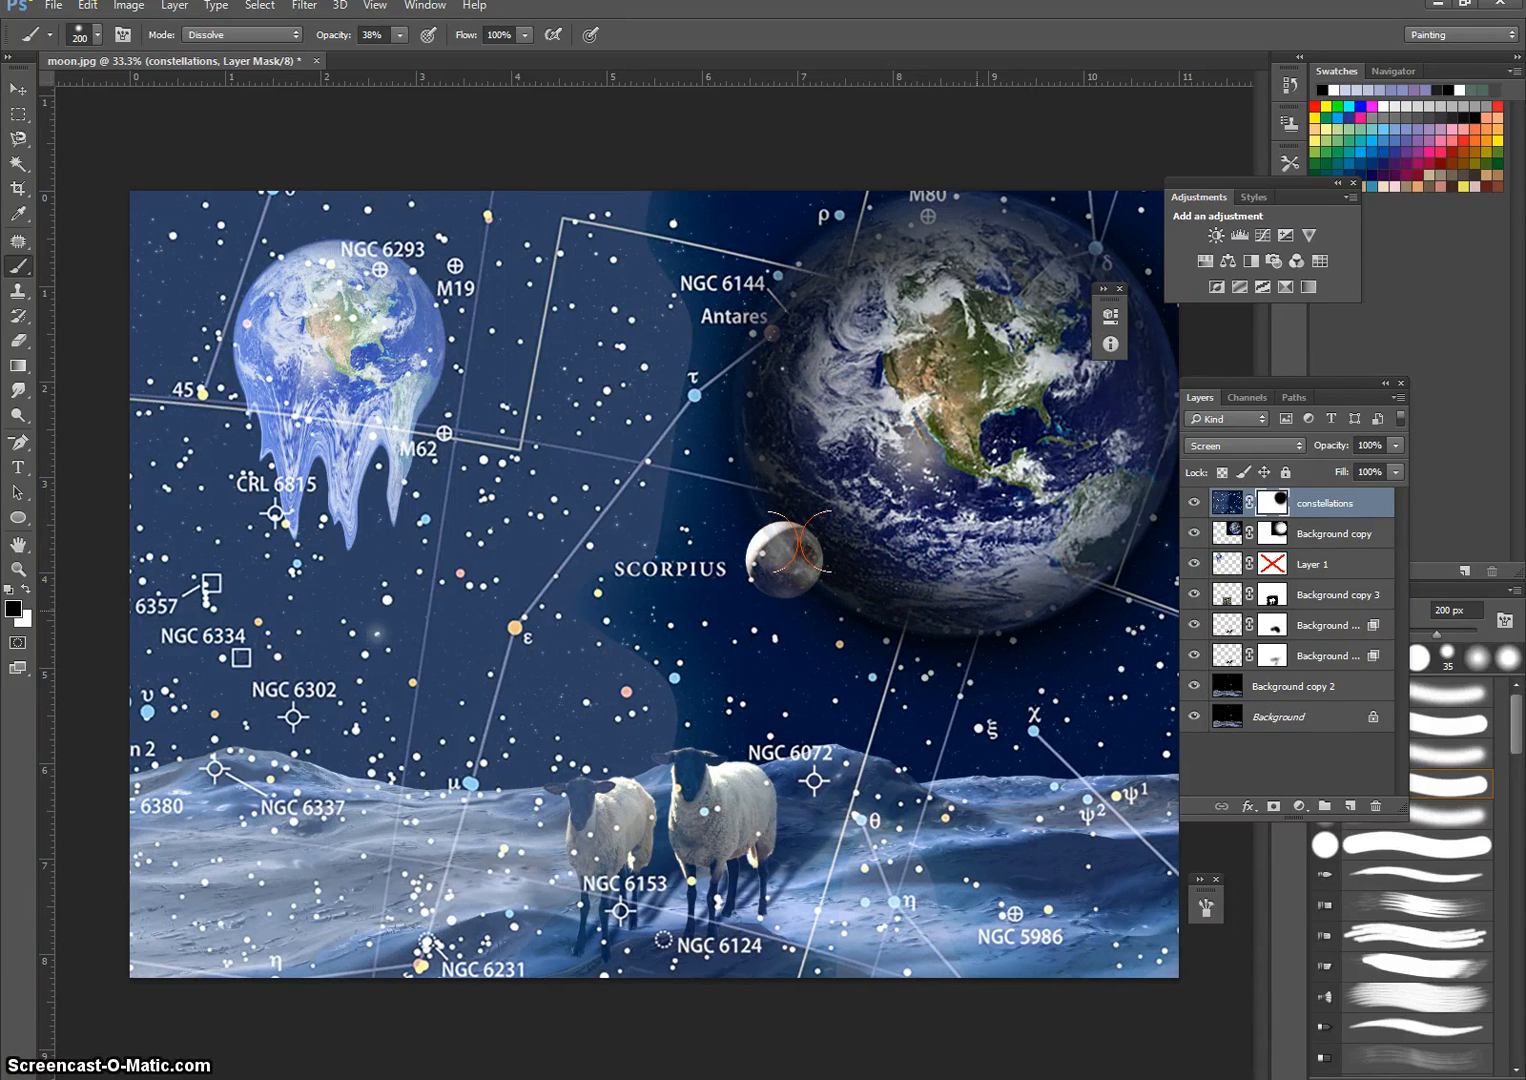
left_click_drag(1055, 572, 1021, 594)
mouse_move(1060, 283)
left_mouse_down()
mouse_move(1083, 262)
mouse_move(1098, 290)
mouse_move(1059, 262)
mouse_move(879, 300)
mouse_move(508, 194)
left_mouse_up()
Set the brush mode to Normal and mask the star map over the body of the larger sheep.
left_click(232, 34)
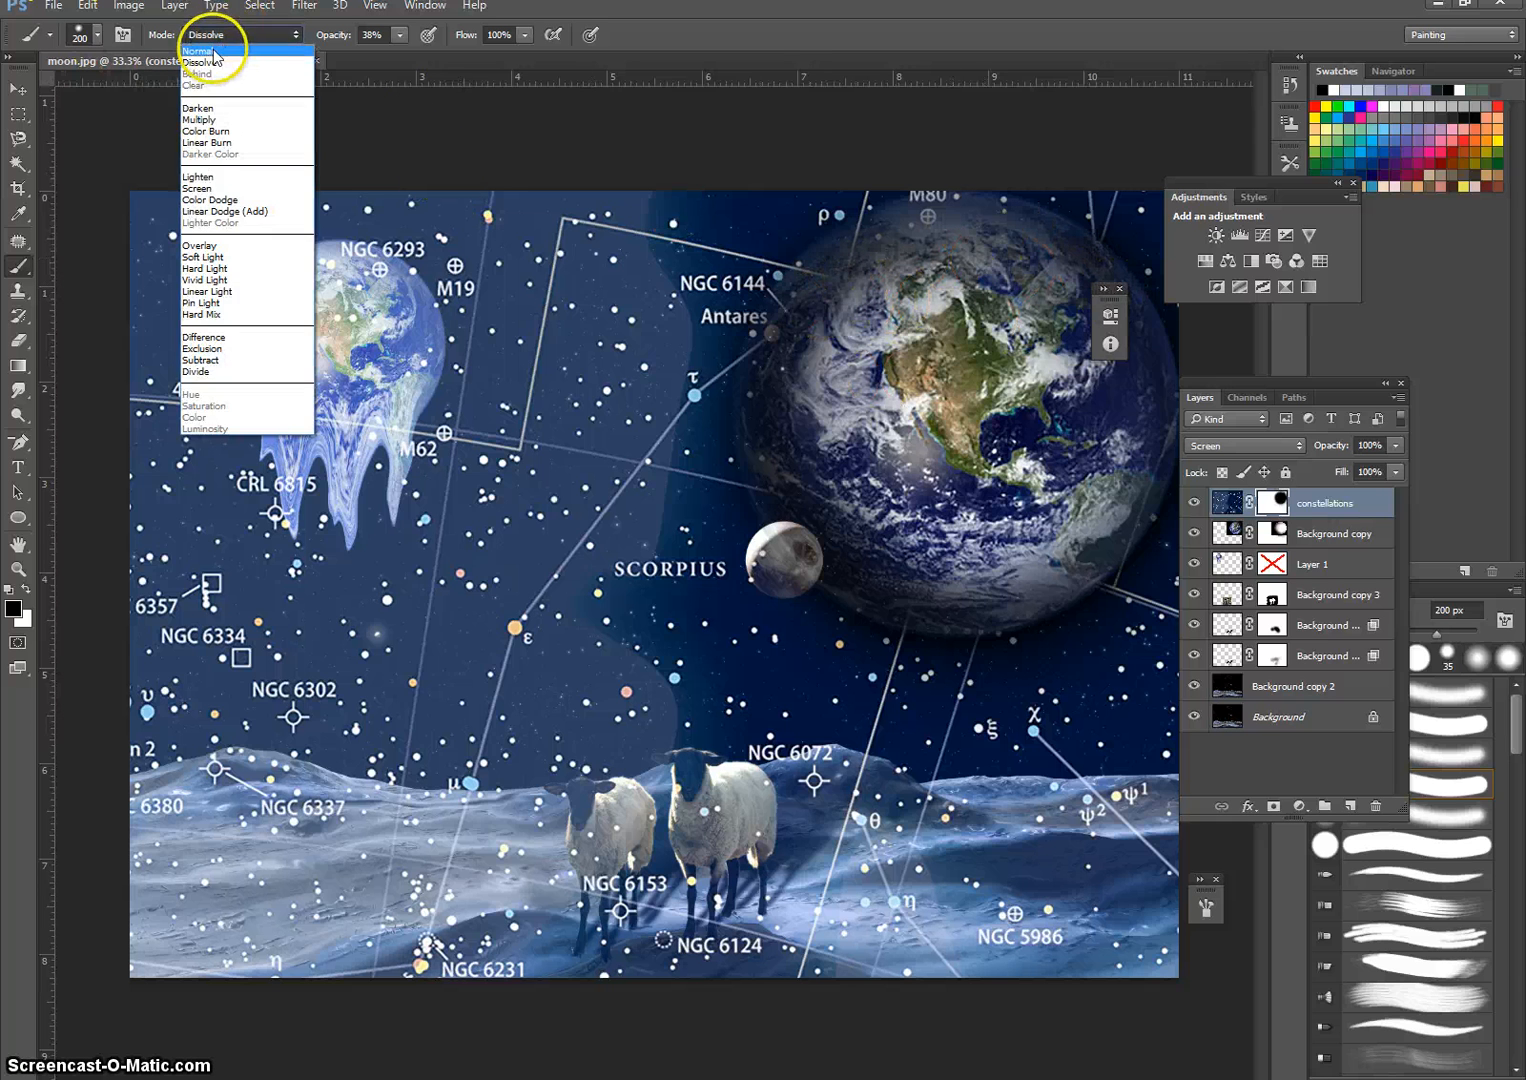
left_click(214, 51)
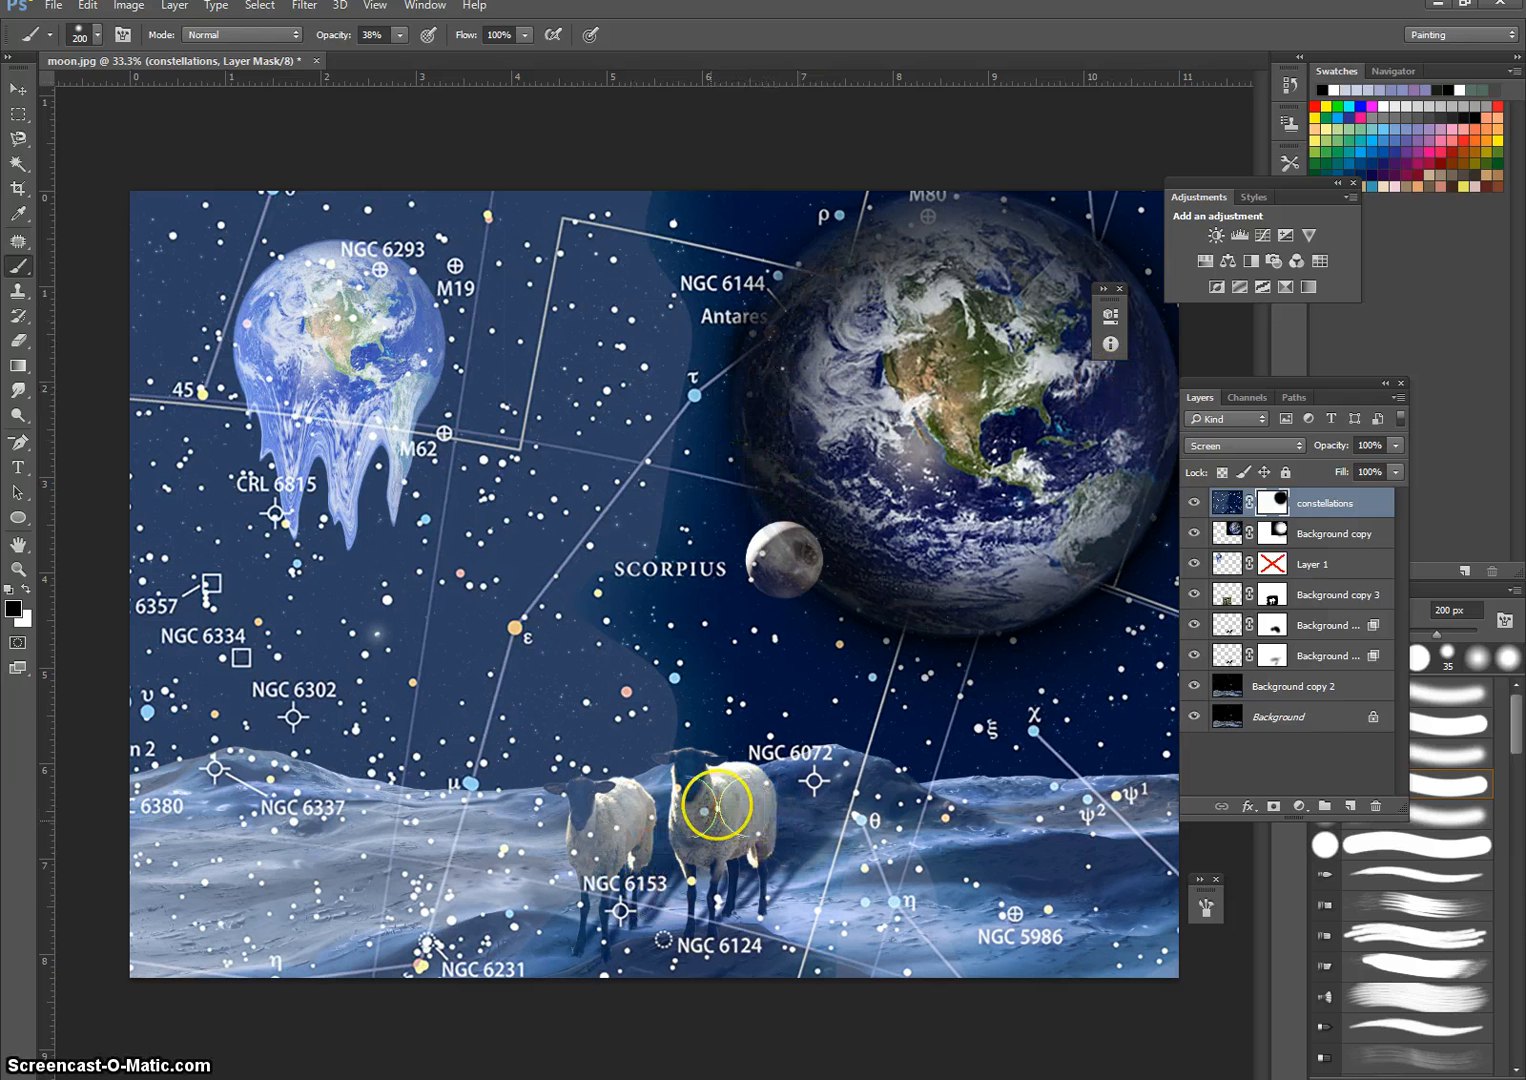
mouse_move(745, 797)
left_mouse_down()
mouse_move(752, 838)
mouse_move(728, 790)
mouse_move(696, 778)
left_mouse_up()
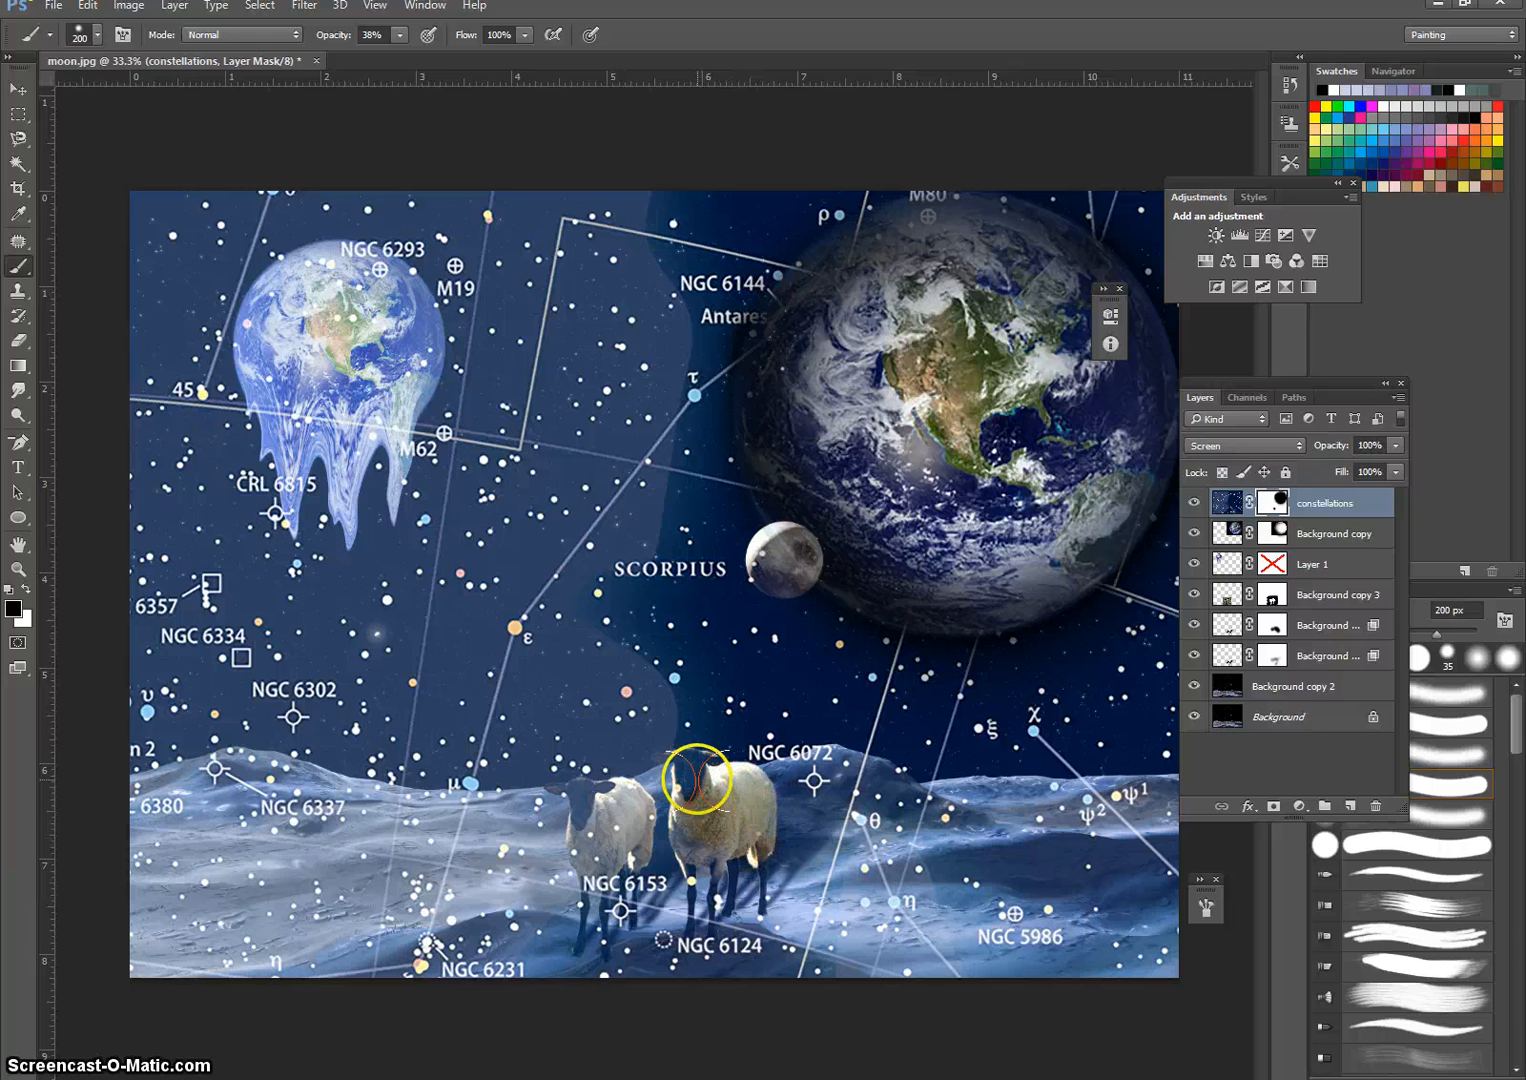
Reduce the brush to 45 px and mask the star map over the larger sheep's legs.
key("bracketleft")
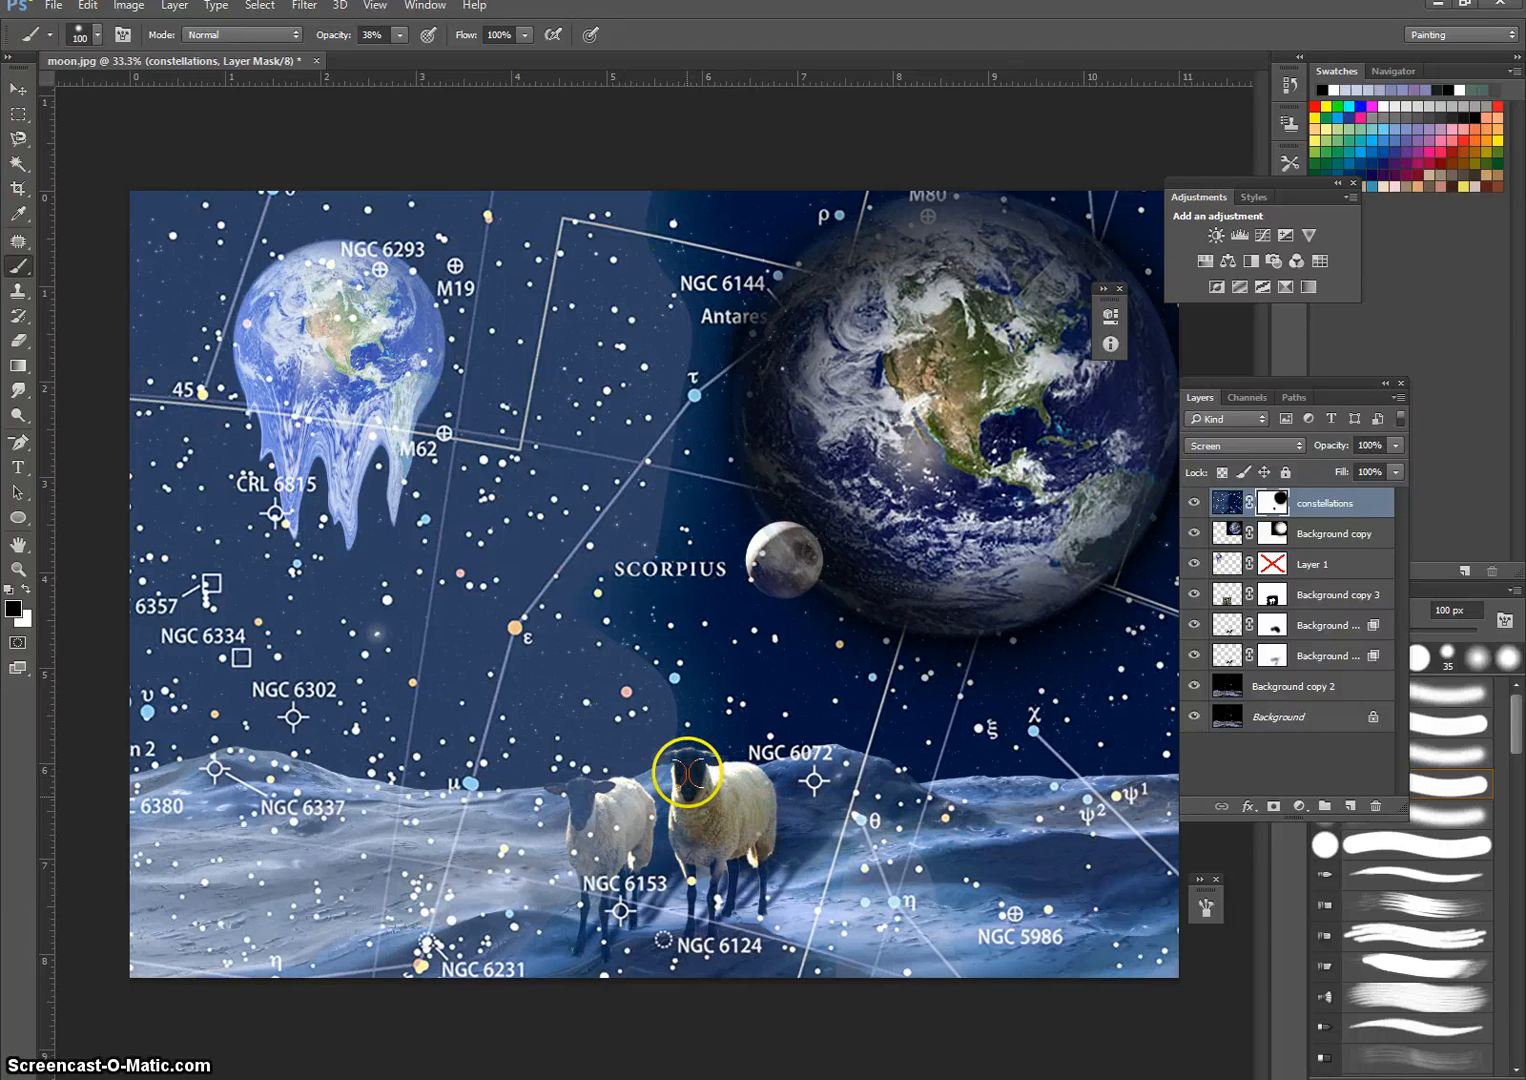
key("bracketleft")
key("bracketleft")
key("bracketleft")
key("bracketleft")
key("bracketleft")
key("bracketleft")
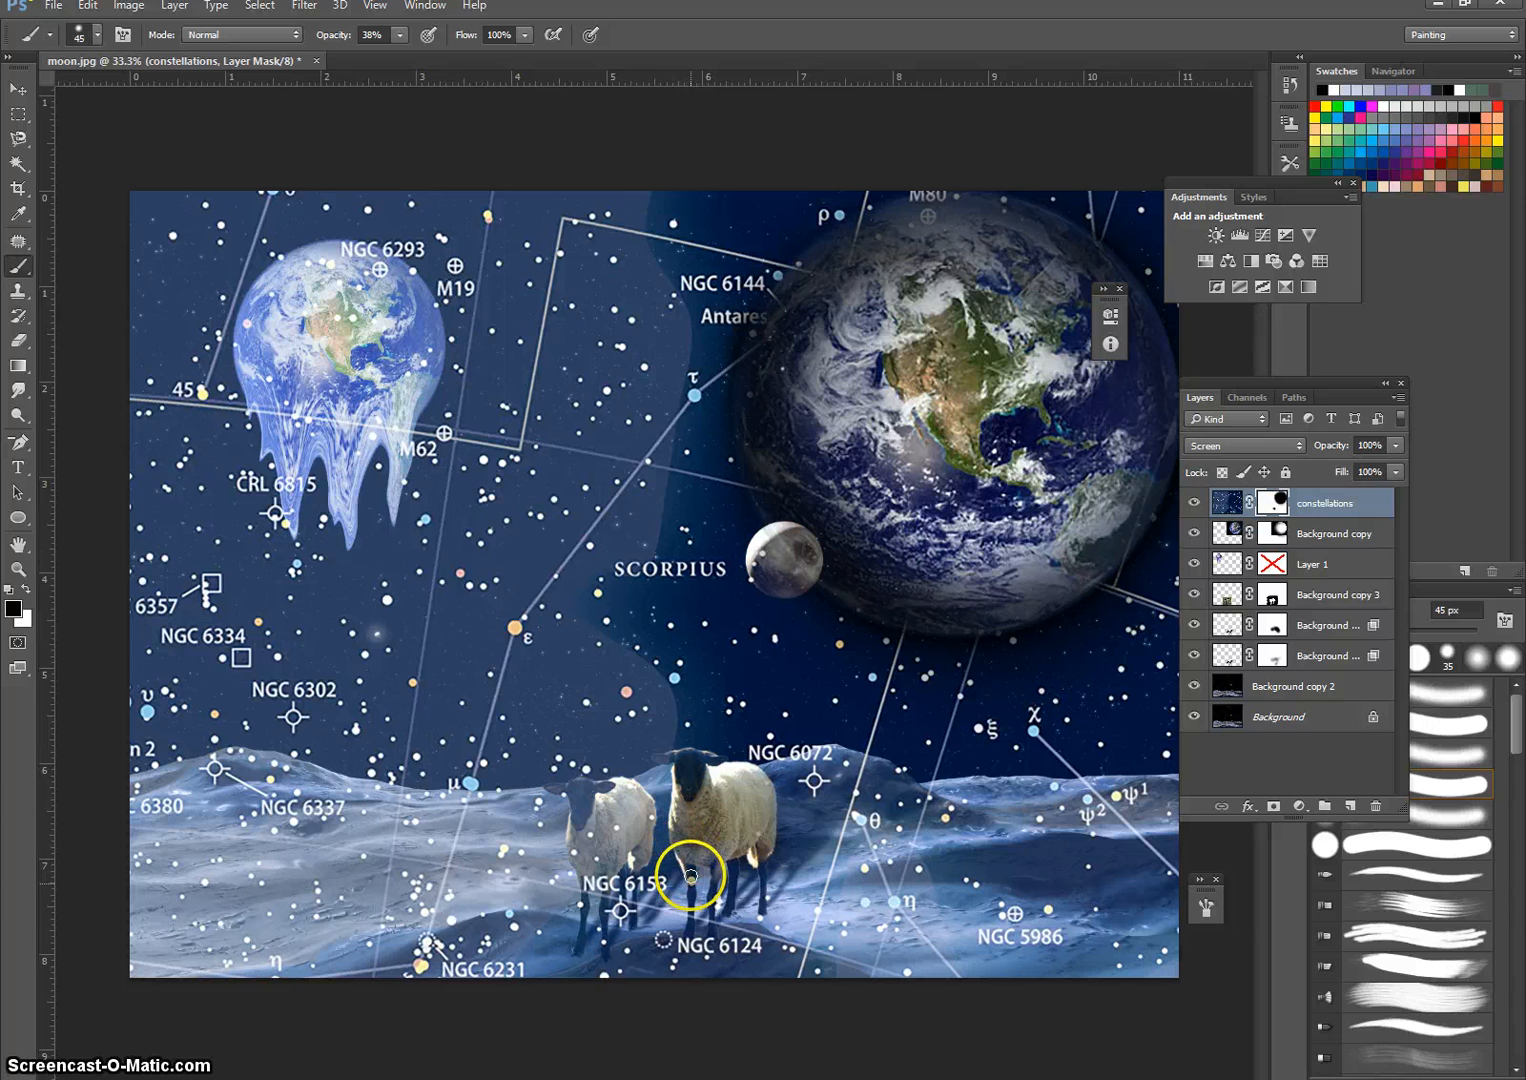
left_click_drag(691, 876, 711, 895)
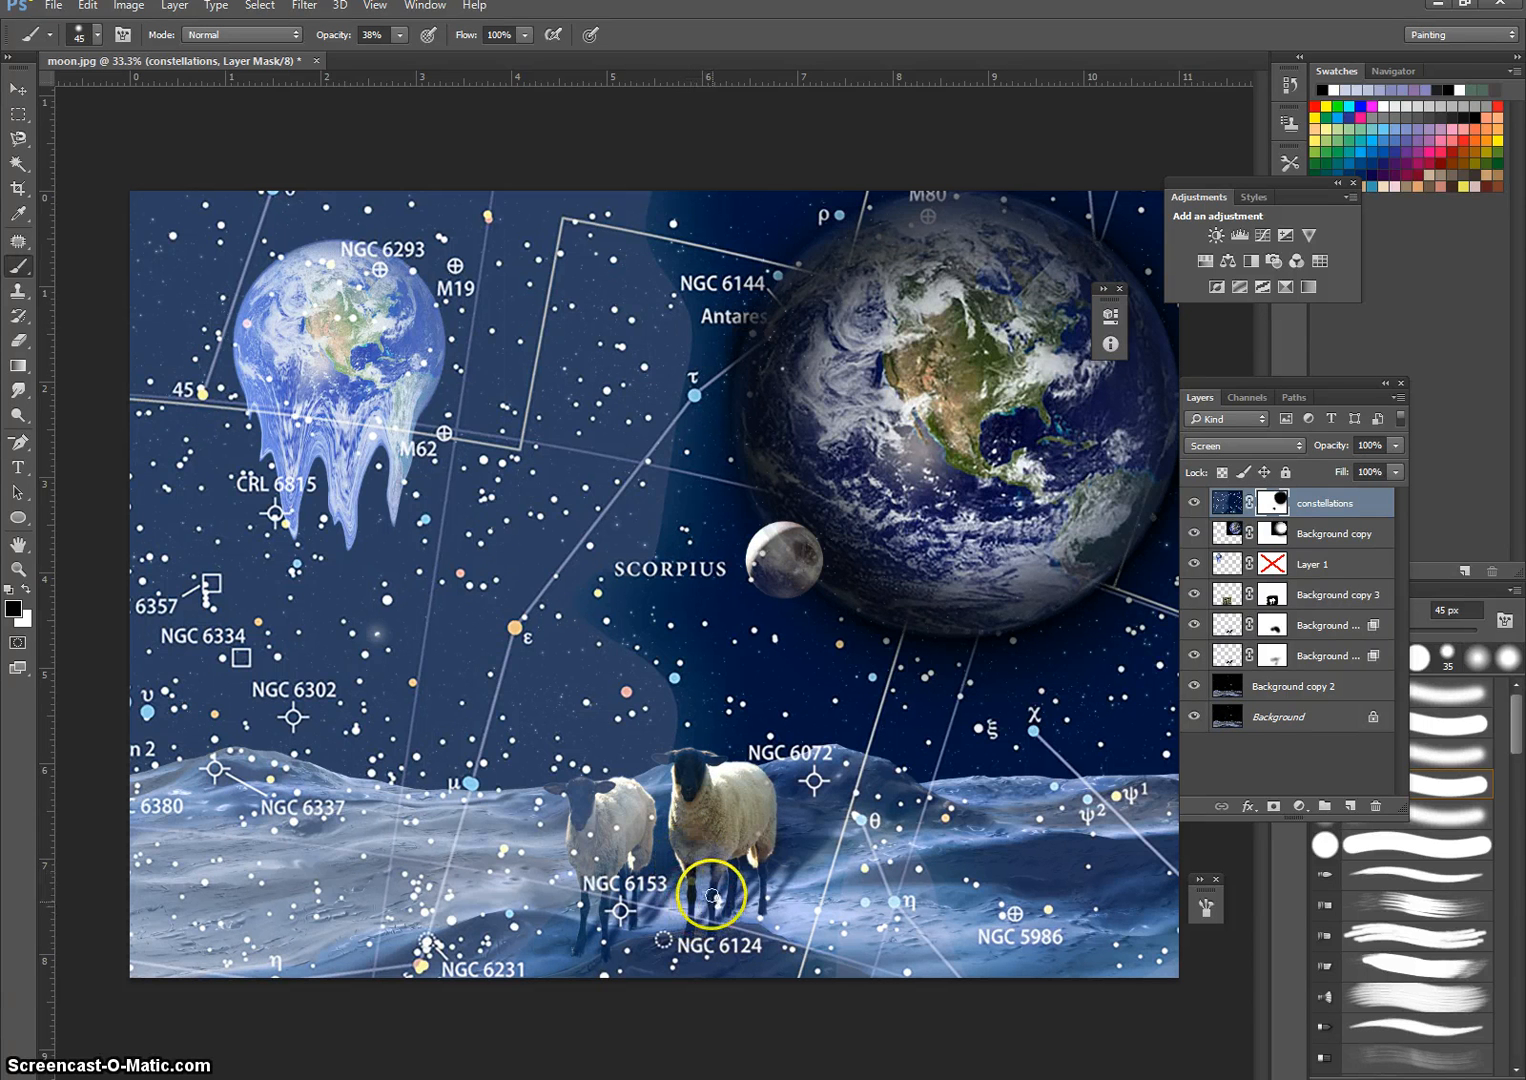
Enlarge the brush to 70 px and mask the star map over the larger sheep's head.
key("bracketright")
key("bracketright")
key("bracketright")
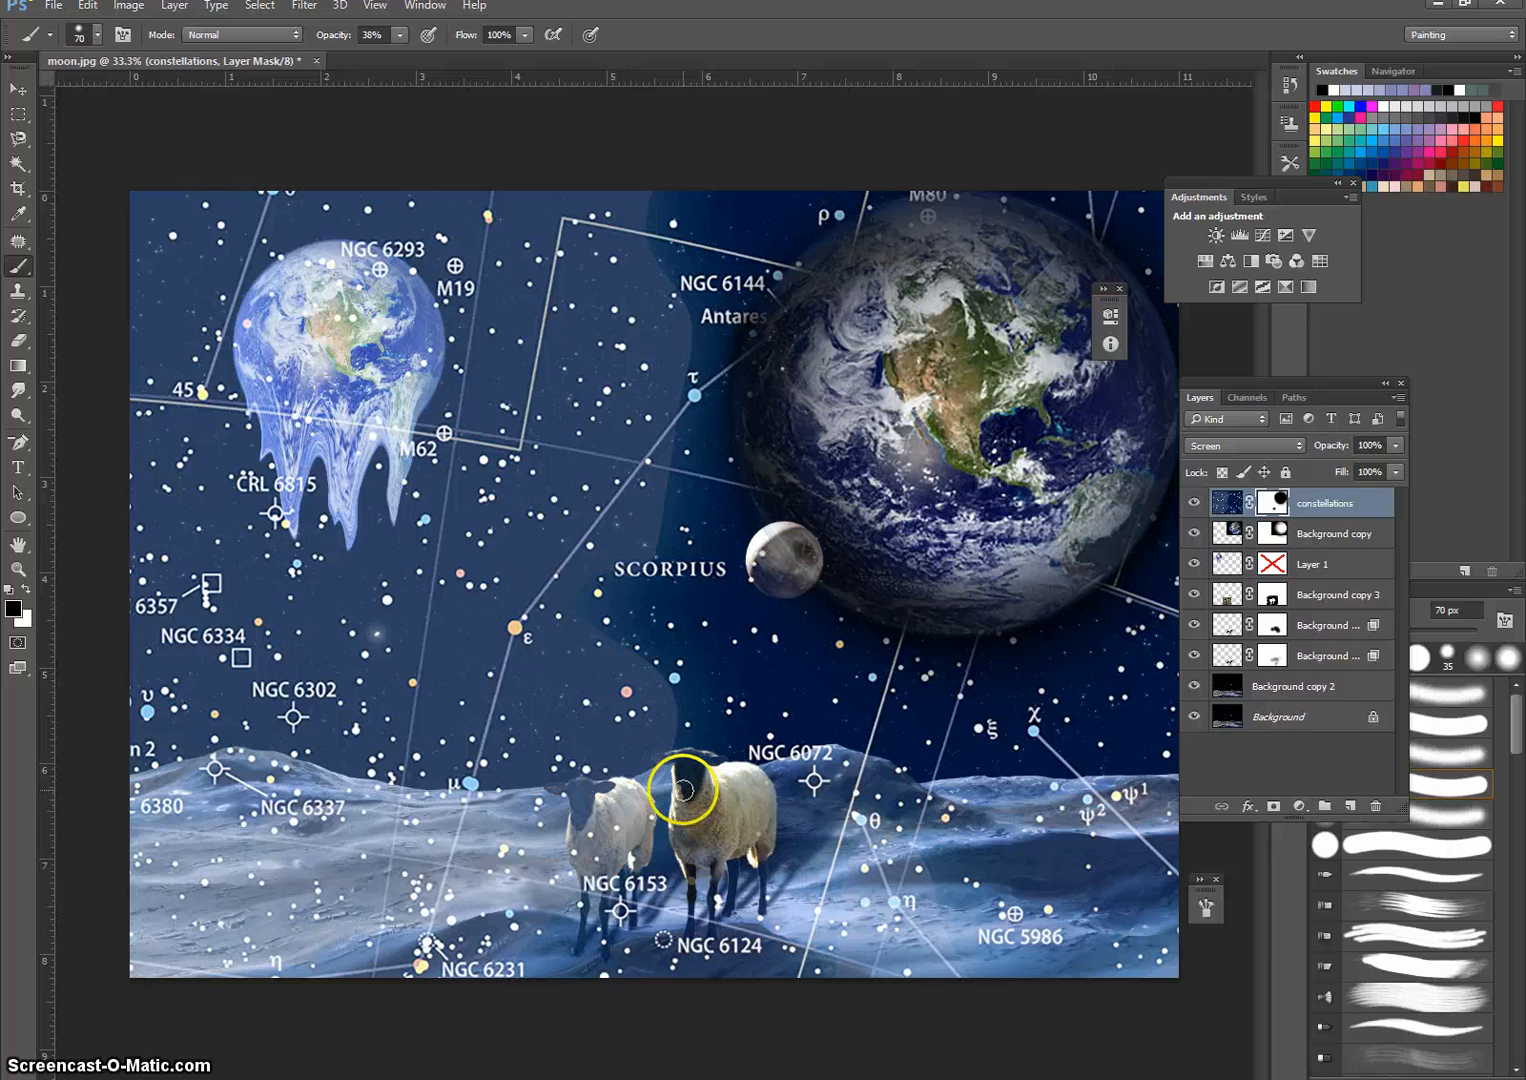
mouse_move(684, 788)
left_mouse_down()
mouse_move(708, 823)
mouse_move(721, 802)
mouse_move(736, 834)
mouse_move(709, 779)
left_mouse_up()
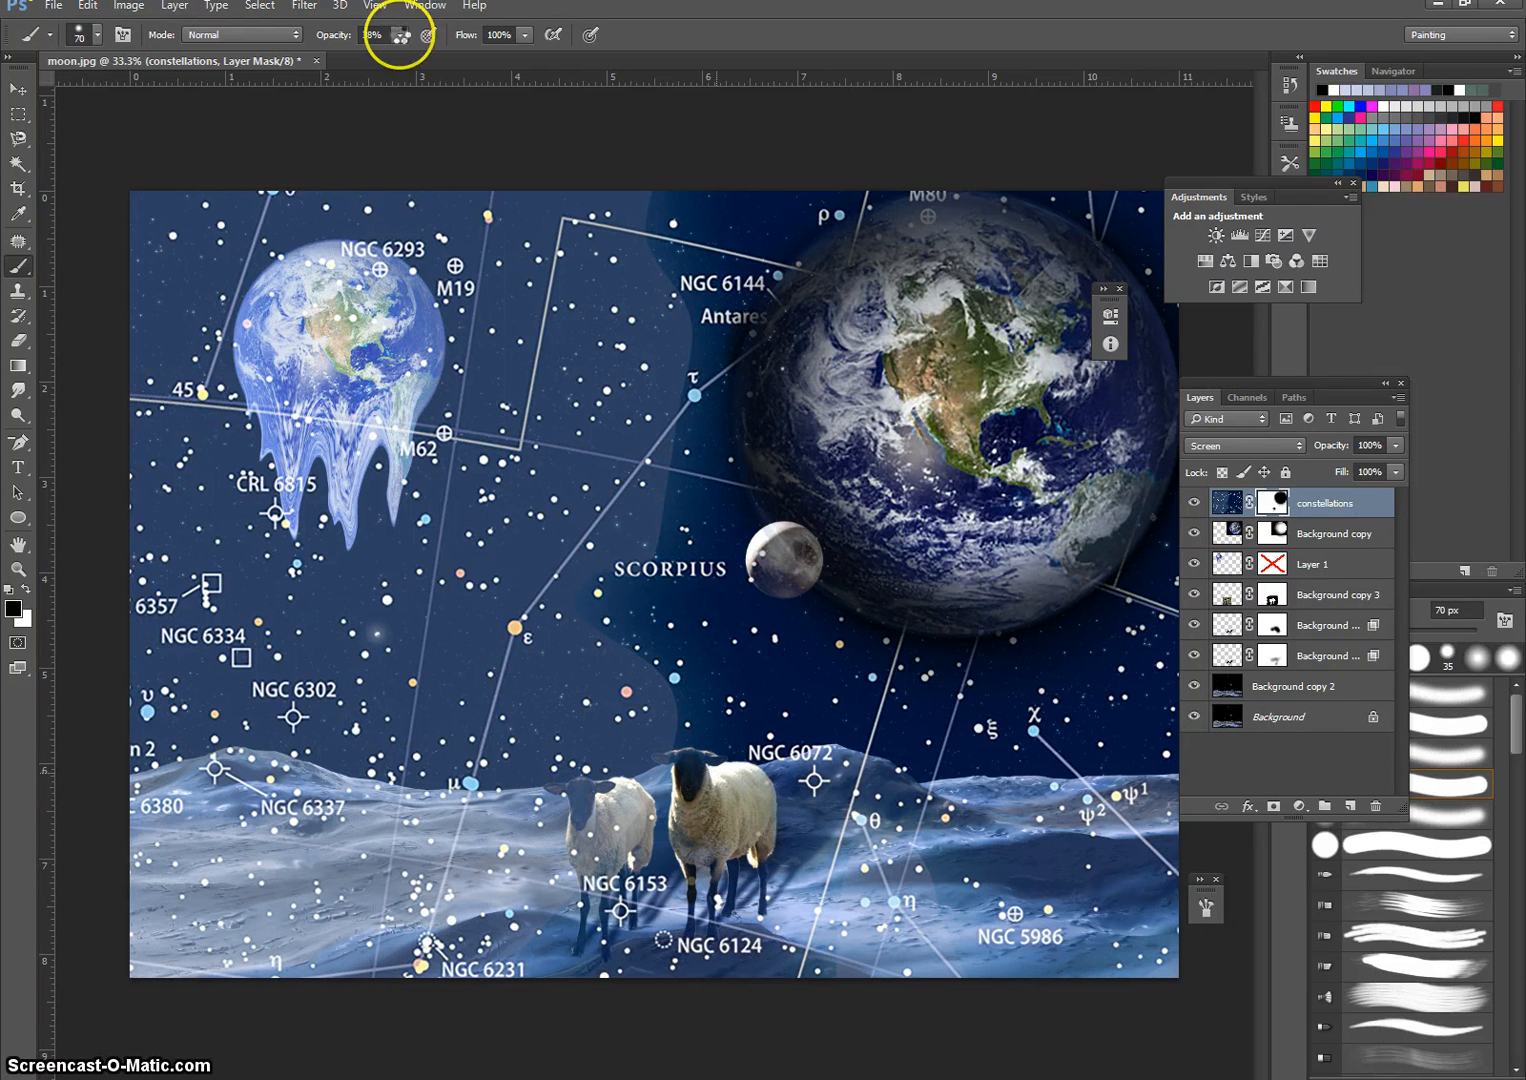
Enlarge the brush to 175 px at 100% opacity and mask a diagonal stroke through the stars below the melting Earth.
key("bracketright")
key("bracketright")
key("bracketright")
key("bracketright")
key("bracketright")
key("bracketright")
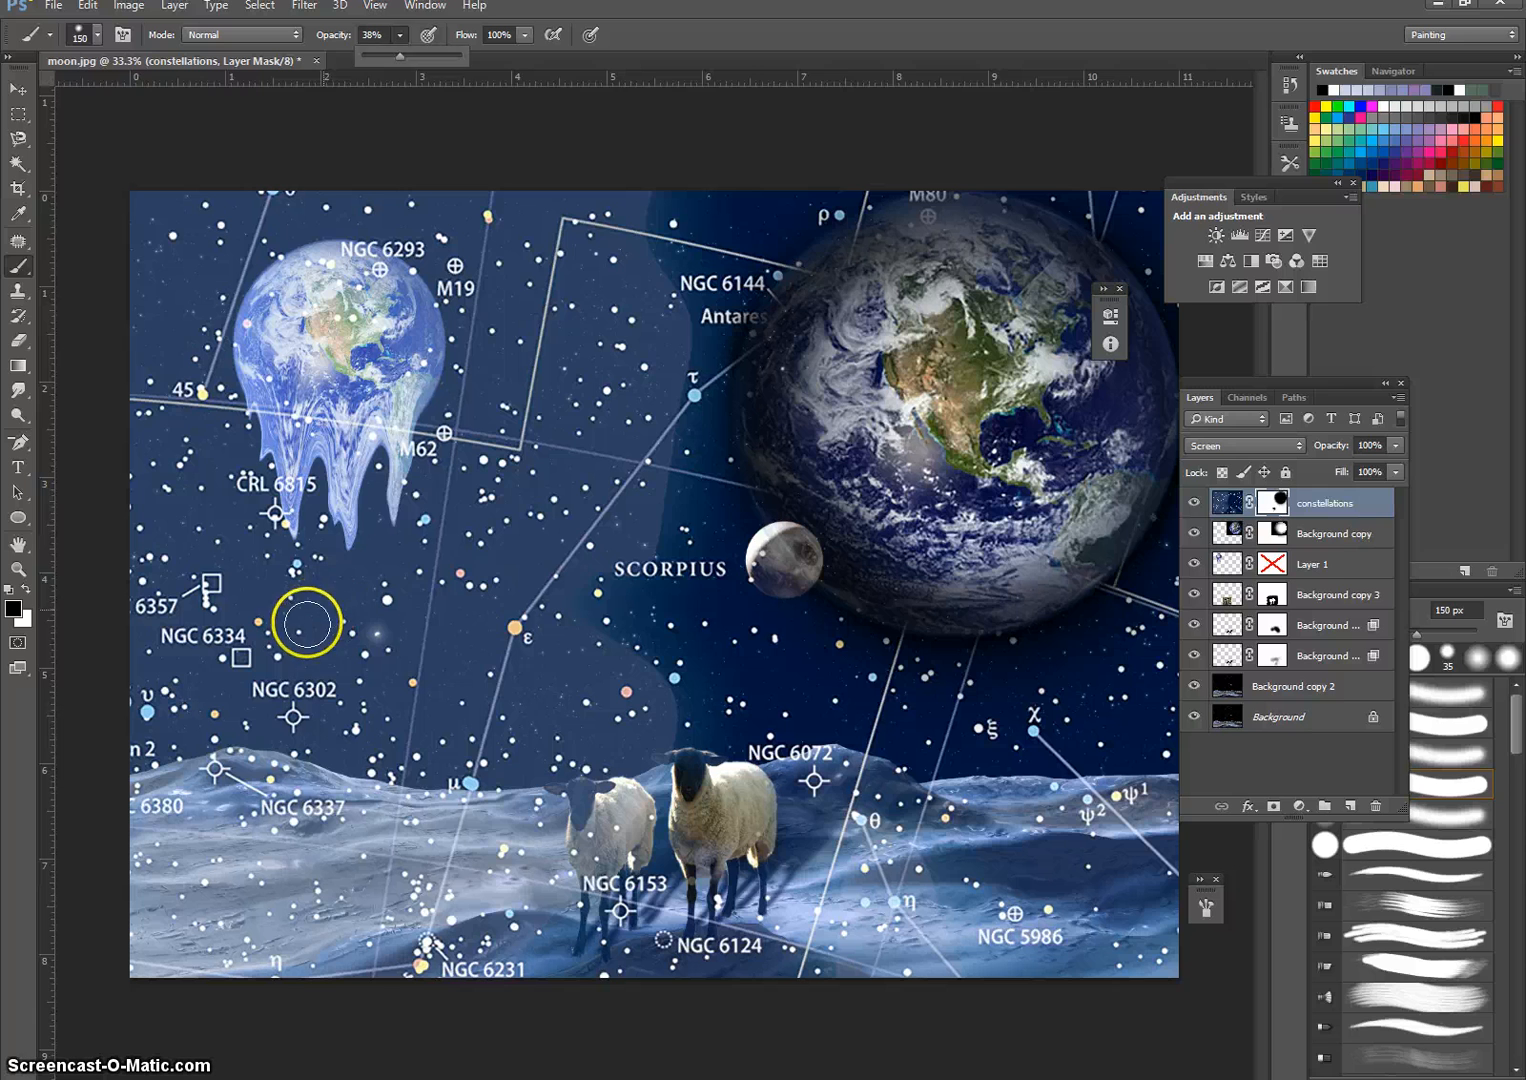
left_click_drag(399, 35, 518, 41)
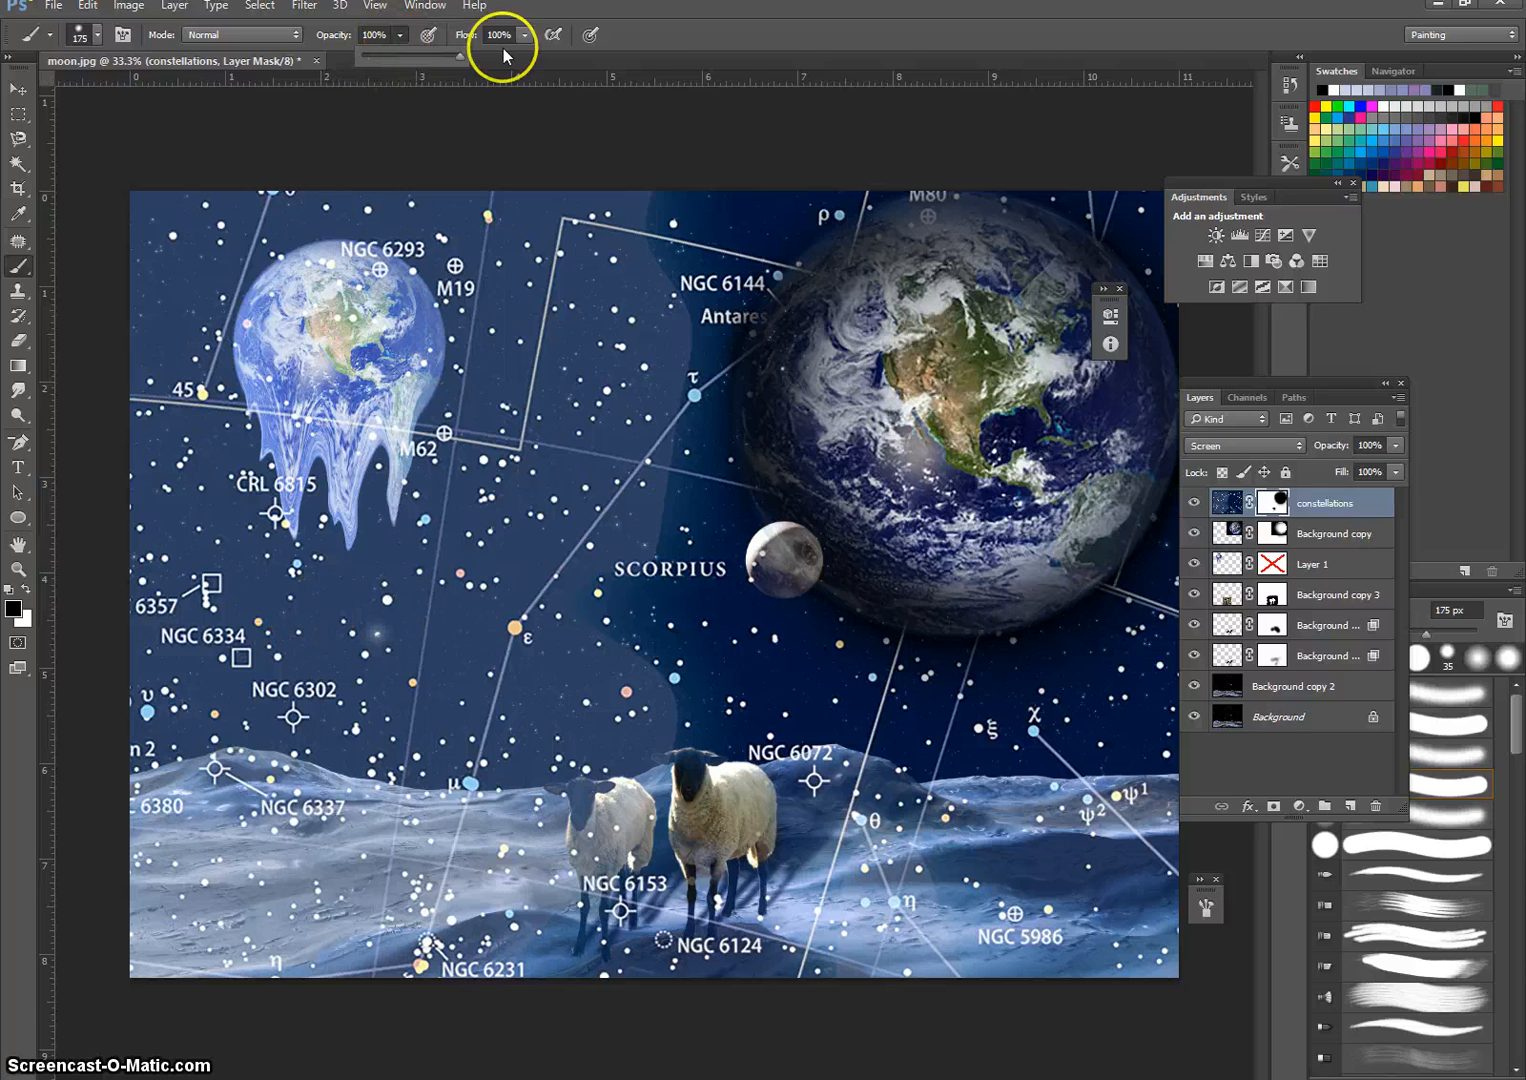
left_click_drag(296, 658, 520, 484)
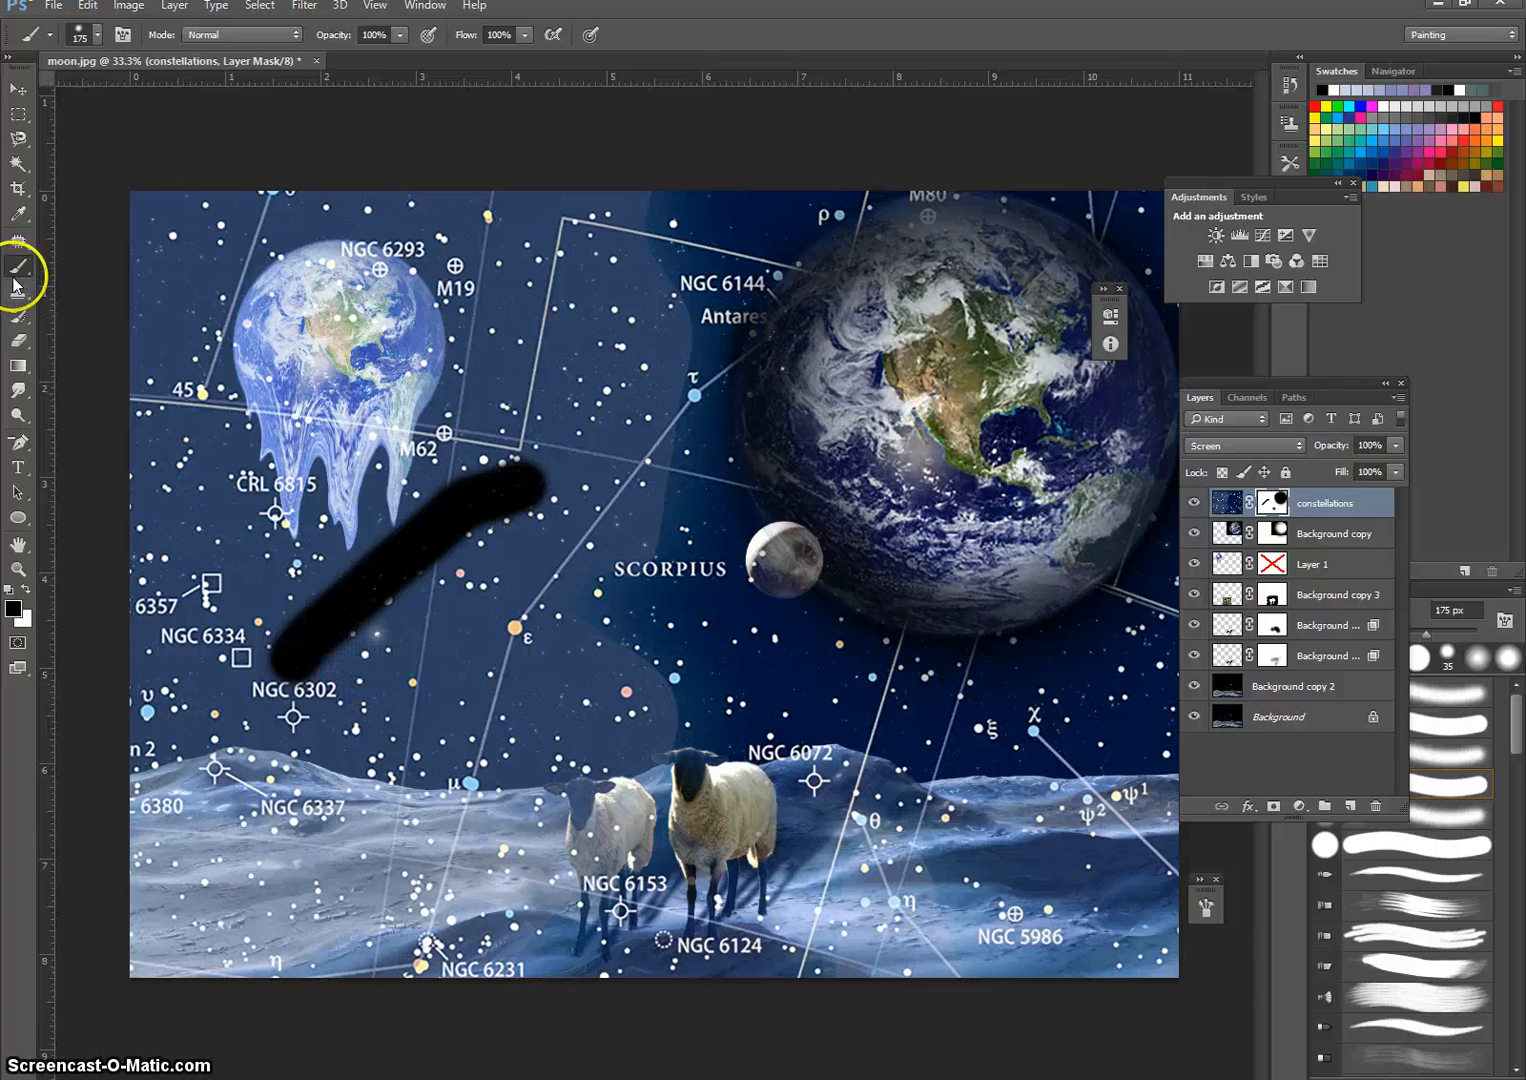
Restore the star map along the diagonal stroke by painting the mask white with a 400 px brush.
left_click(27, 590)
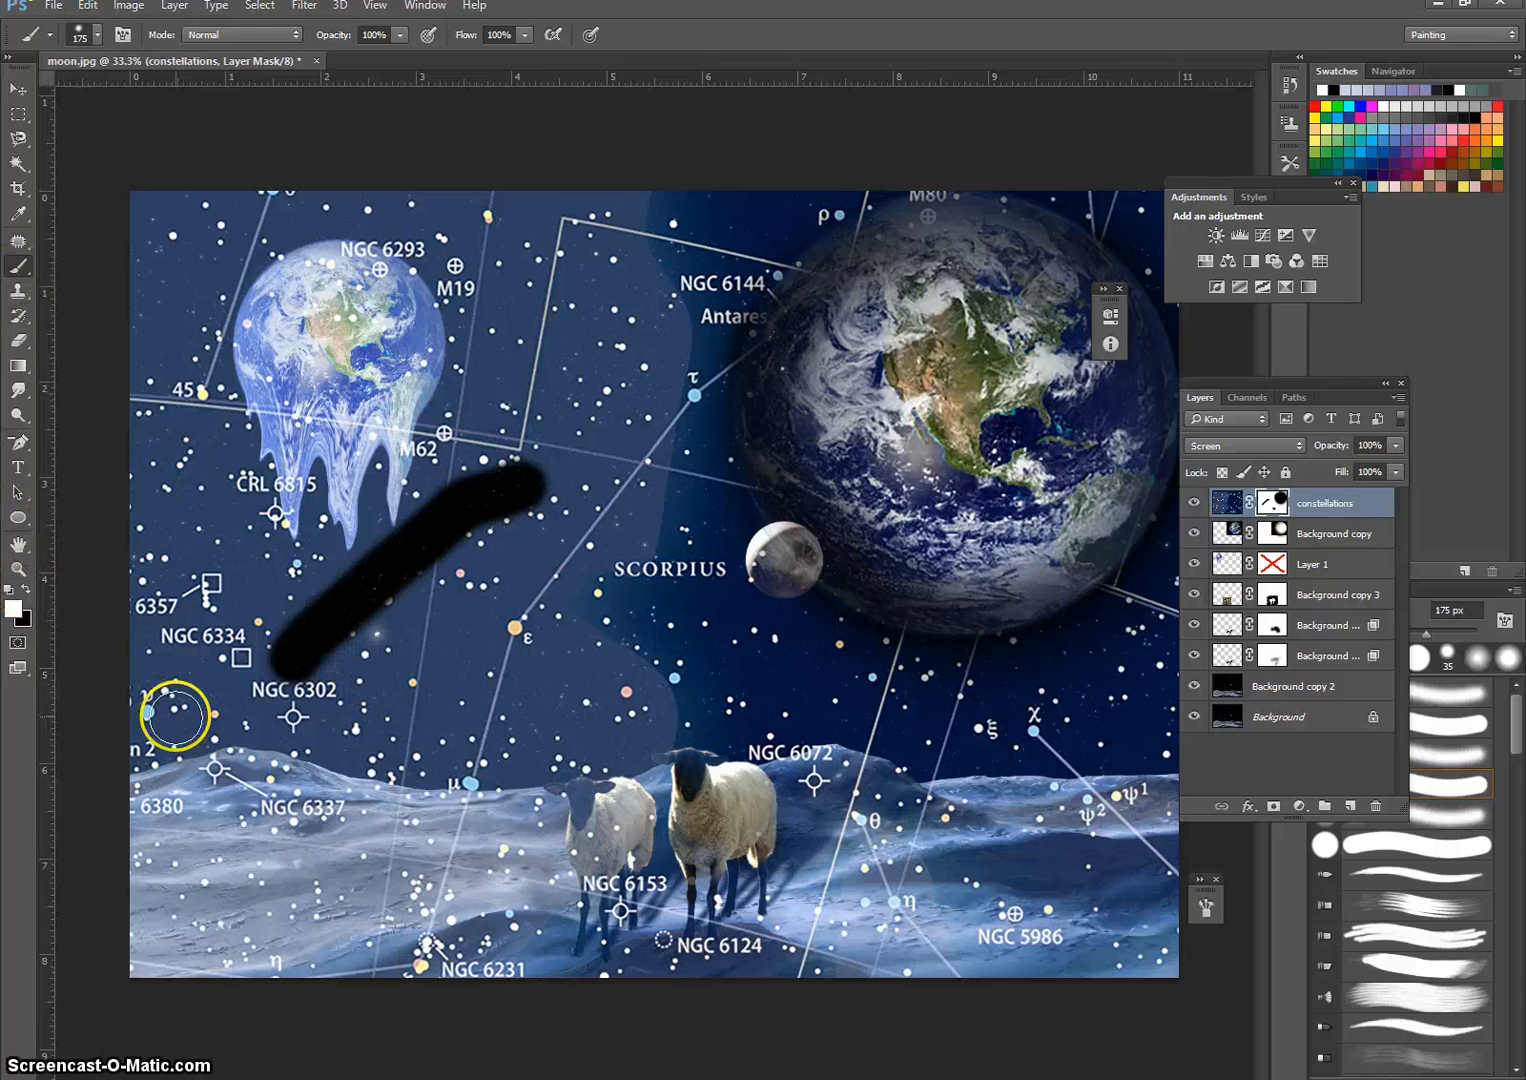
key("bracketright")
key("bracketright")
key("bracketright")
key("bracketright")
left_click_drag(245, 702, 487, 511)
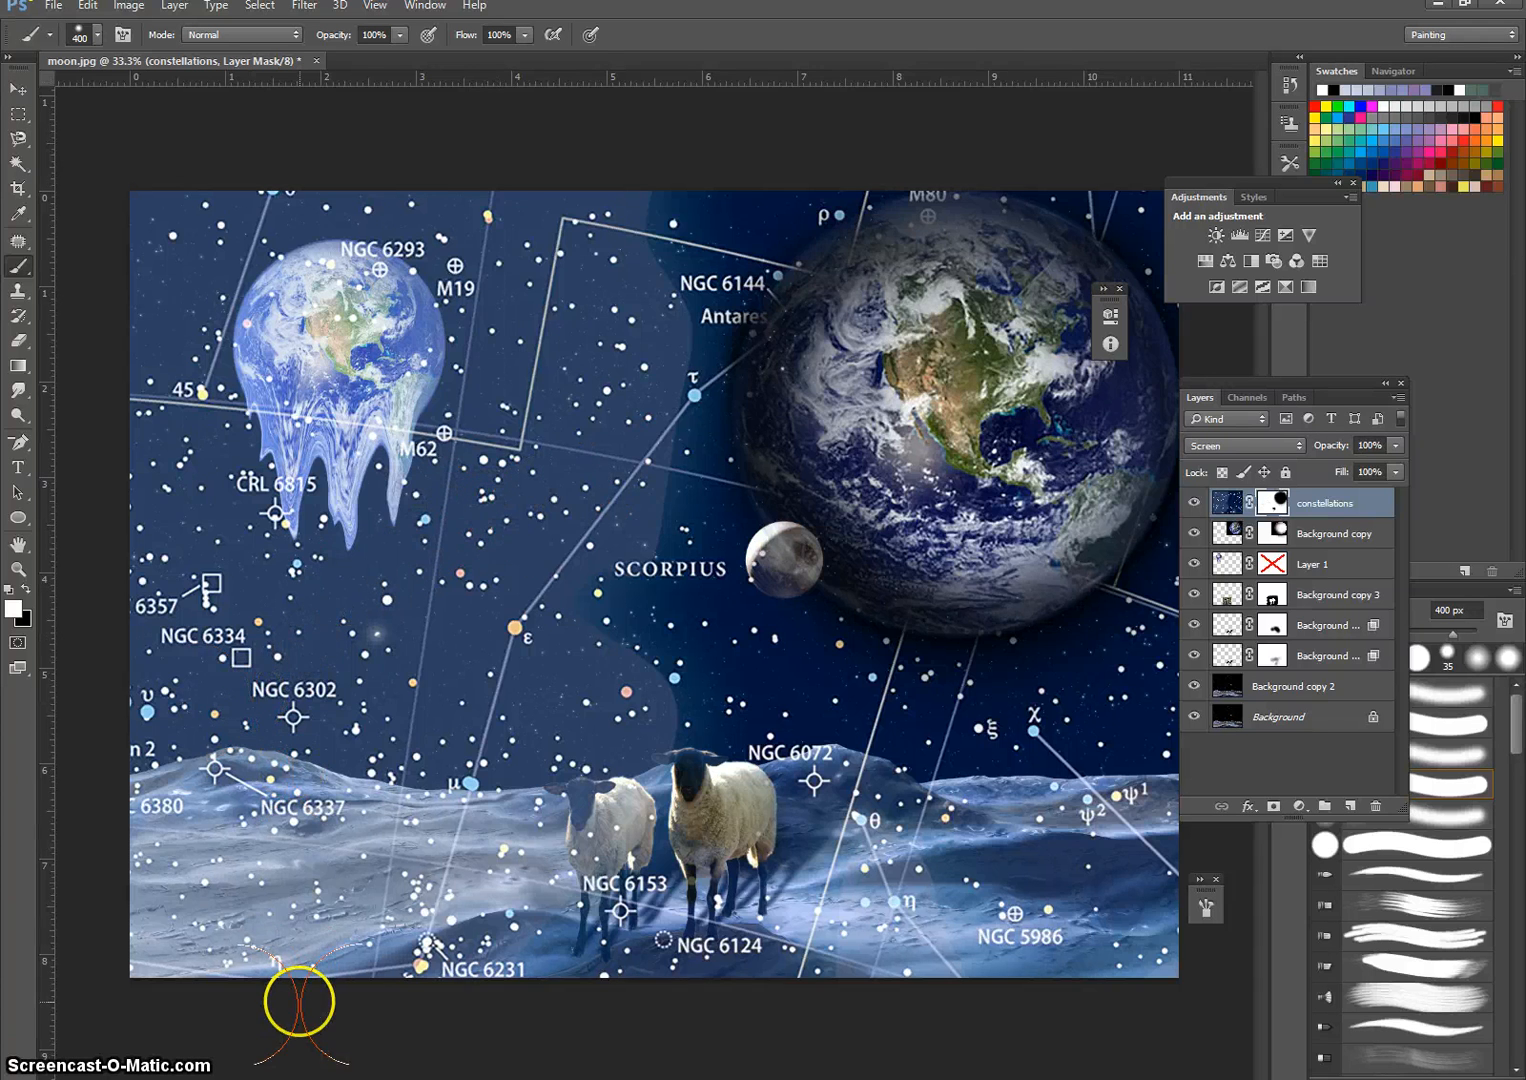
Fade the star map between the large Earth and the sheep with a soft black 600 px brush at 19% opacity on the mask.
key("ctrl+minus")
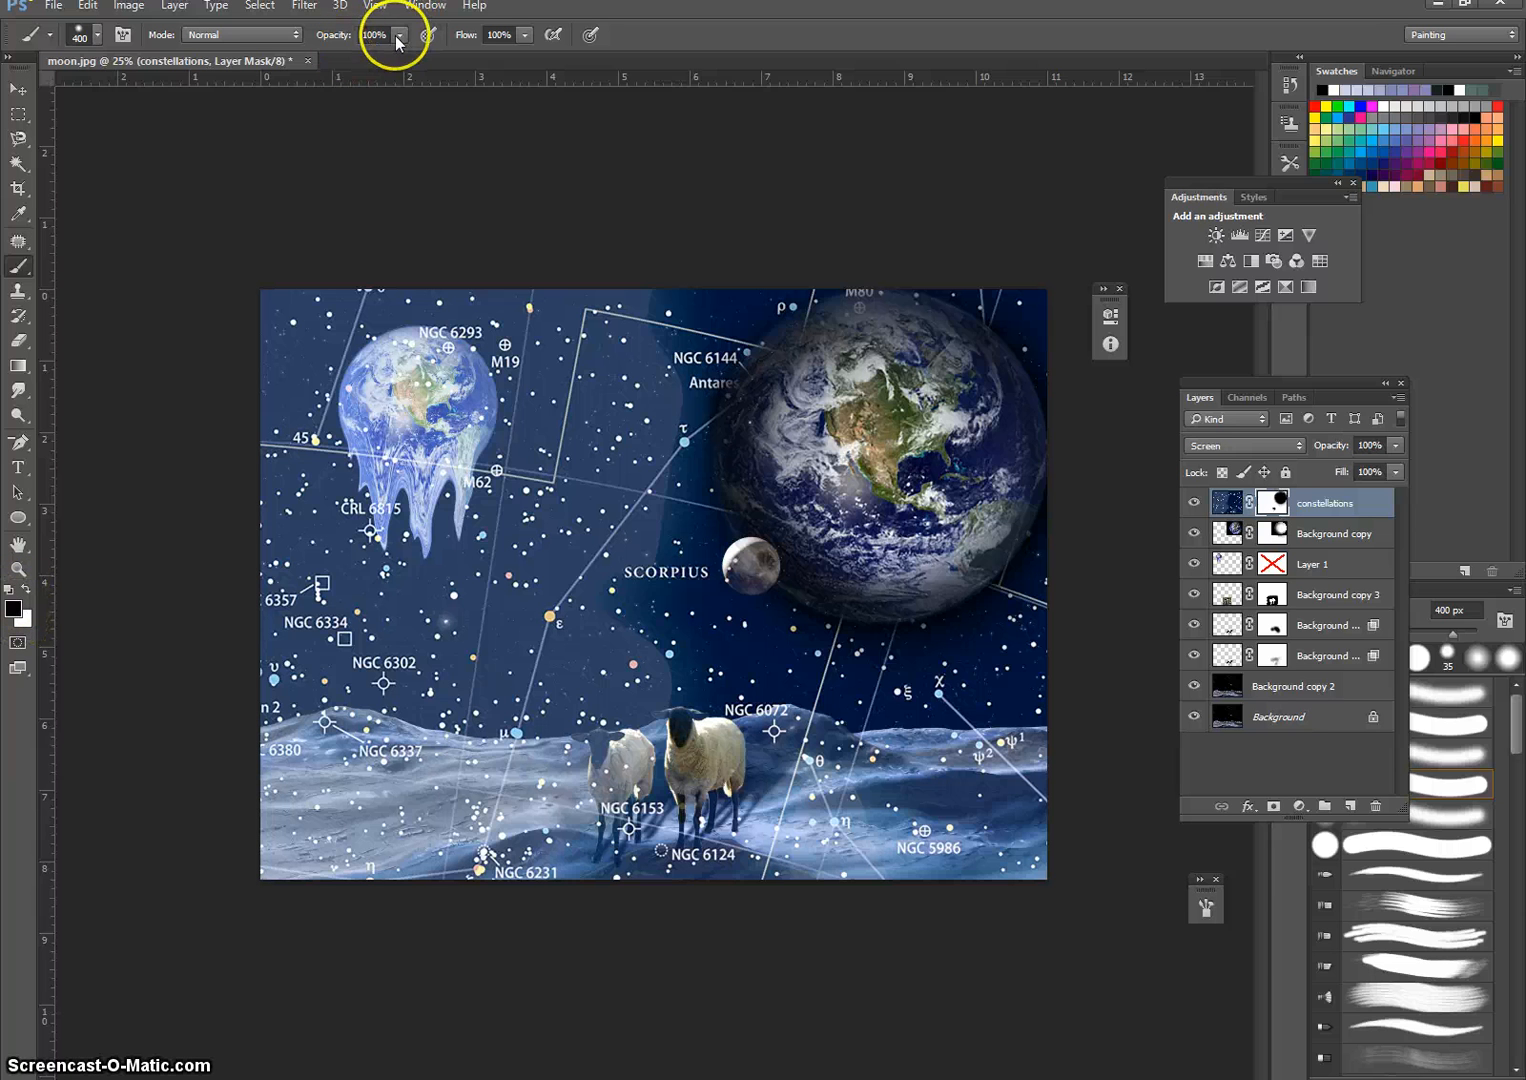
left_click_drag(399, 58, 321, 57)
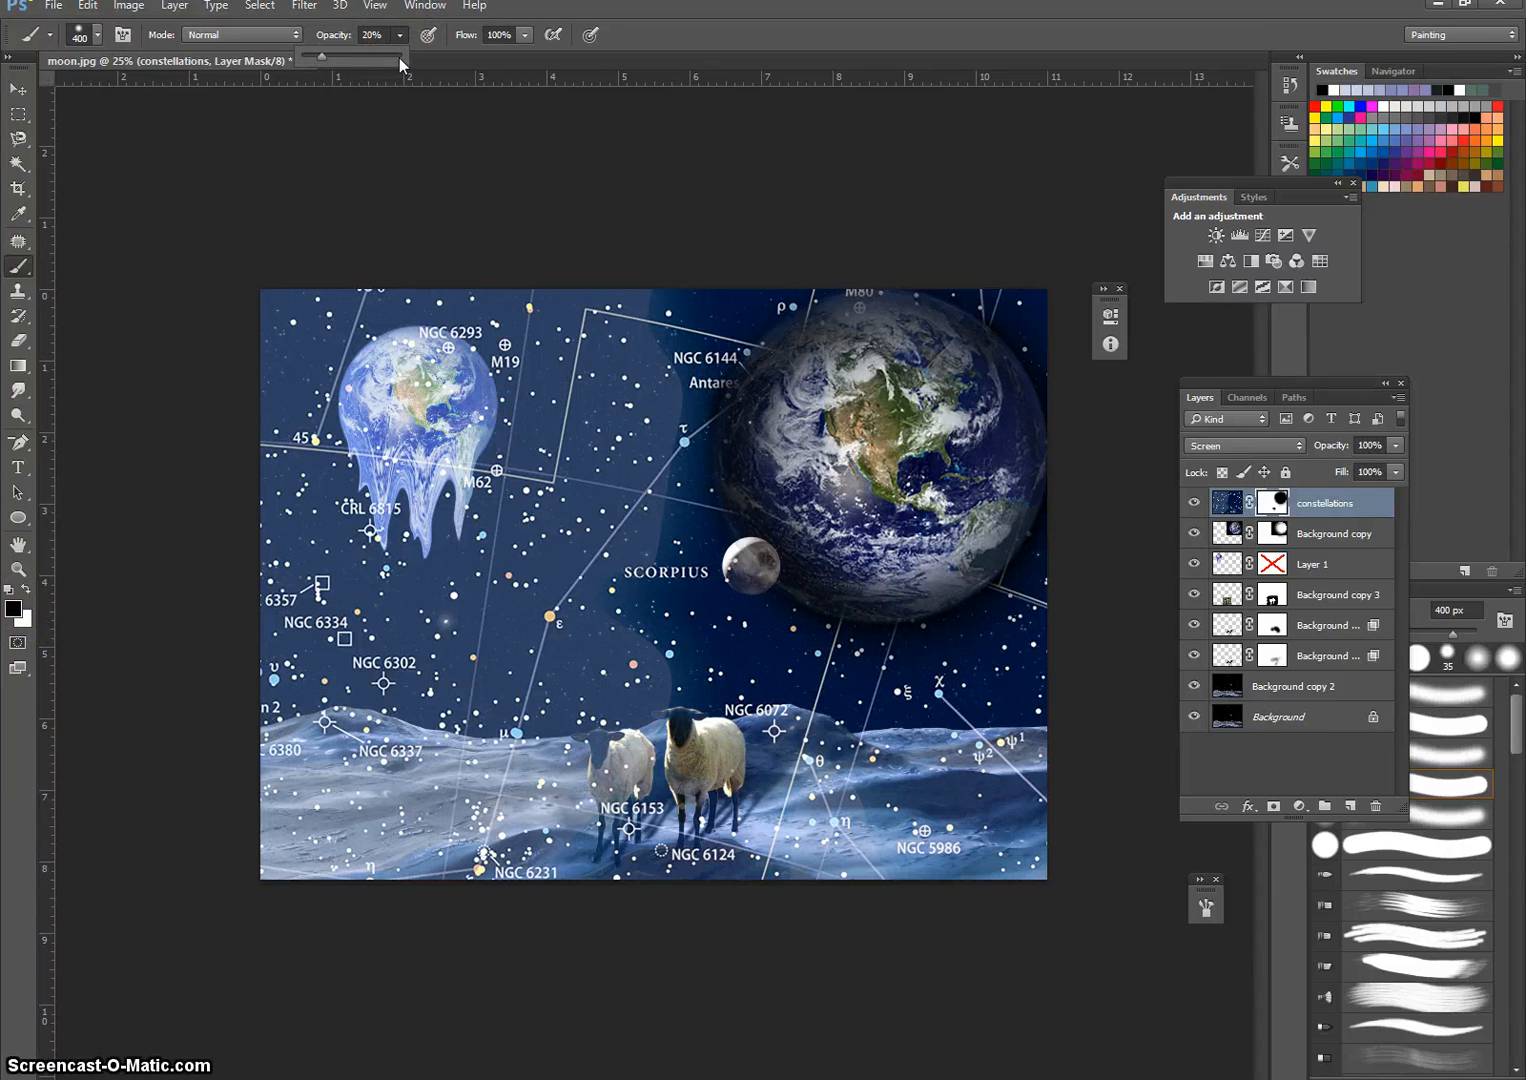
left_click(96, 44)
left_click(101, 222)
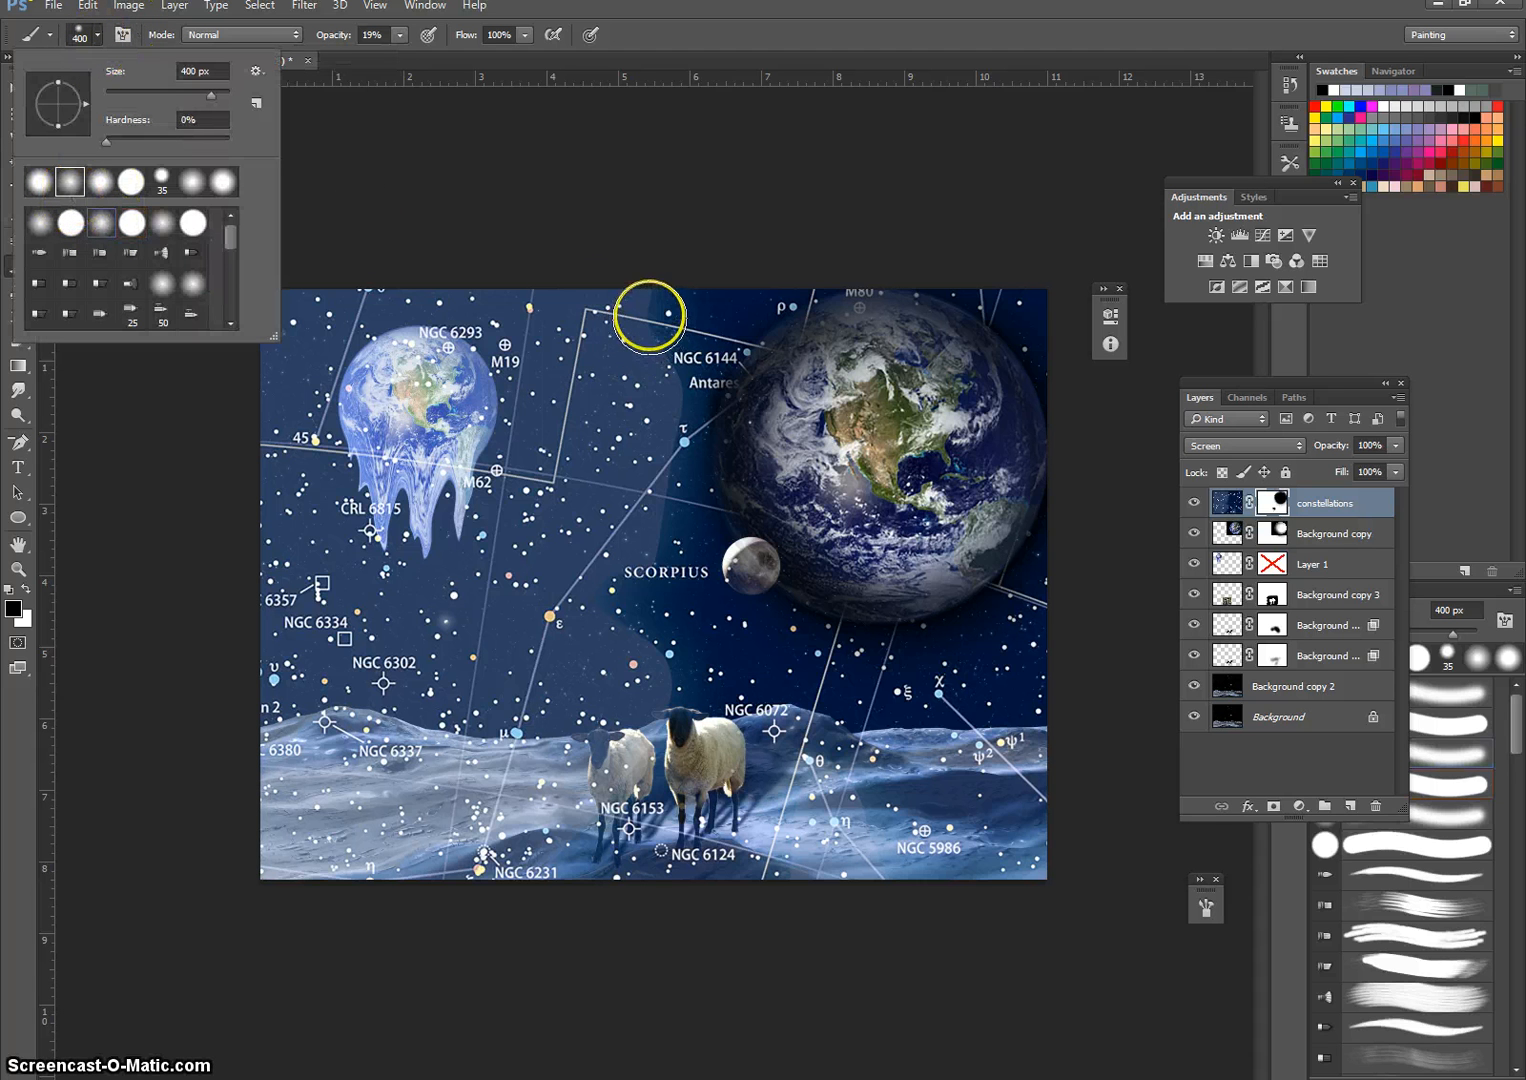
left_click(648, 316)
key("bracketright")
key("bracketright")
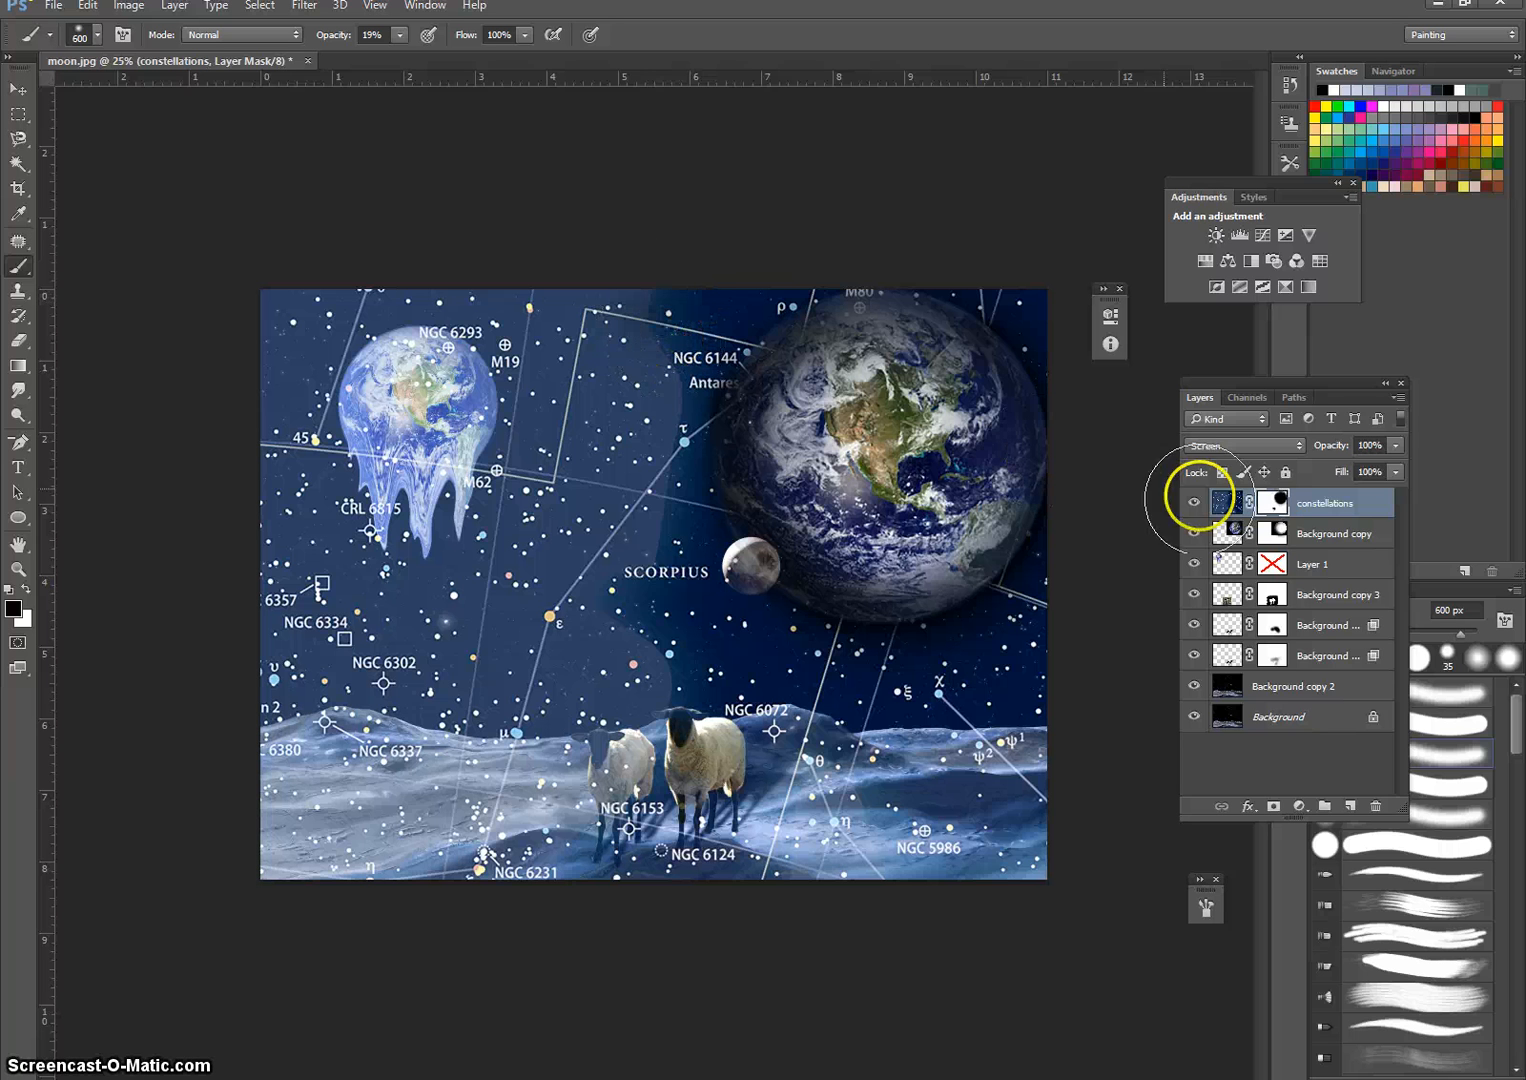
left_click(1226, 502)
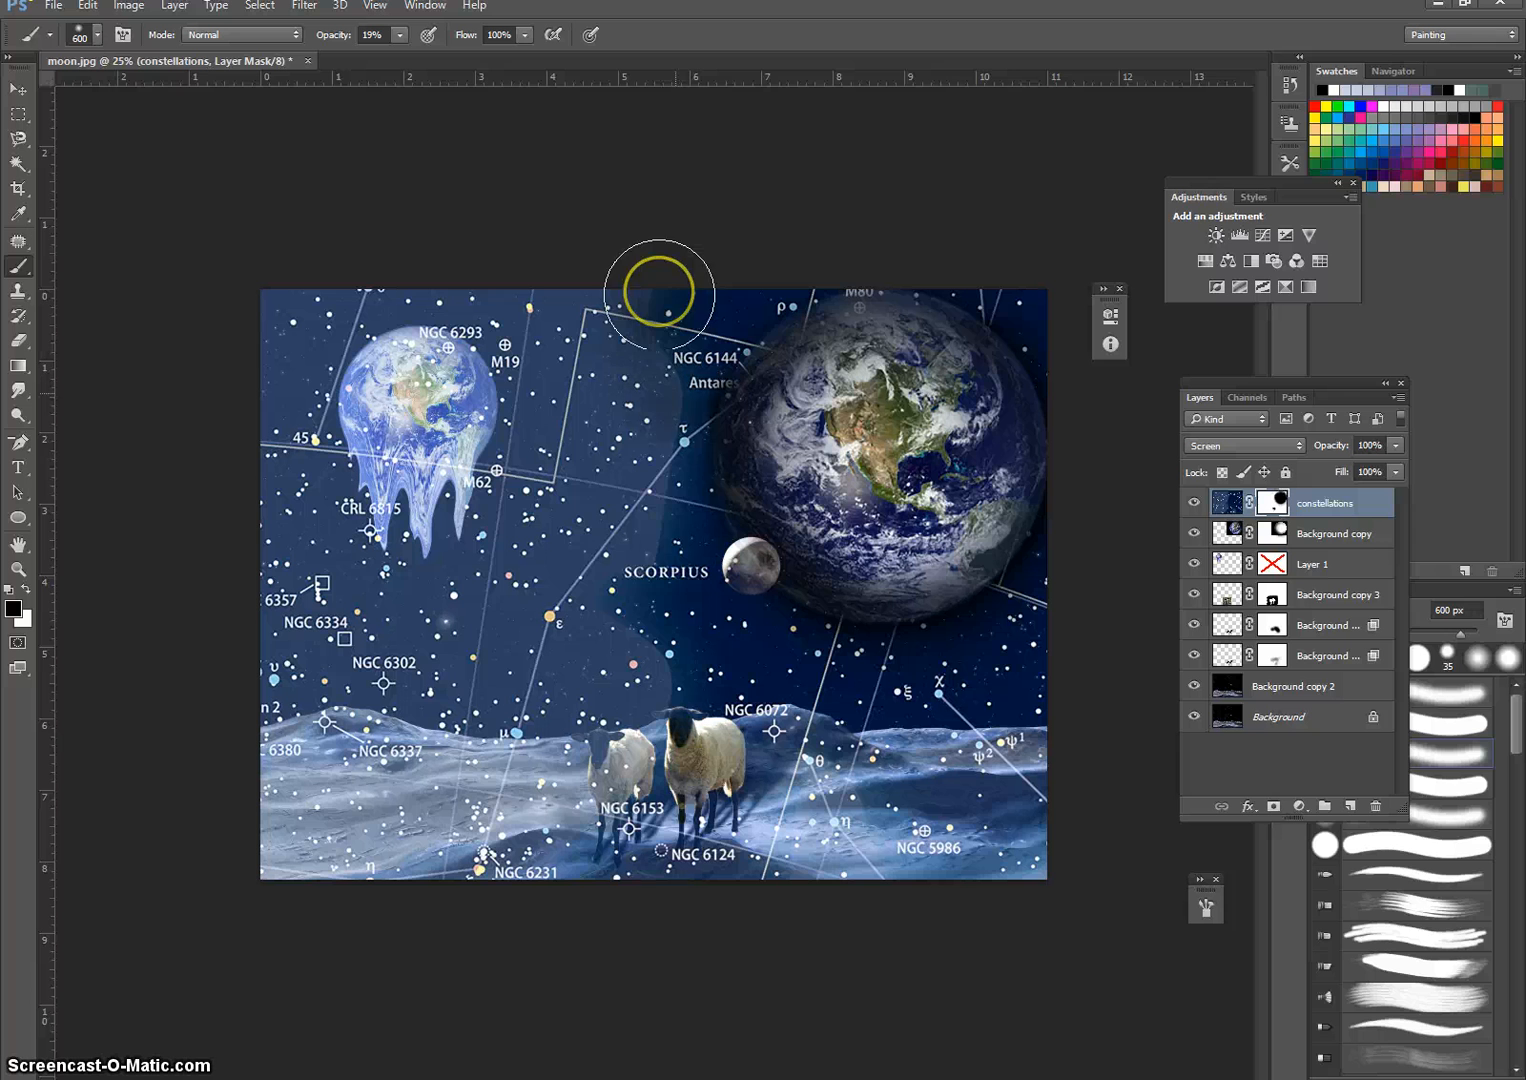
mouse_move(659, 293)
left_mouse_down()
mouse_move(670, 485)
mouse_move(704, 377)
mouse_move(714, 462)
mouse_move(699, 237)
mouse_move(698, 379)
mouse_move(681, 297)
mouse_move(776, 268)
mouse_move(651, 627)
mouse_move(665, 611)
mouse_move(699, 490)
mouse_move(667, 597)
mouse_move(697, 425)
mouse_move(688, 485)
mouse_move(621, 623)
mouse_move(676, 455)
mouse_move(687, 518)
mouse_move(799, 674)
mouse_move(656, 620)
mouse_move(732, 727)
mouse_move(681, 648)
mouse_move(691, 676)
mouse_move(679, 601)
mouse_move(683, 648)
mouse_move(769, 712)
left_mouse_up()
Soften the star map's fade across the sky and moon surface with a 700 px brush at 8% opacity.
key("bracketright")
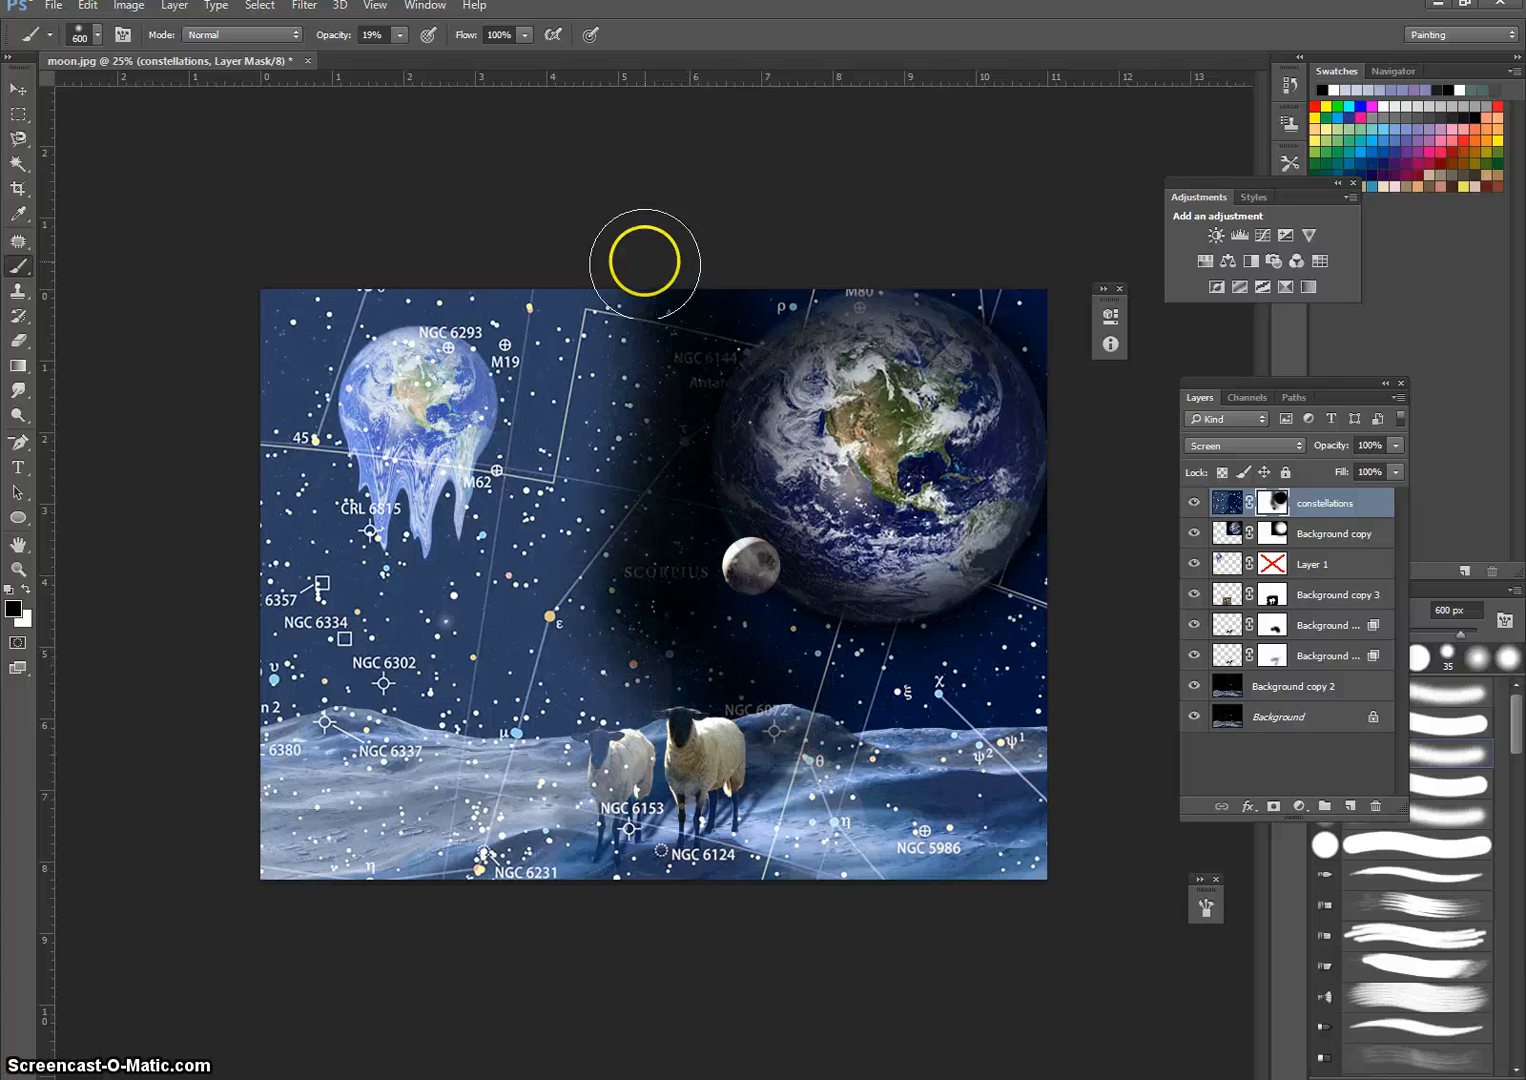
left_click(399, 34)
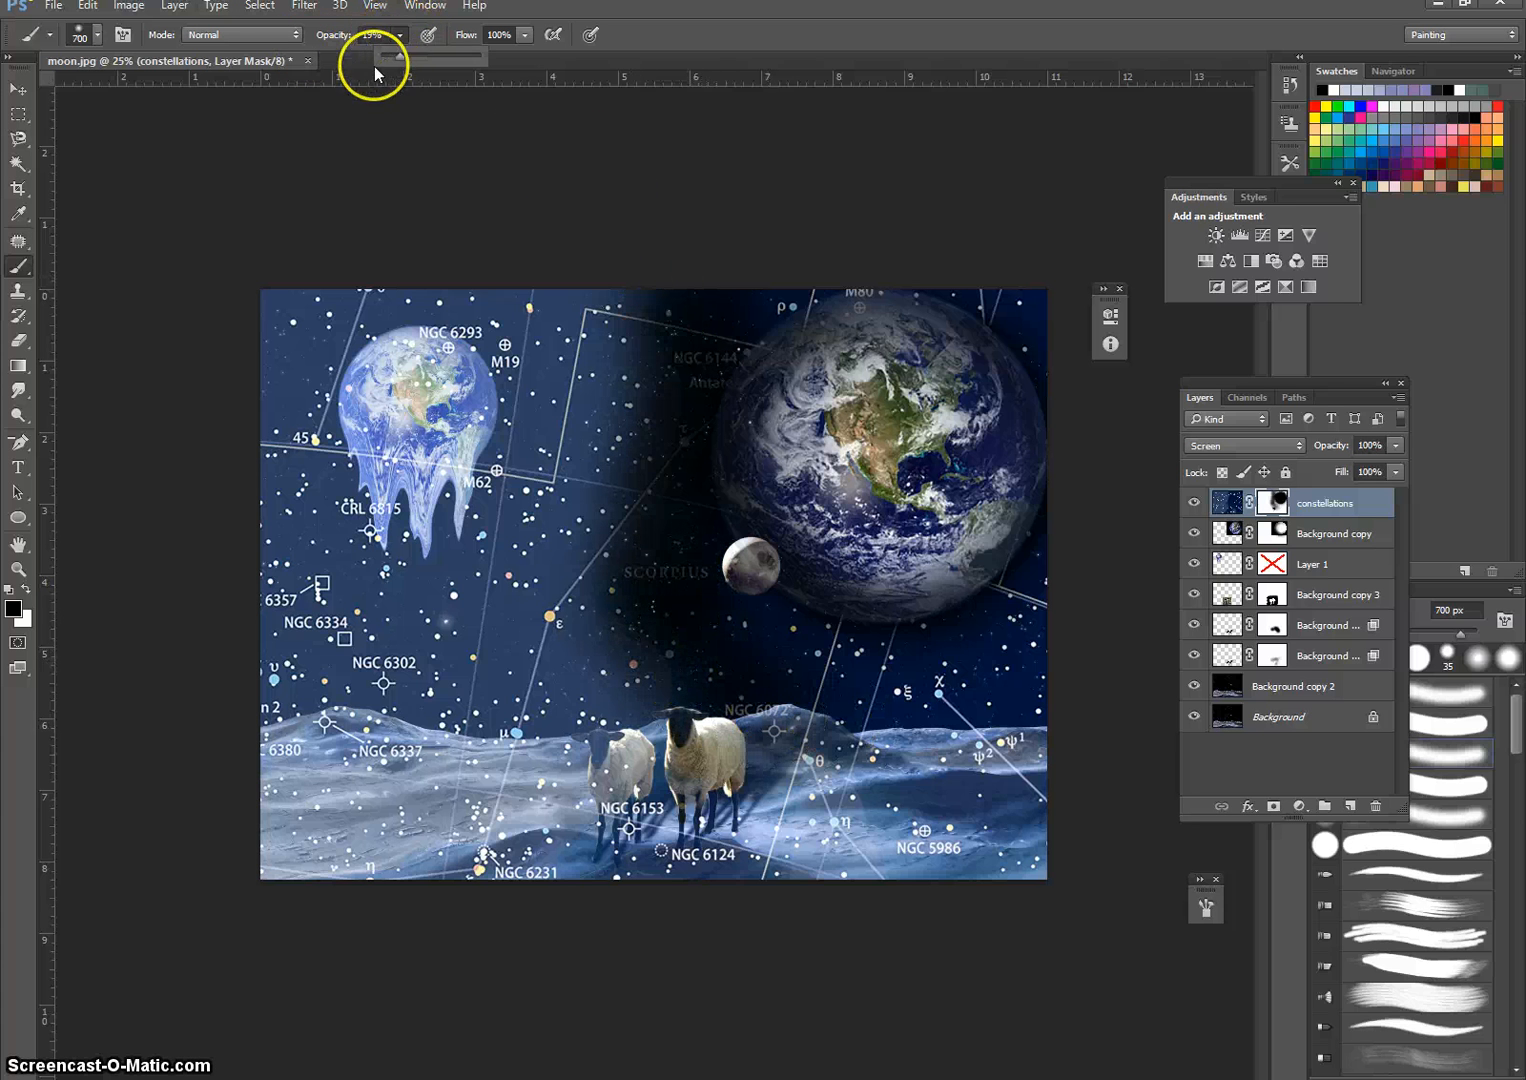
left_click_drag(375, 55, 388, 55)
mouse_move(545, 135)
left_mouse_down()
mouse_move(664, 579)
mouse_move(664, 221)
mouse_move(664, 436)
mouse_move(715, 308)
mouse_move(845, 255)
mouse_move(817, 330)
mouse_move(739, 405)
left_mouse_up()
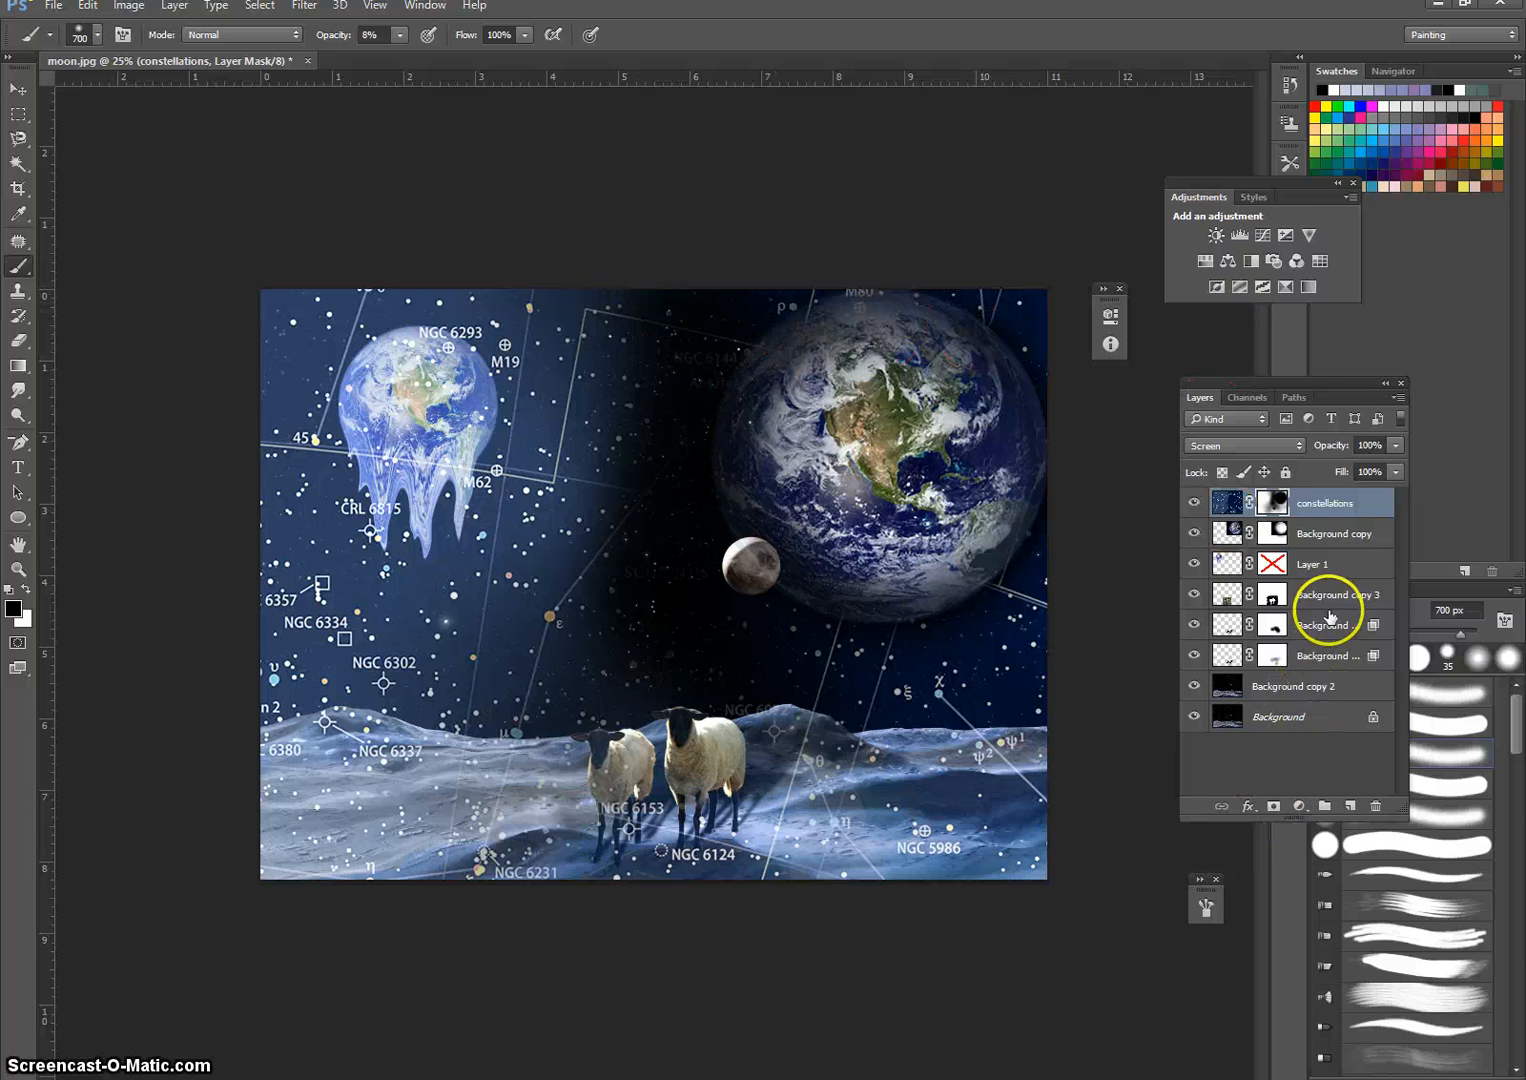
left_click(942, 399)
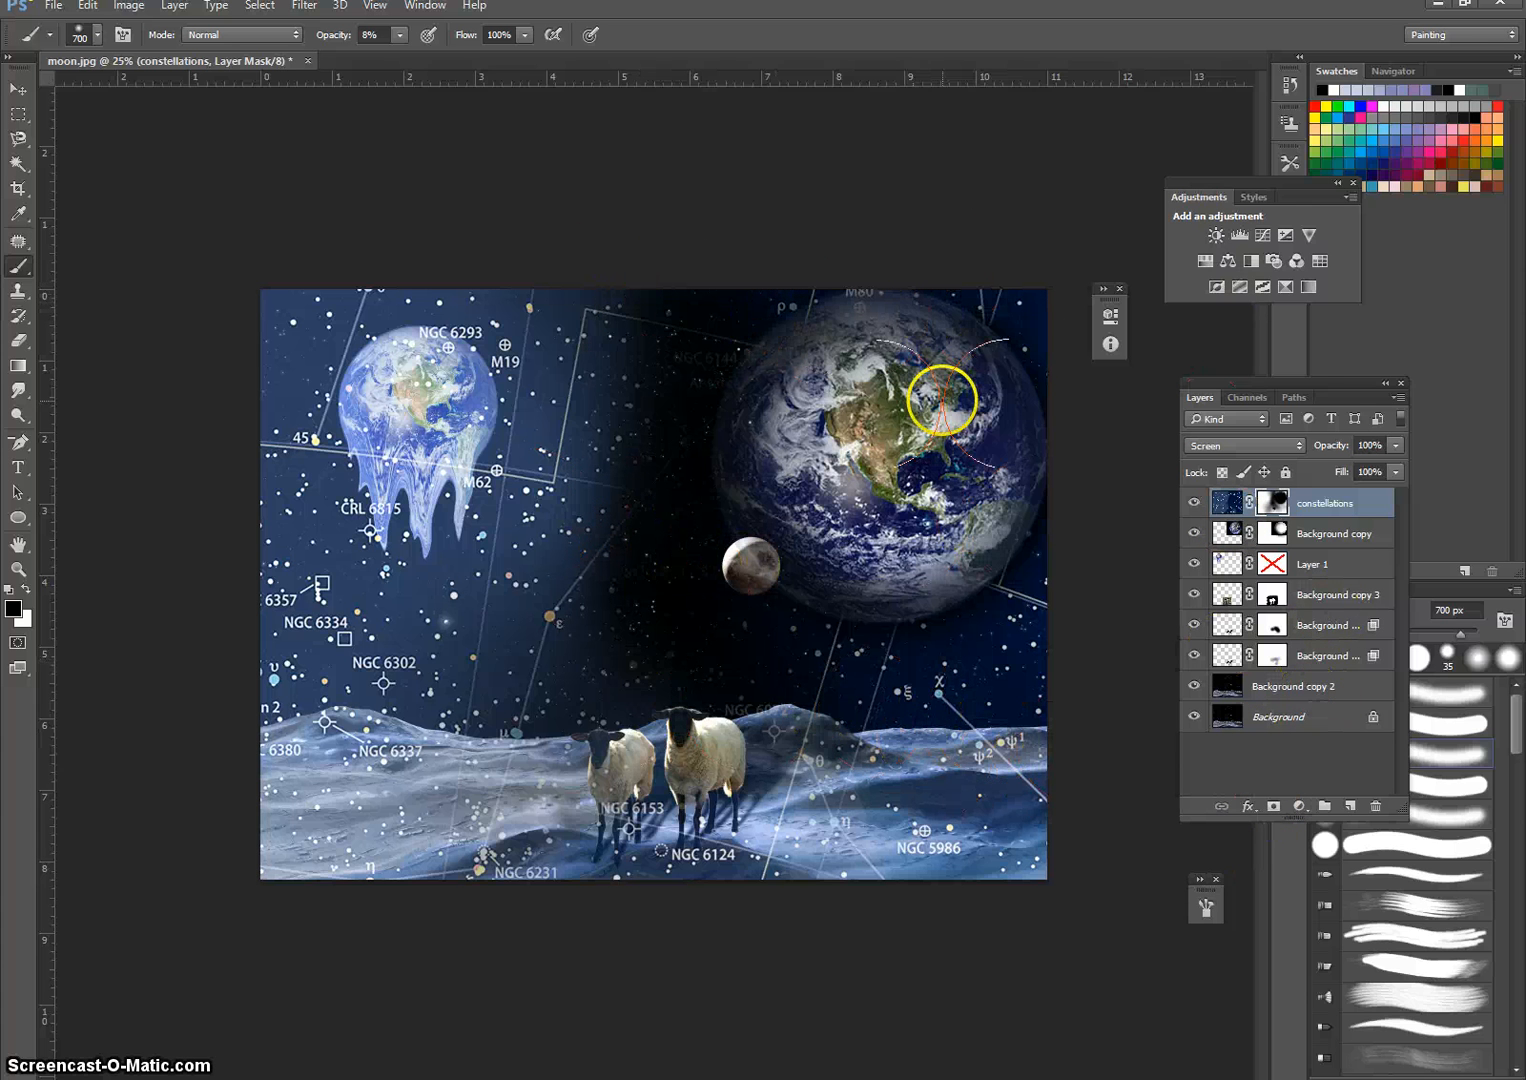
left_click(647, 490)
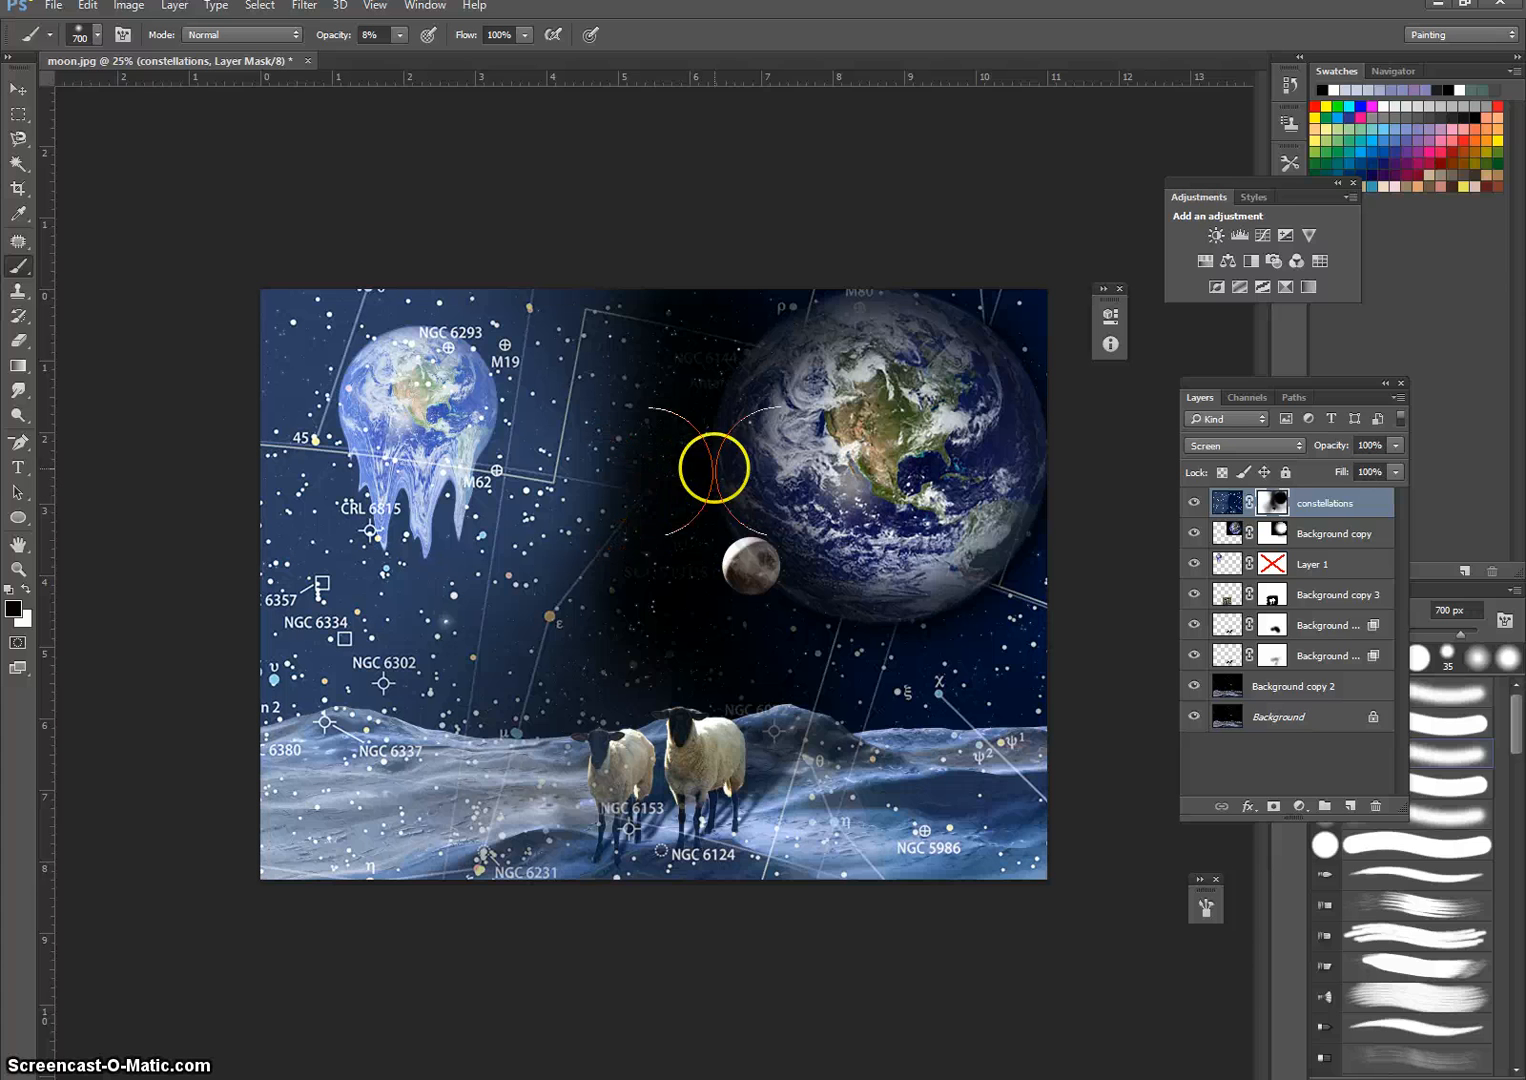
left_click(756, 678)
left_click(1111, 575)
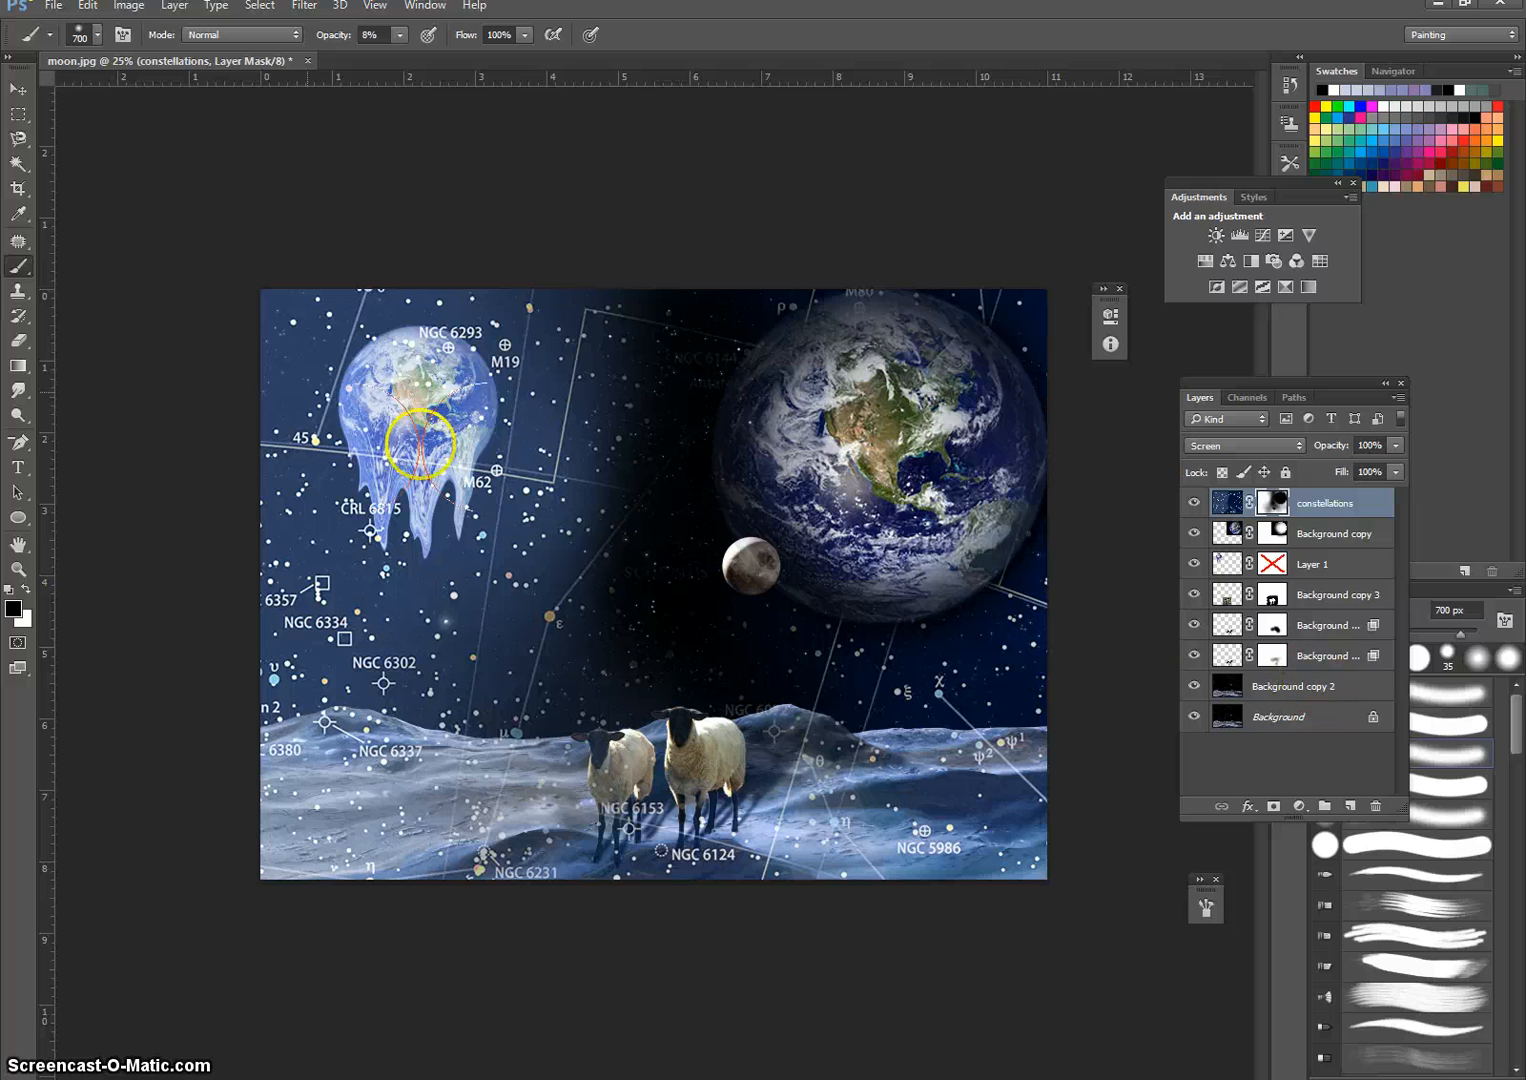
Cycle through blend modes on the melting Earth in Layer 1 and settle on Hard Light.
left_click(1229, 567)
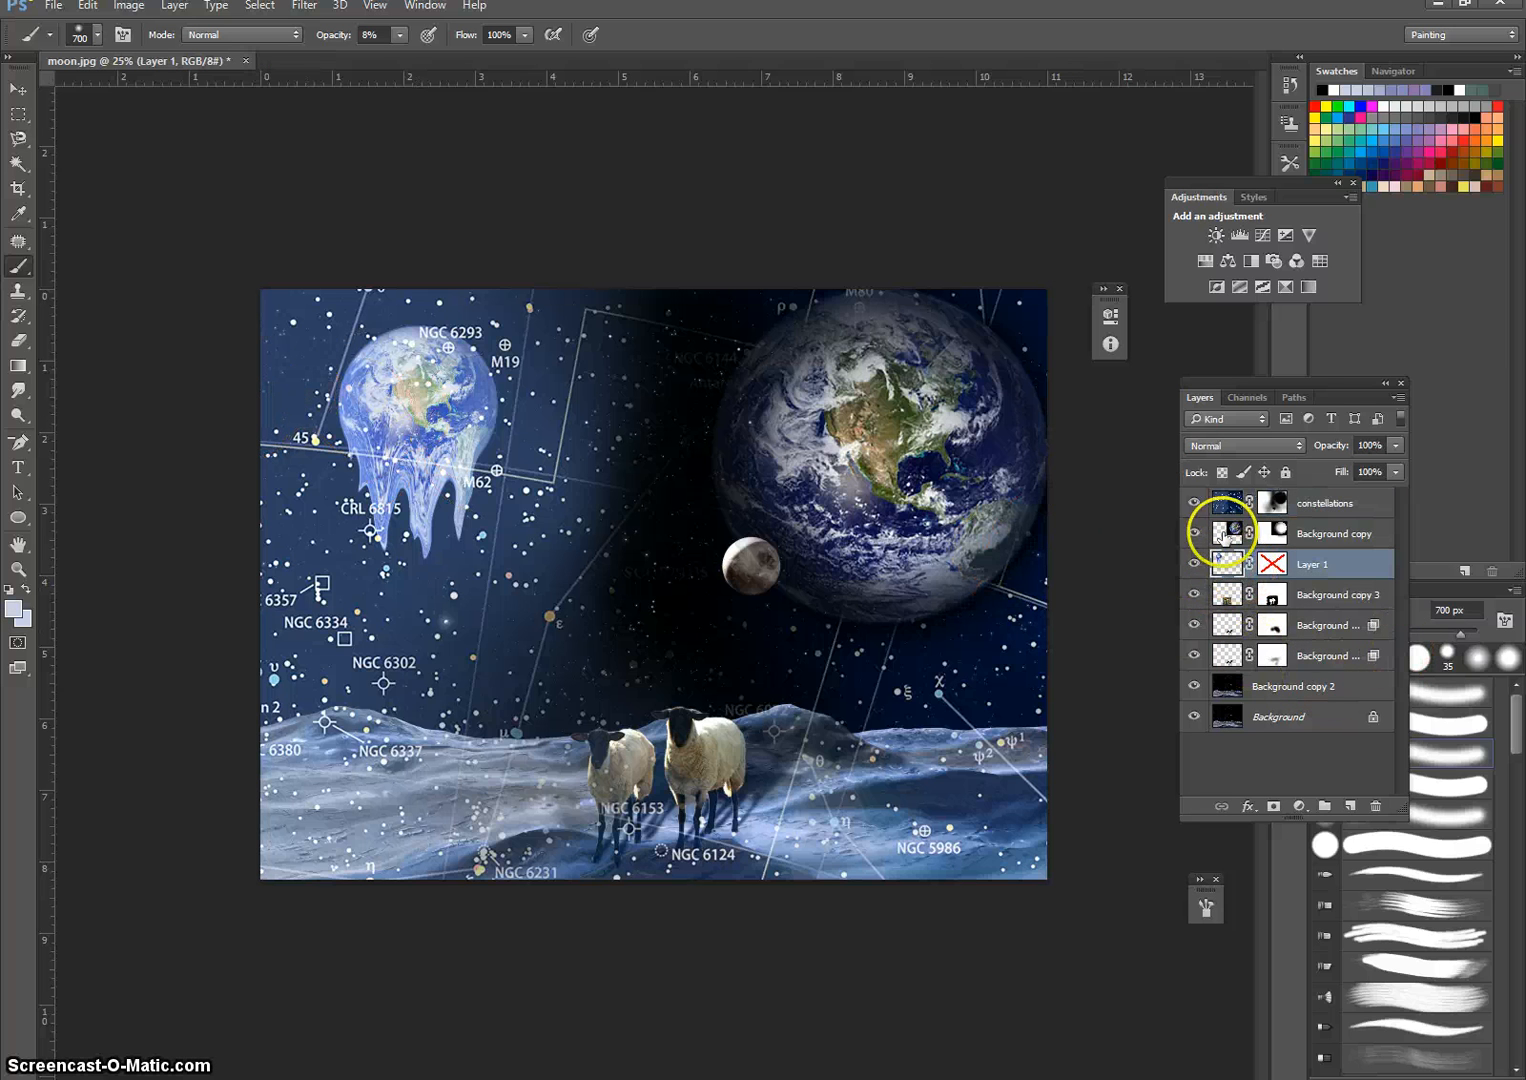
left_click(1255, 445)
left_click(1205, 634)
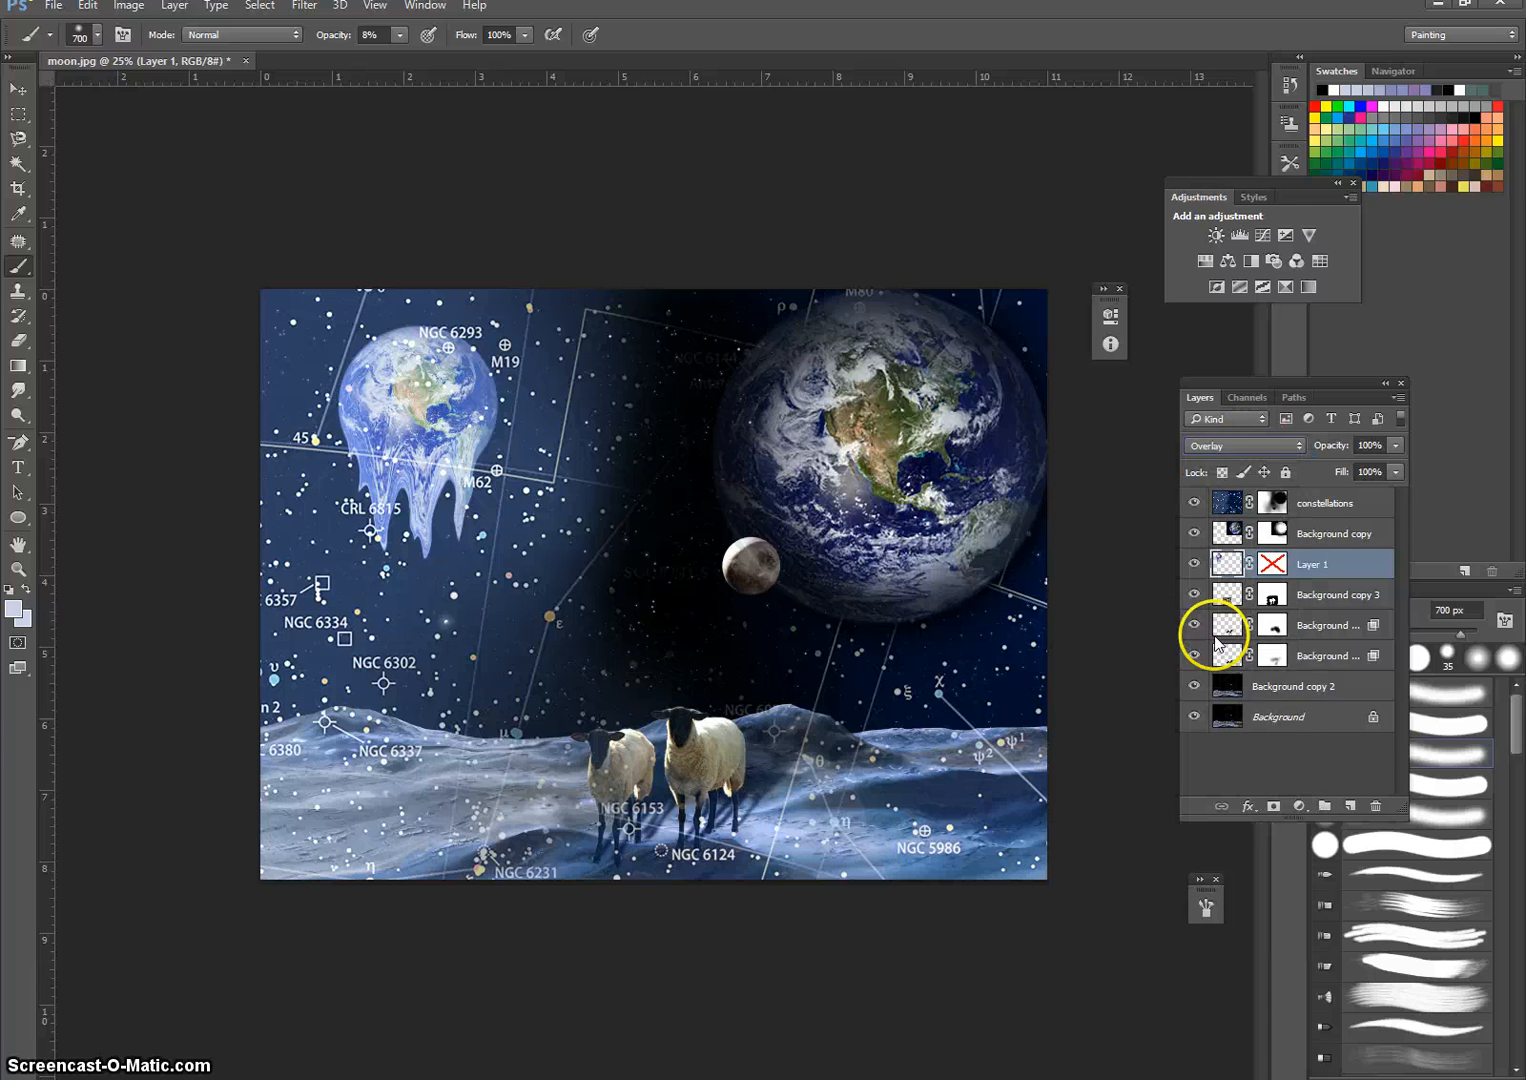
left_click(1253, 447)
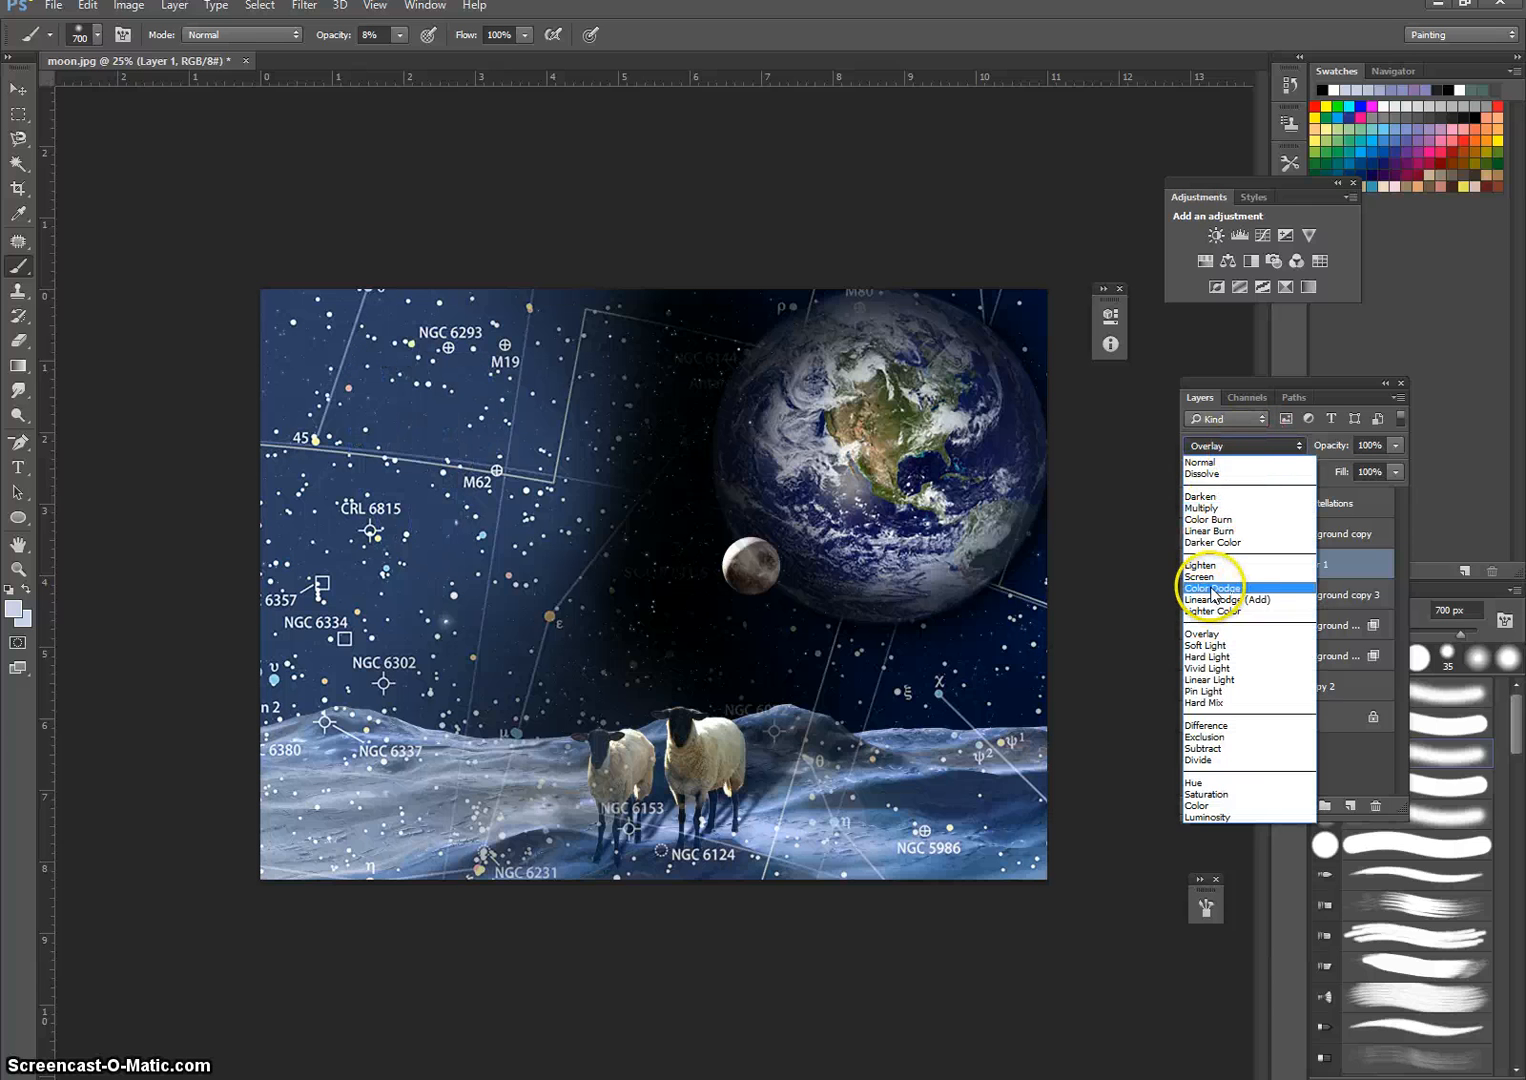
left_click(1255, 570)
key("Up")
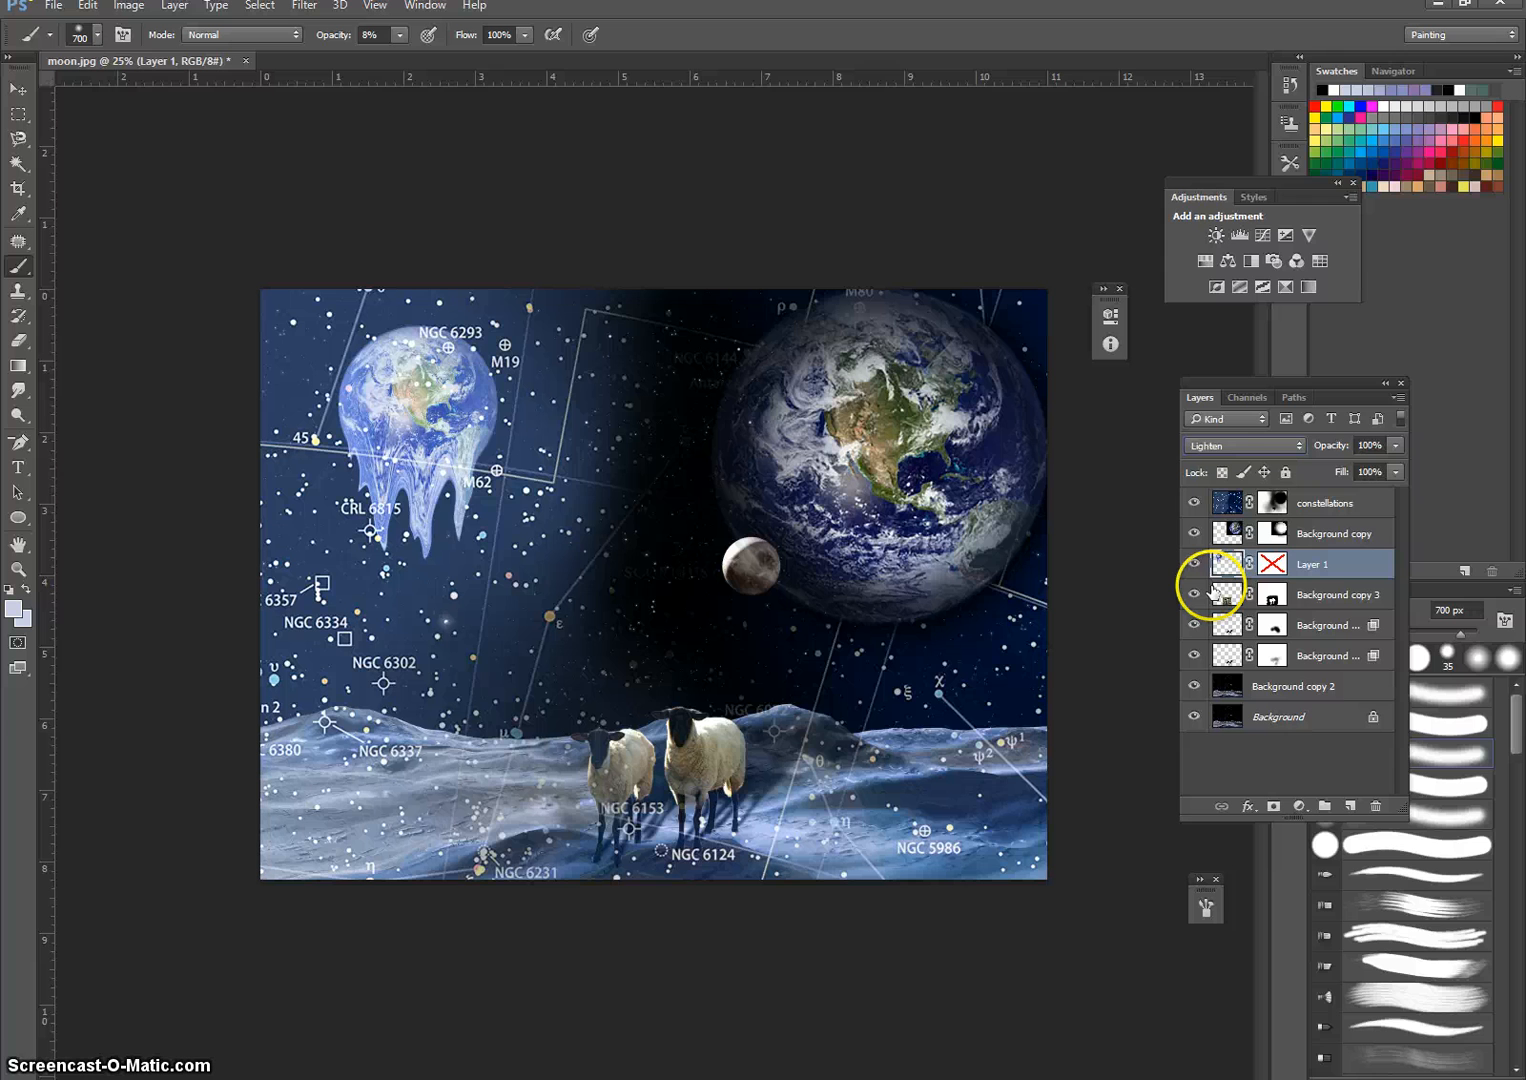
key("Up")
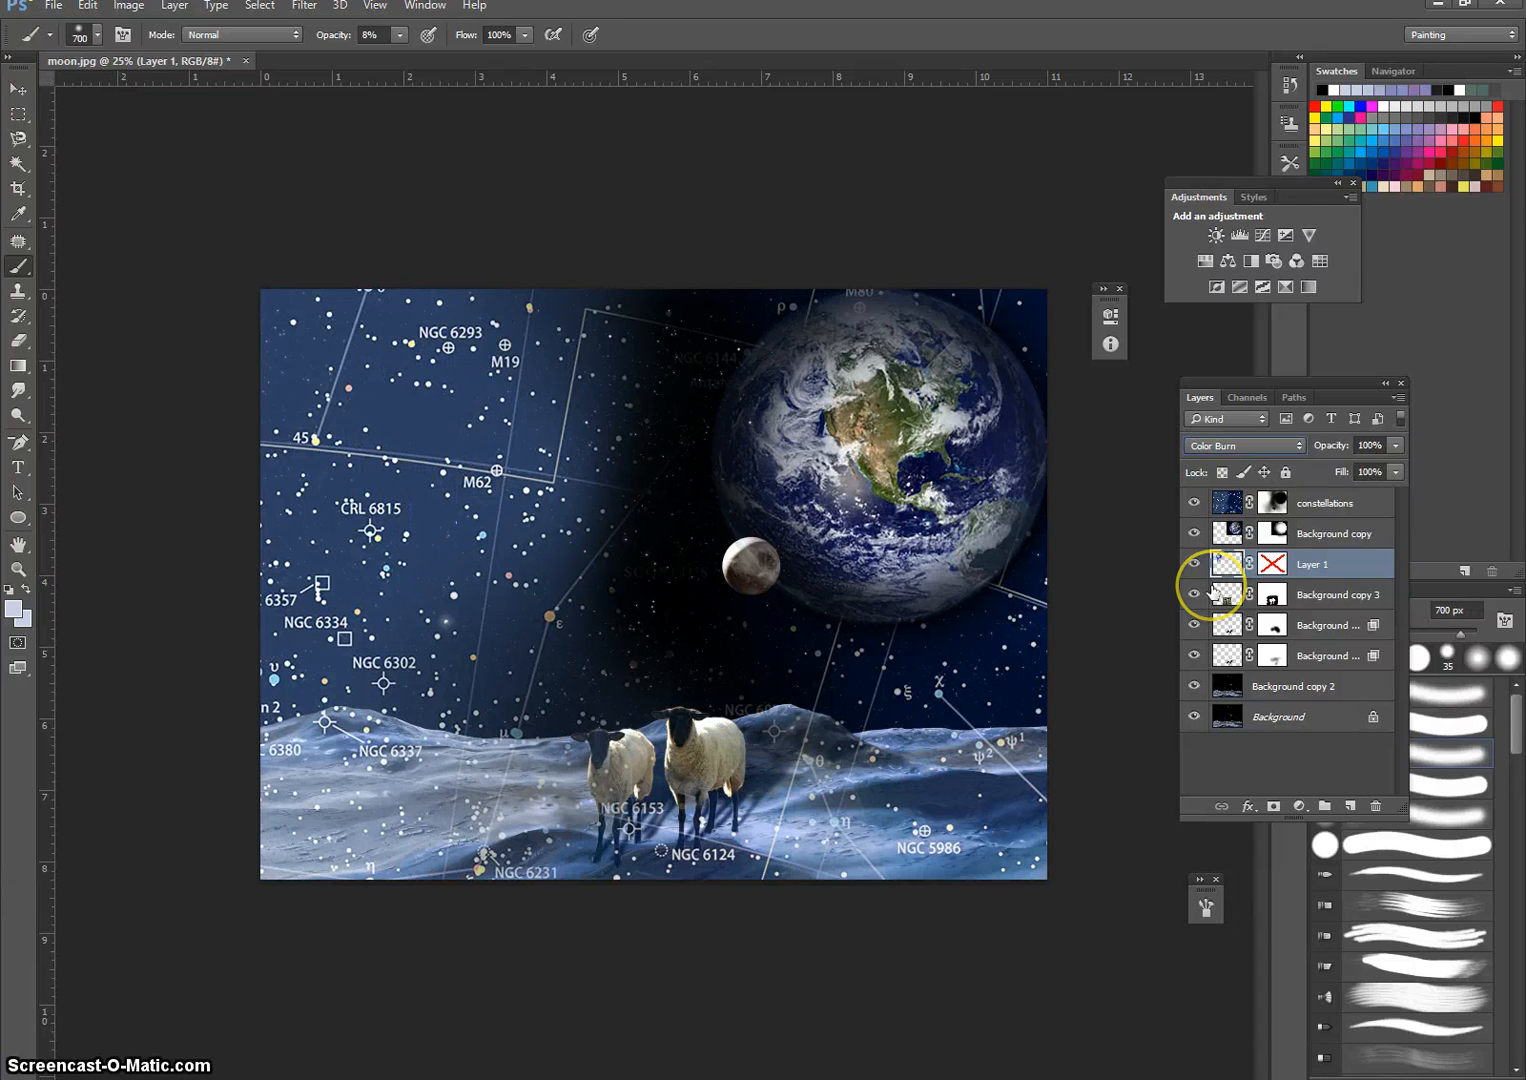
key("Up")
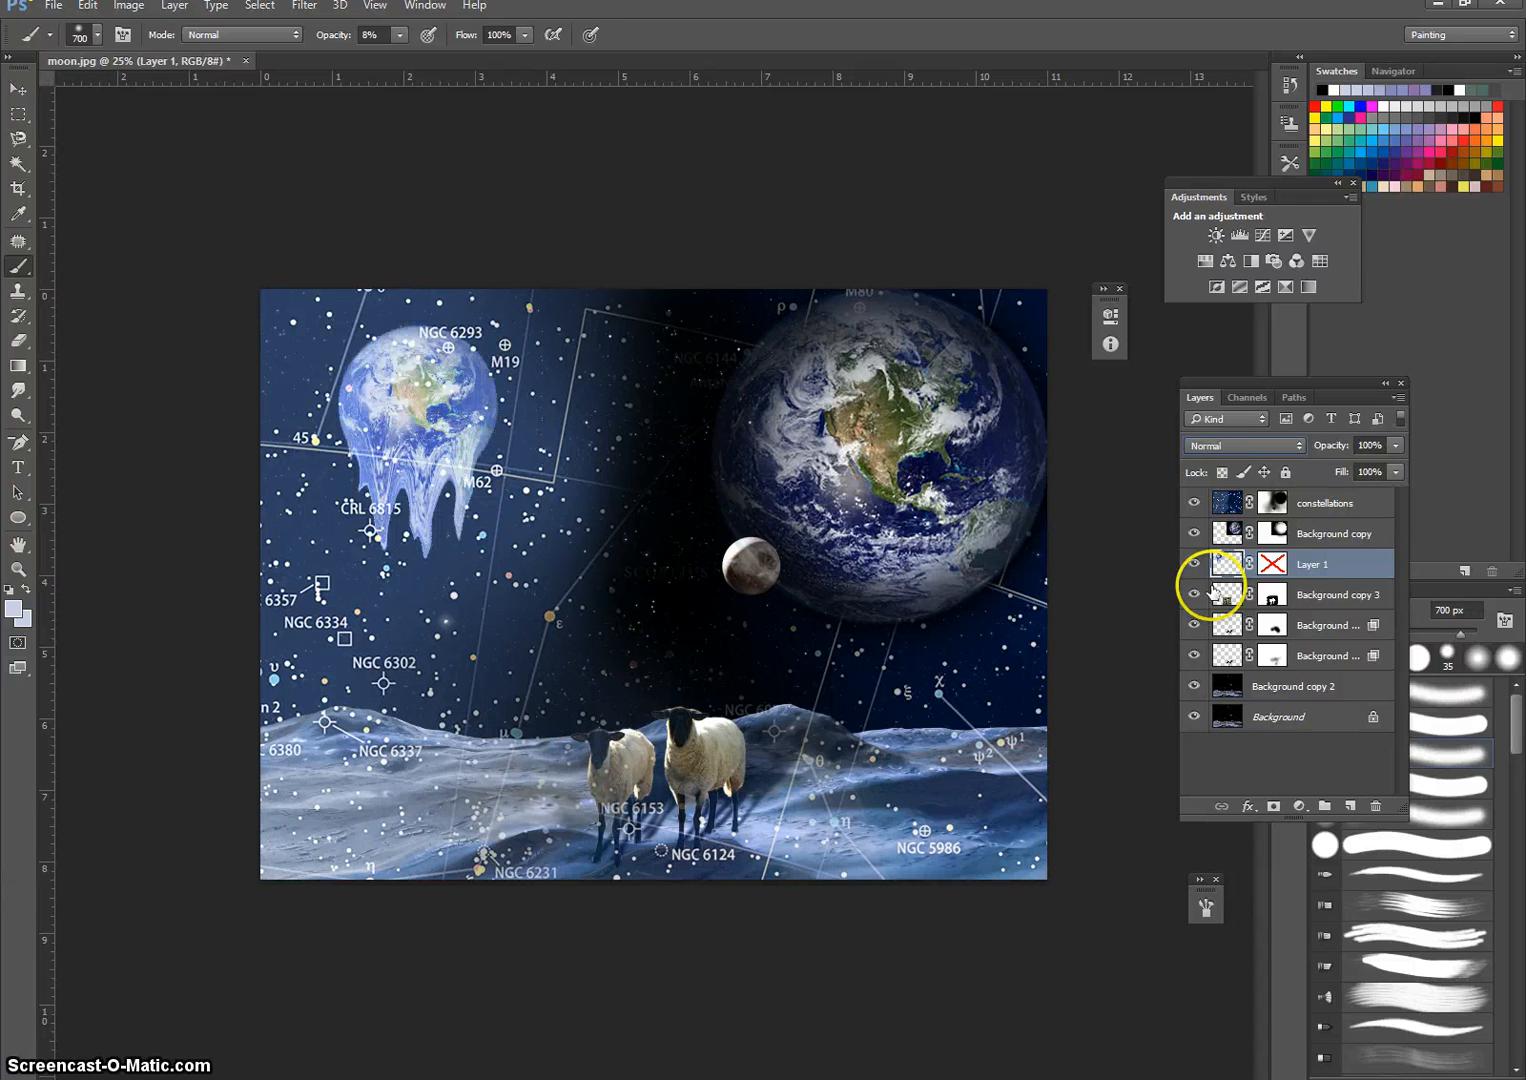
key("Down")
key("Down")
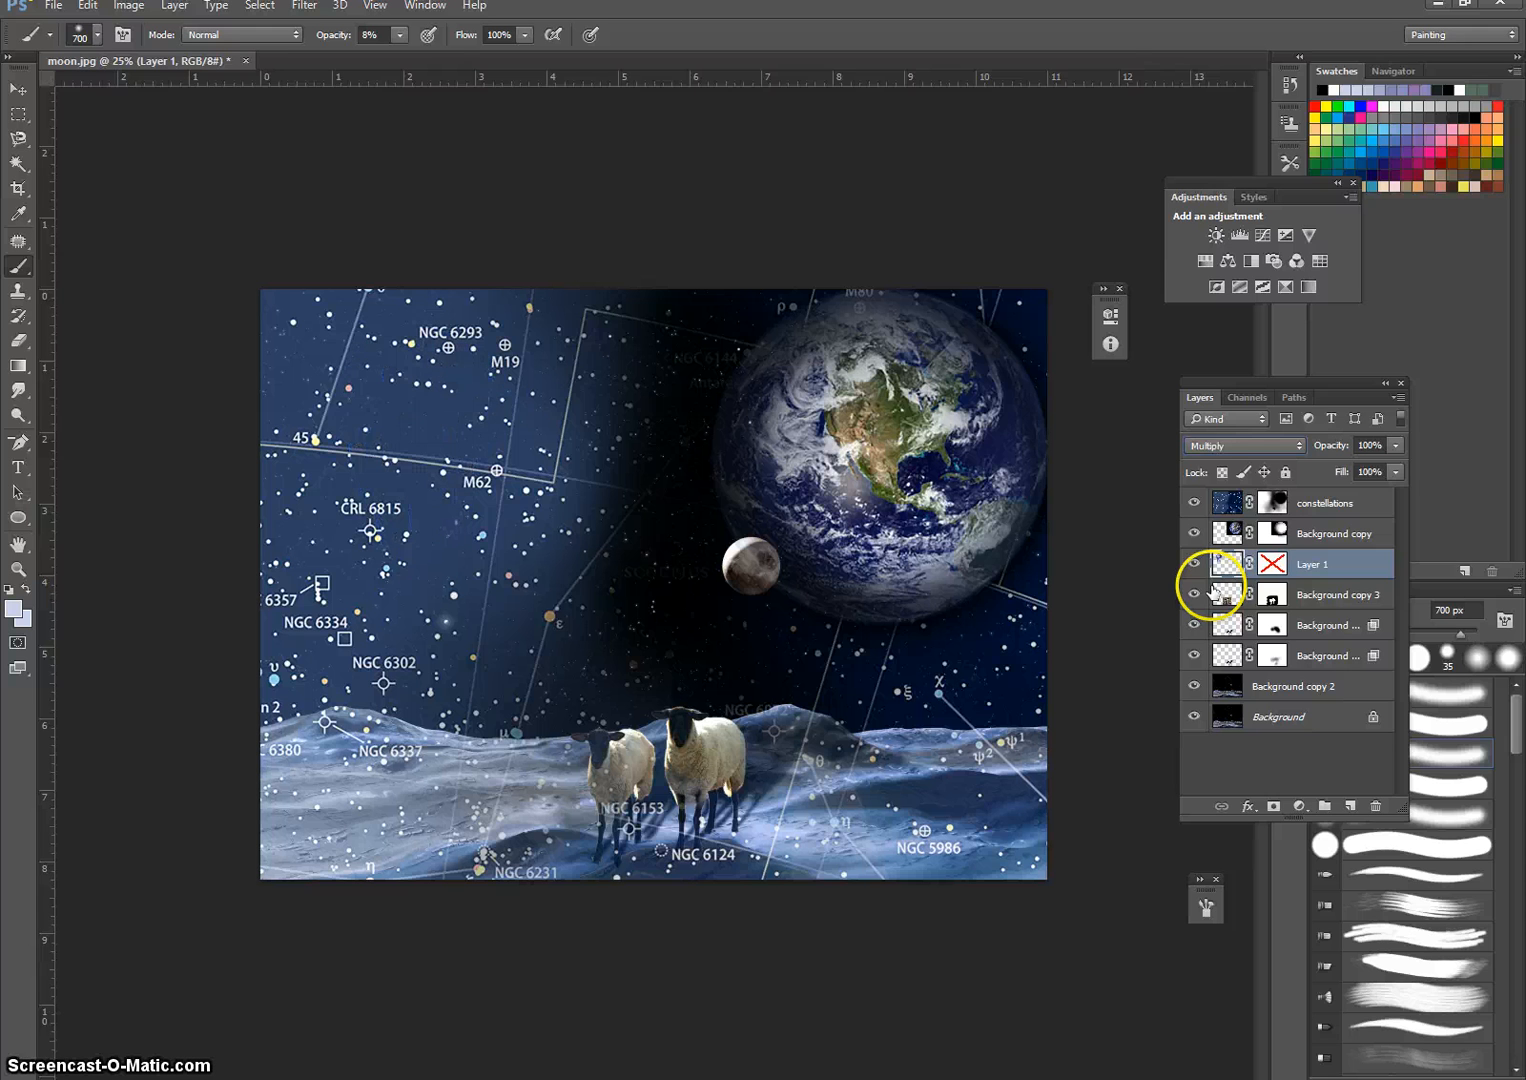
key("Down")
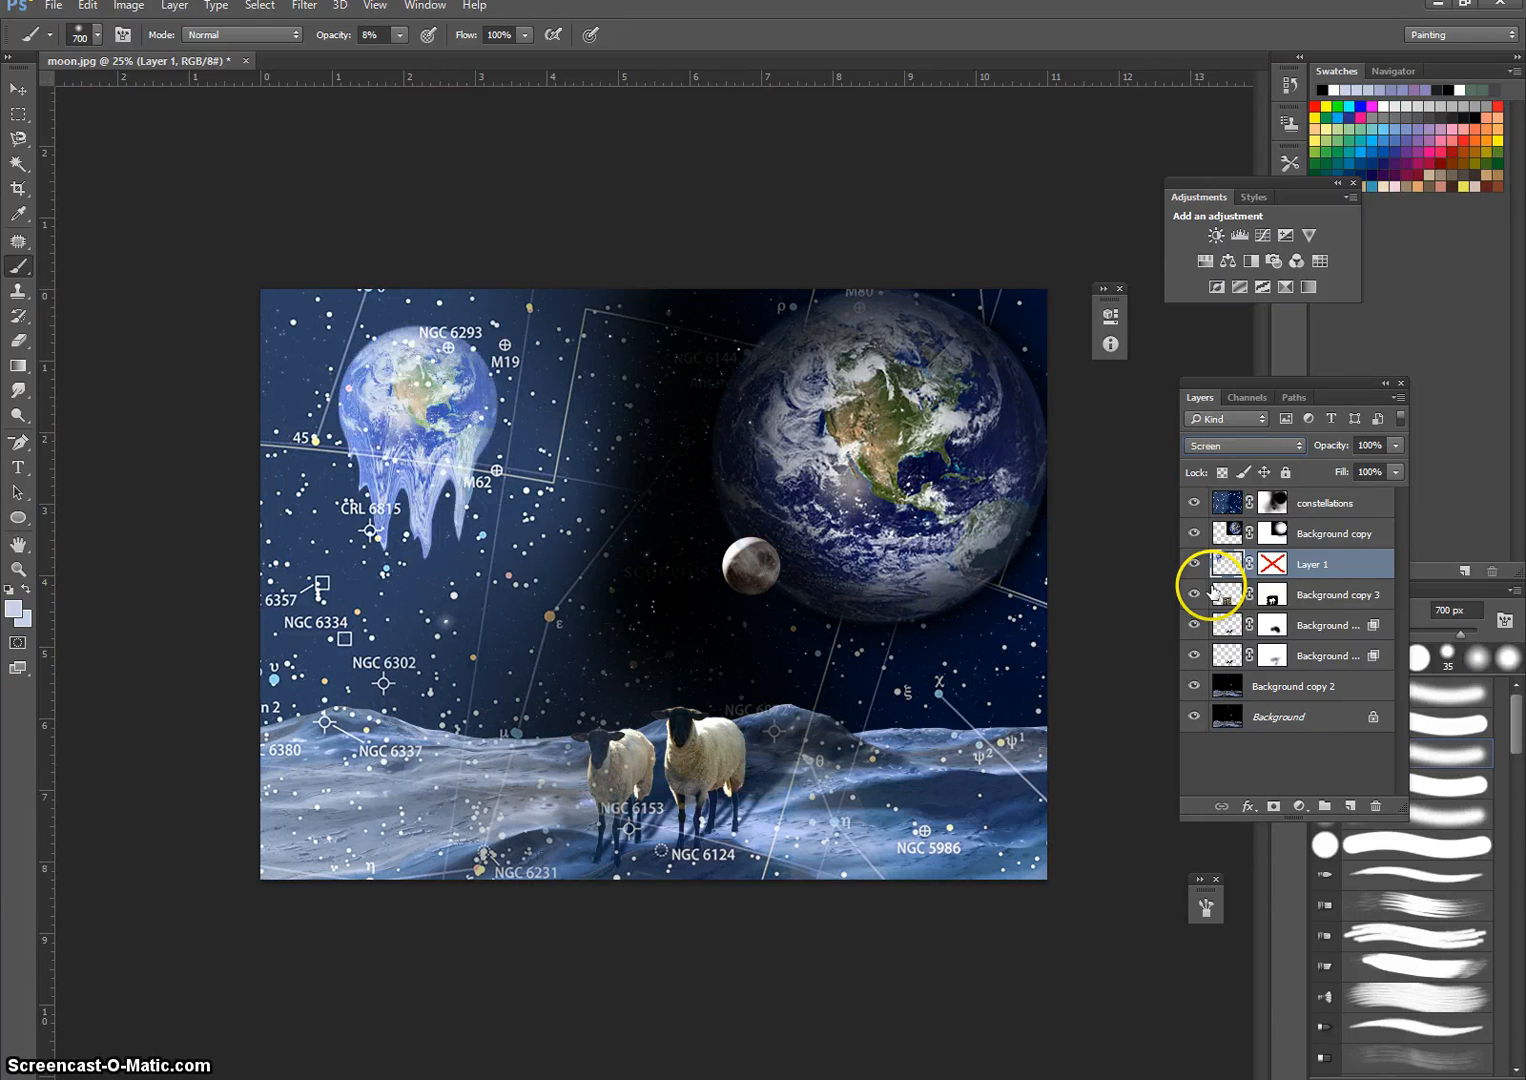
key("Down")
key("Down")
key("Down")
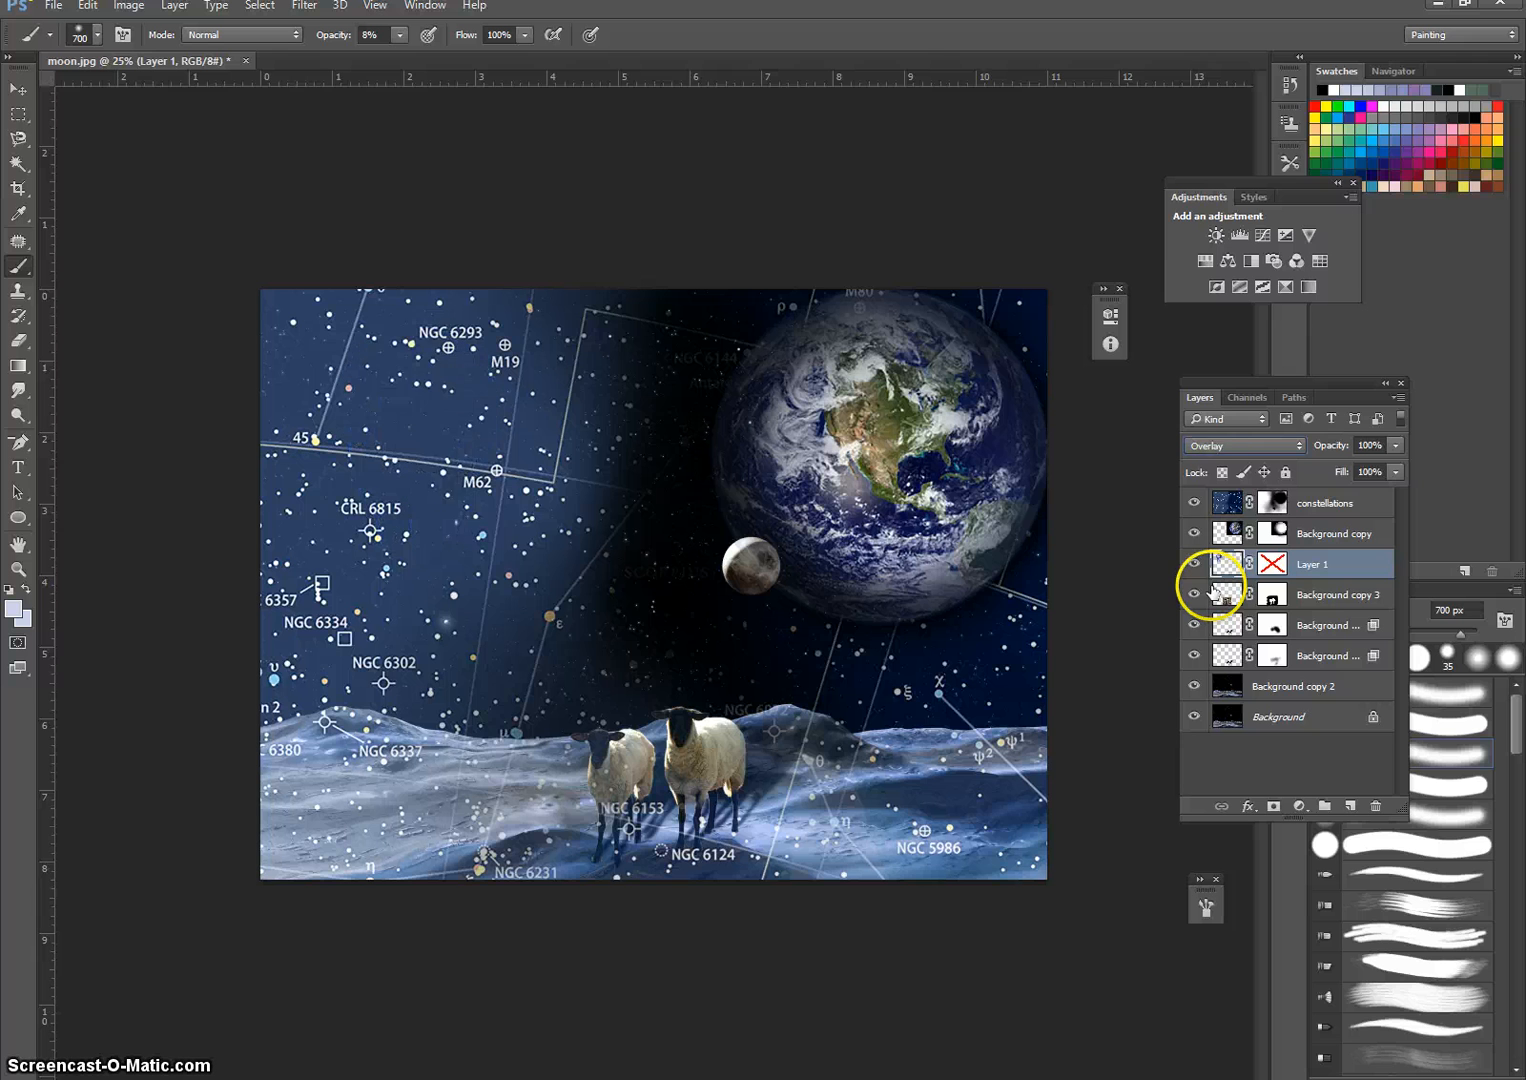
key("Down")
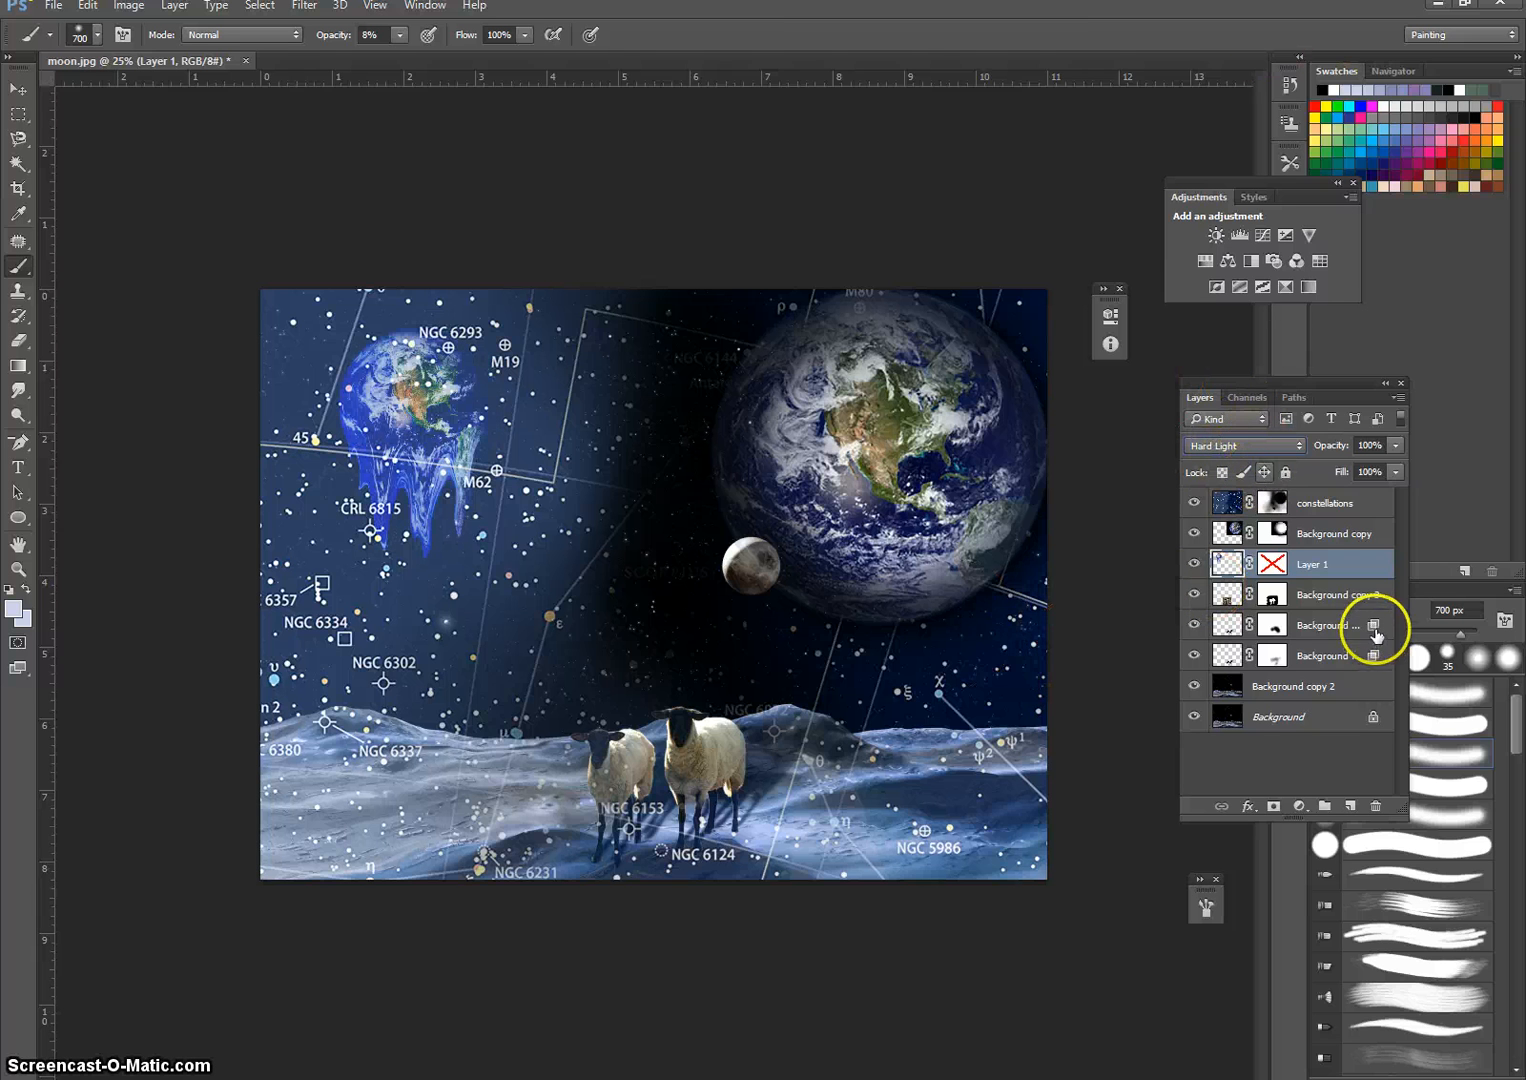
key("Down")
key("Up")
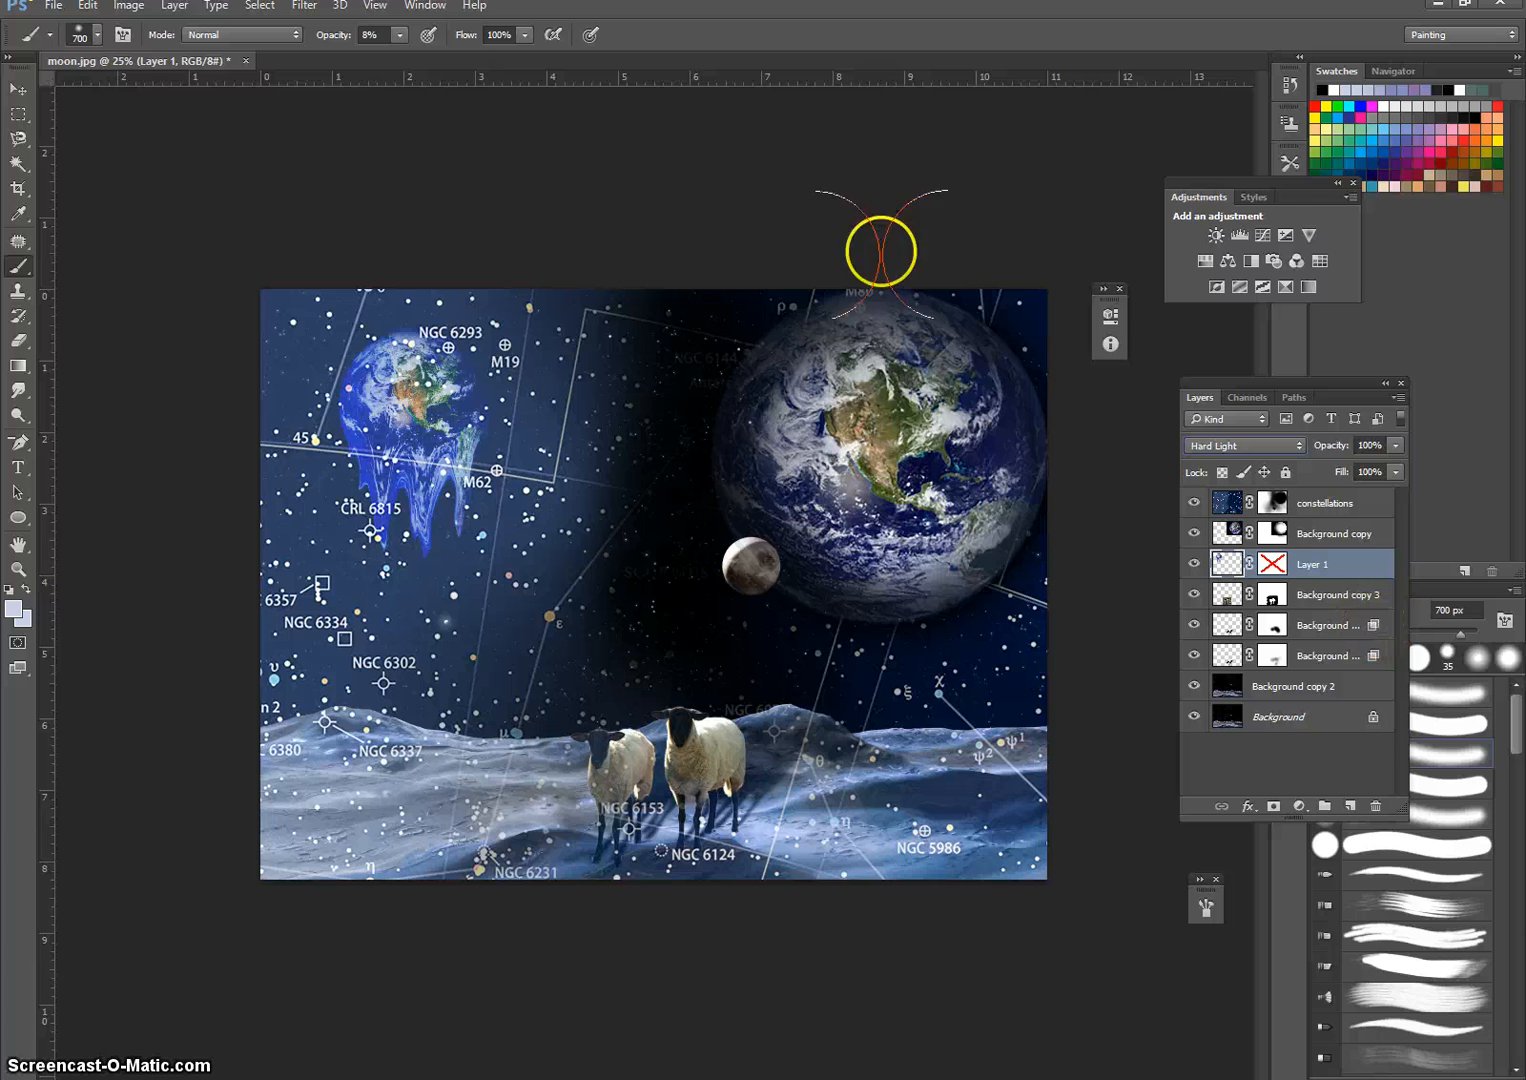
Move the melting Earth slightly down and to the left in the sky, and duplicate its Layer 1.
left_click(18, 89)
left_click_drag(452, 404, 386, 428)
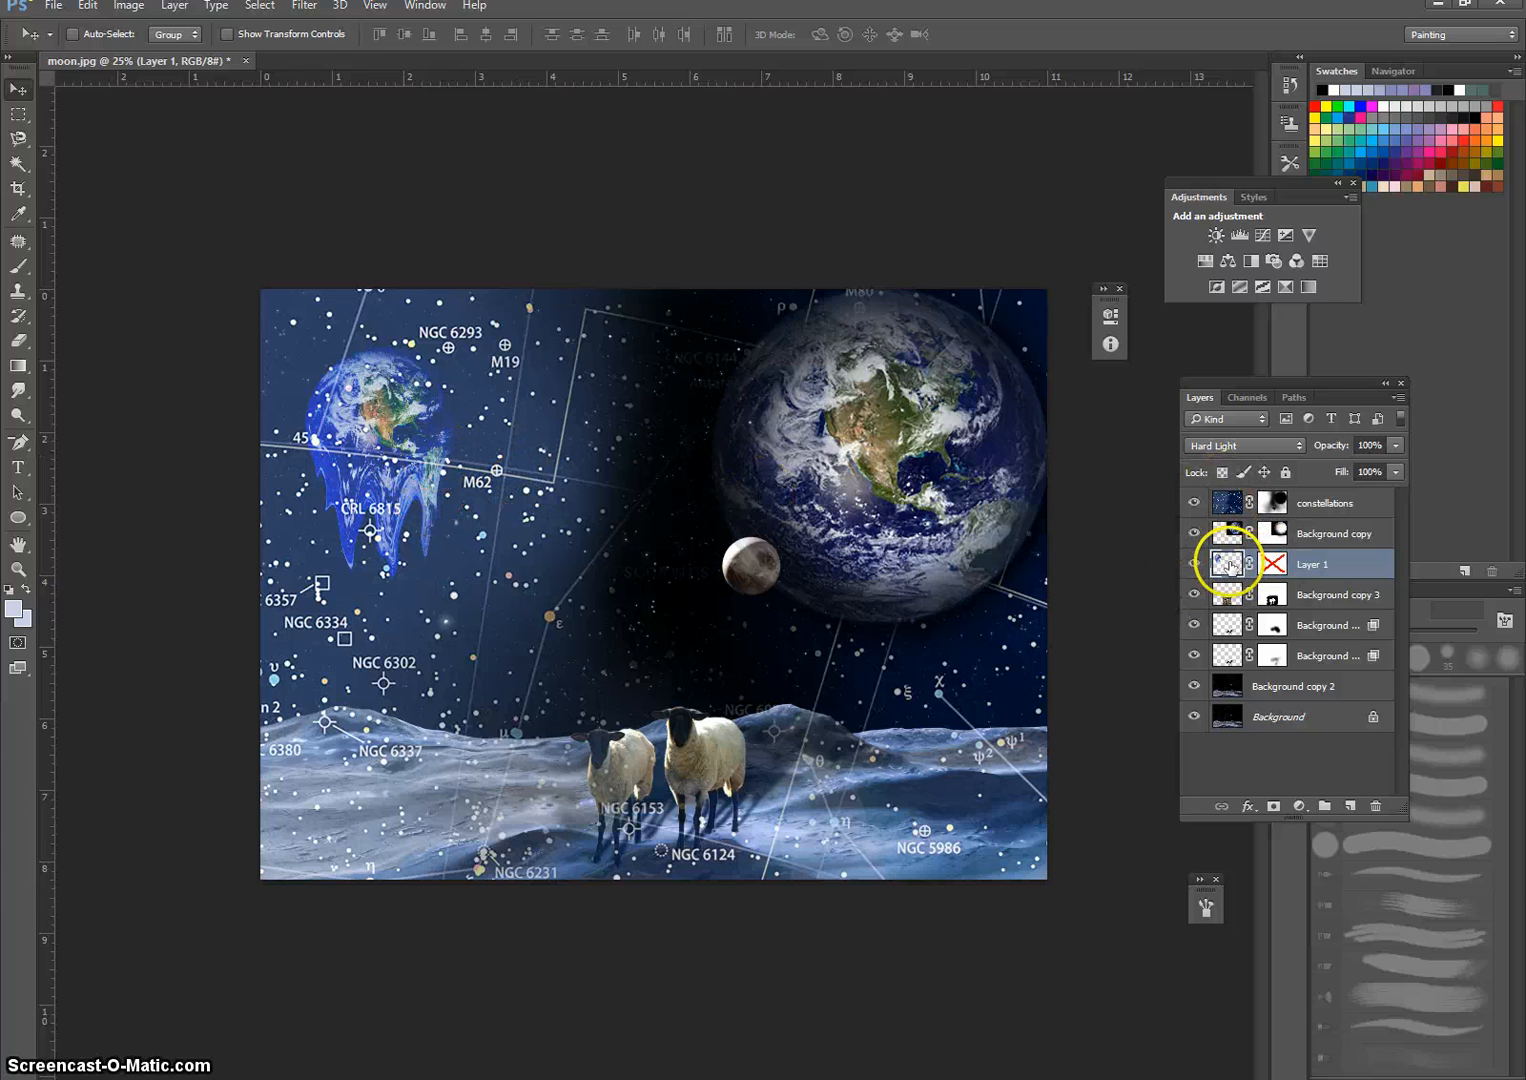
left_click_drag(1230, 567, 1350, 805)
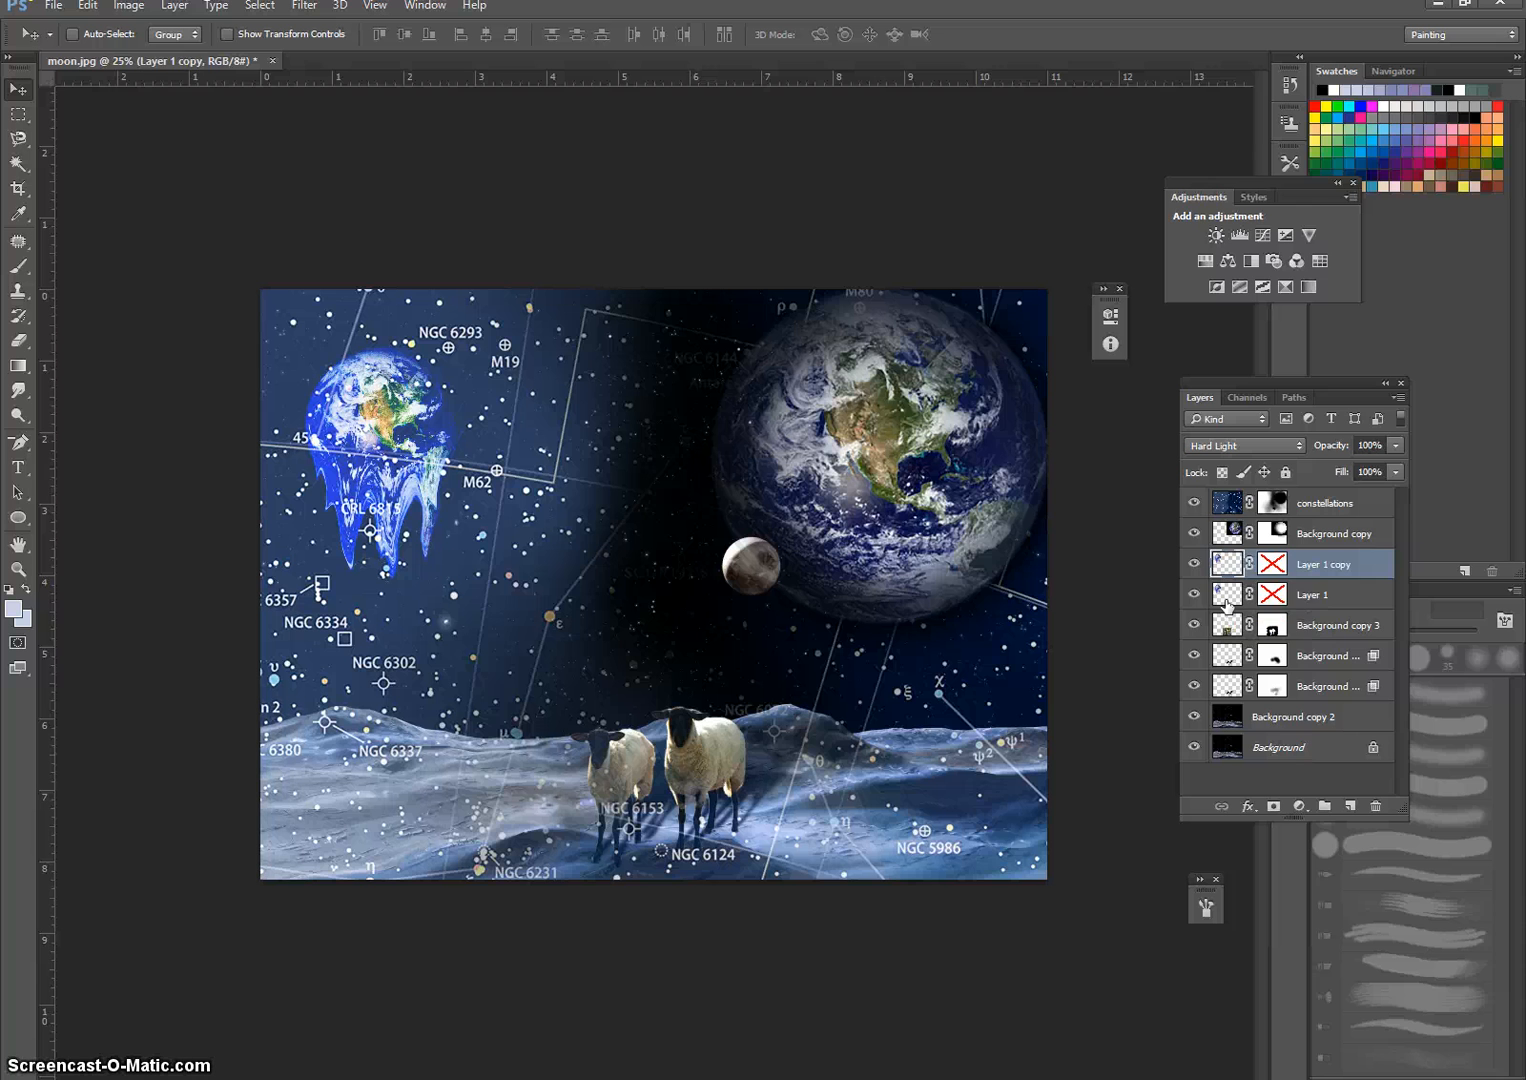
Merge Layer 1 and Layer 1 copy, and move the merged melting Earth slightly down and to the right.
left_click(1228, 600, "shift")
left_click_drag(1226, 569, 1283, 593)
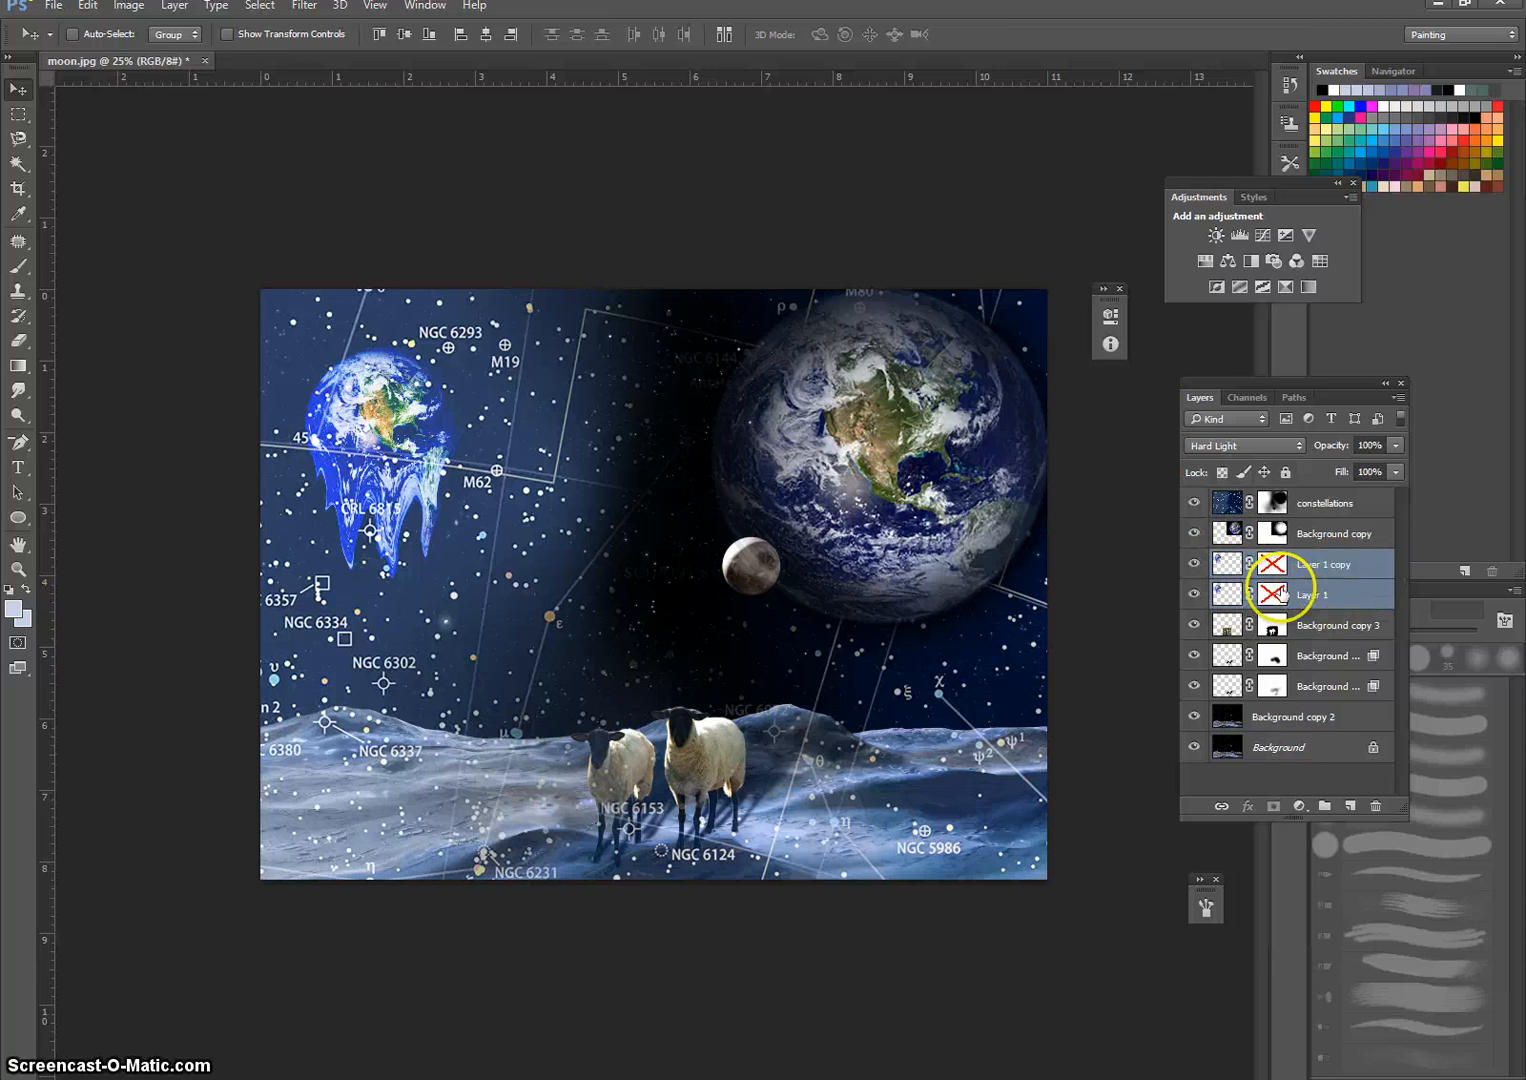
right_click(1226, 563)
left_click(1329, 550)
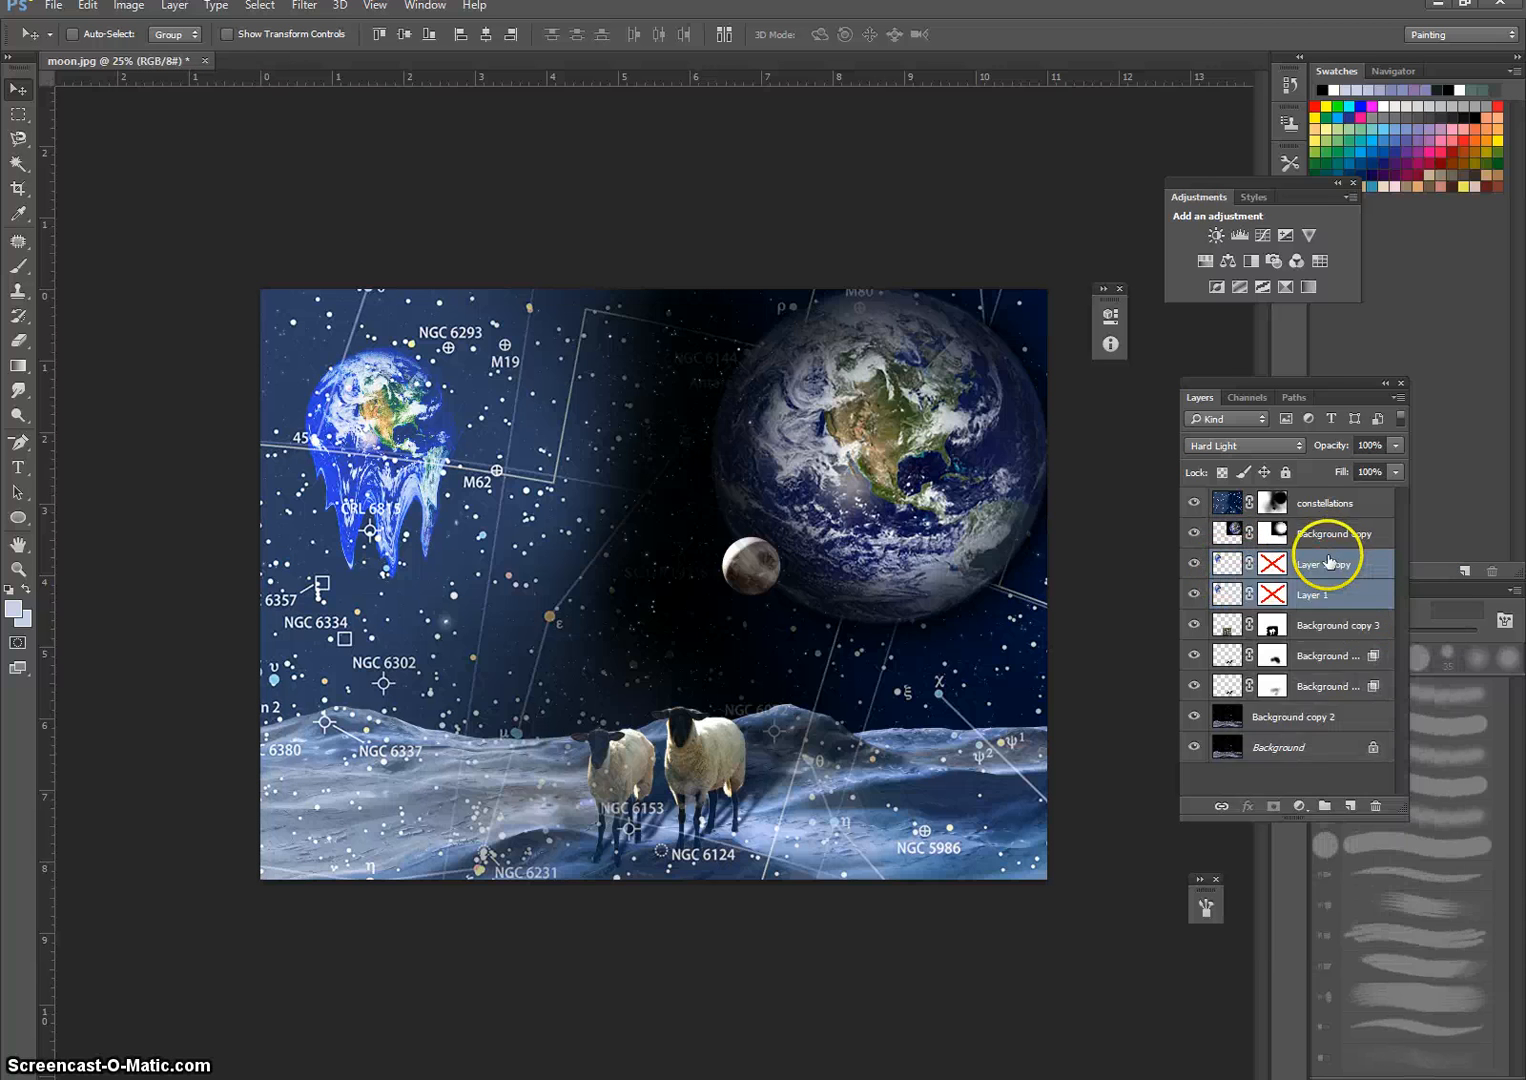
right_click(1329, 561)
left_click(1209, 836)
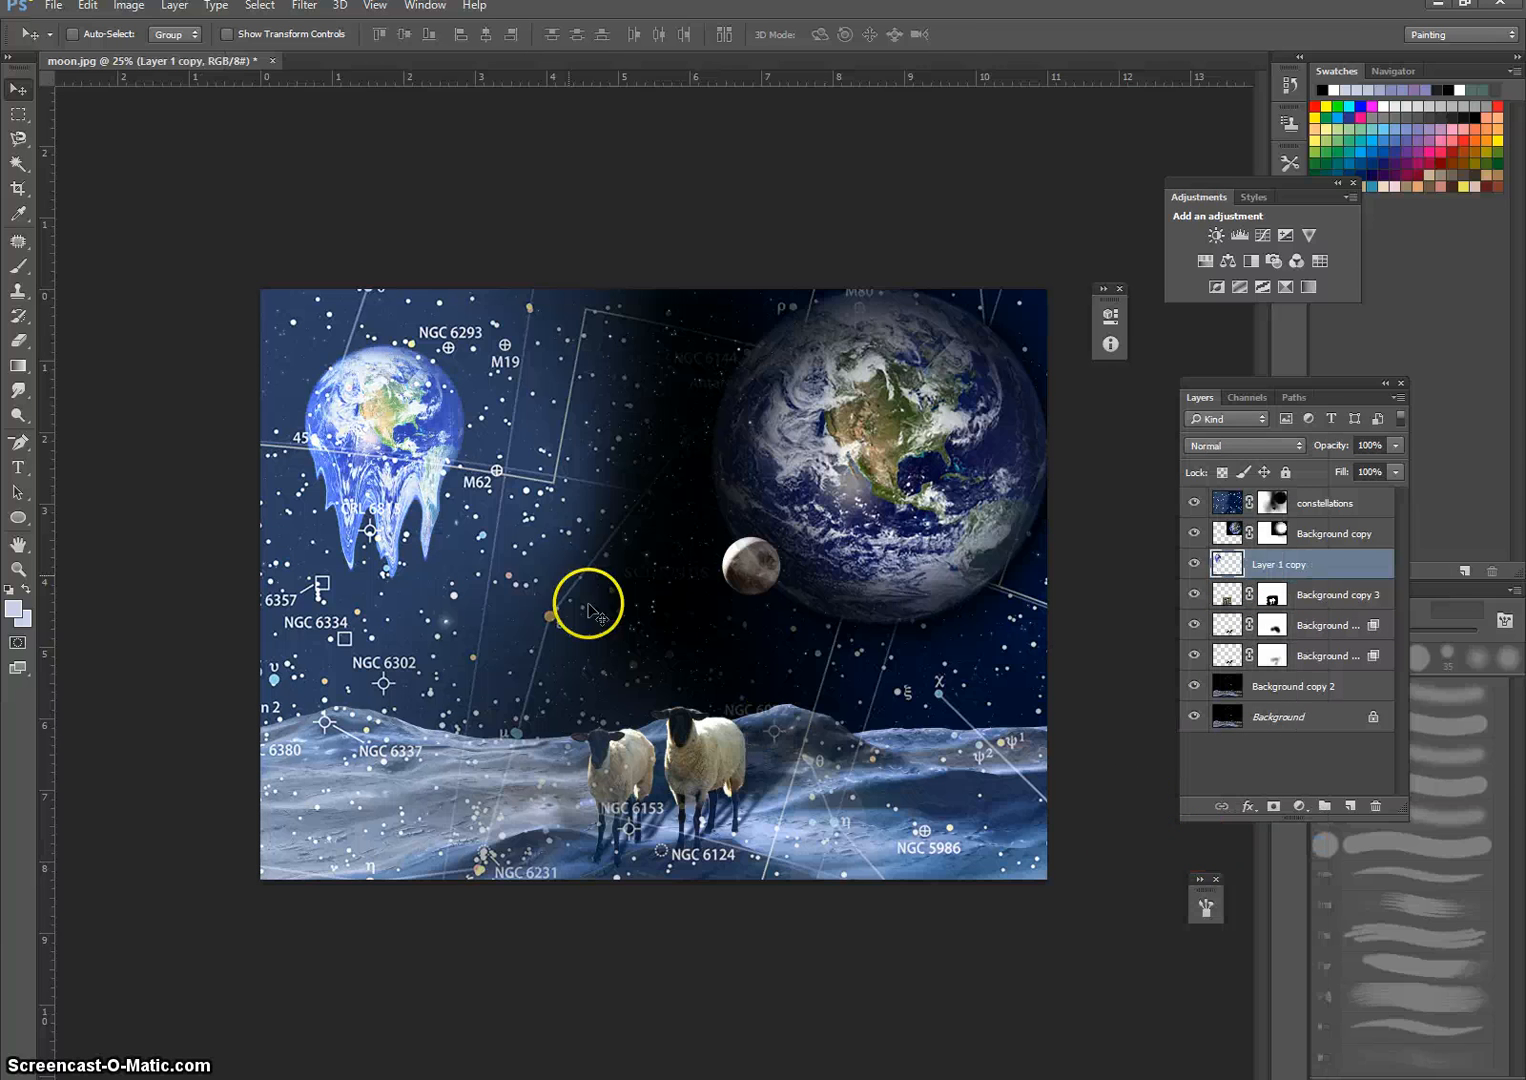
mouse_move(382, 449)
left_mouse_down()
mouse_move(443, 494)
mouse_move(419, 432)
mouse_move(398, 466)
left_mouse_up()
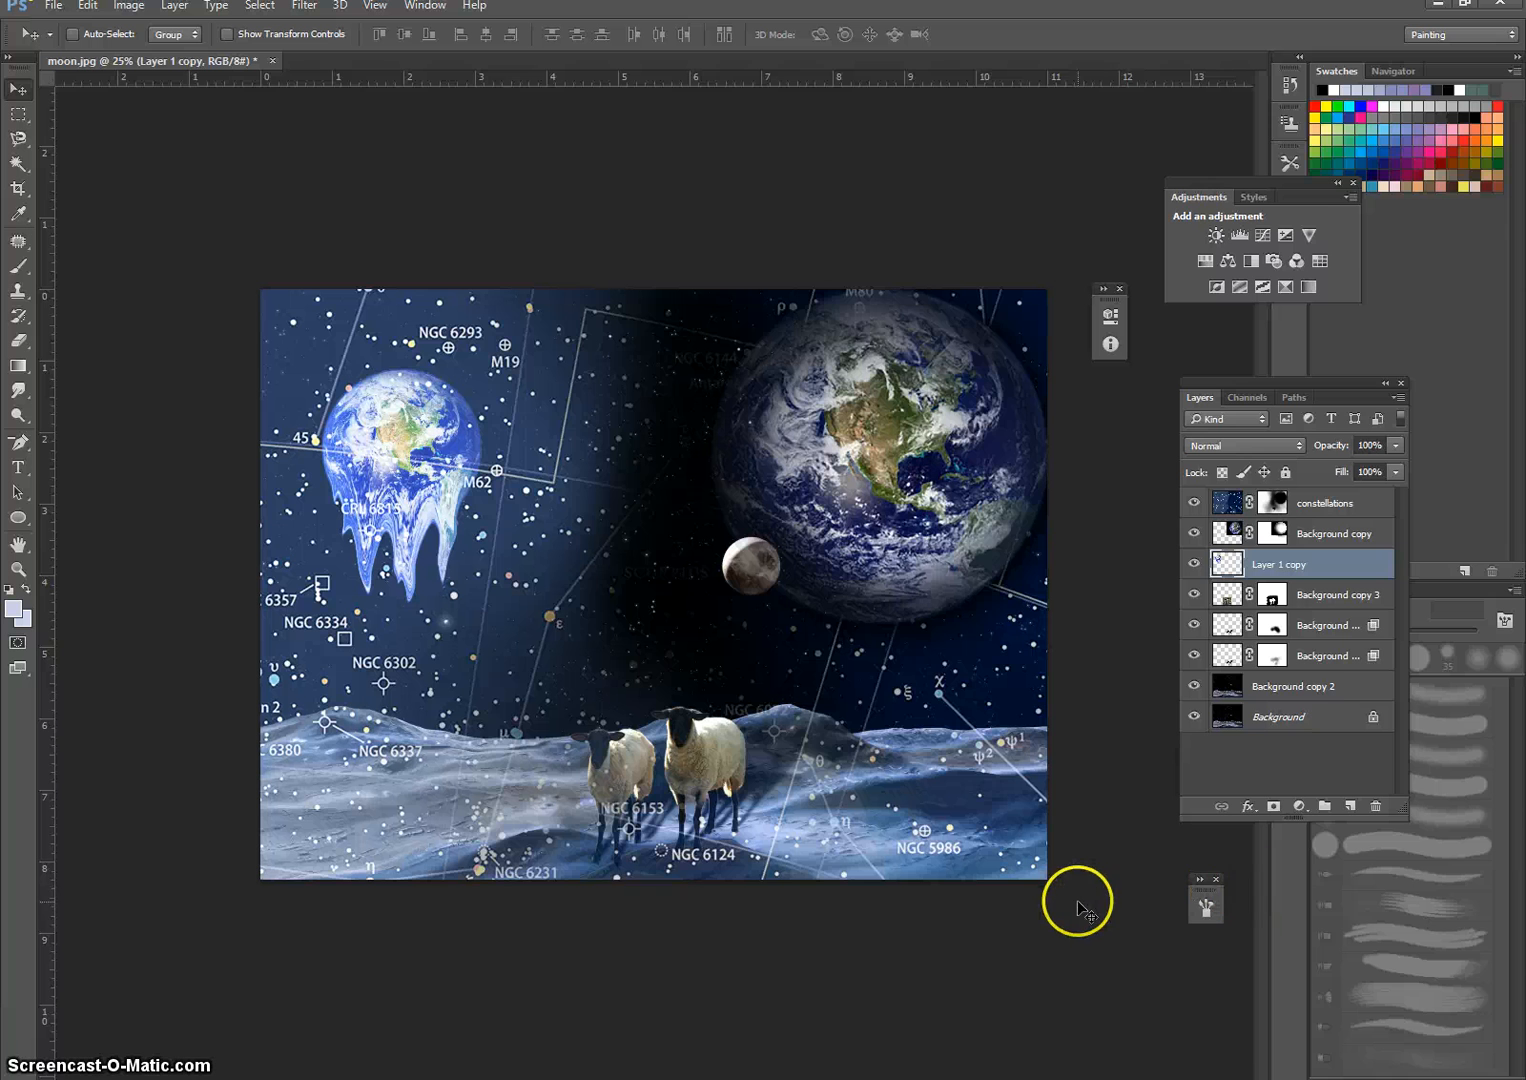